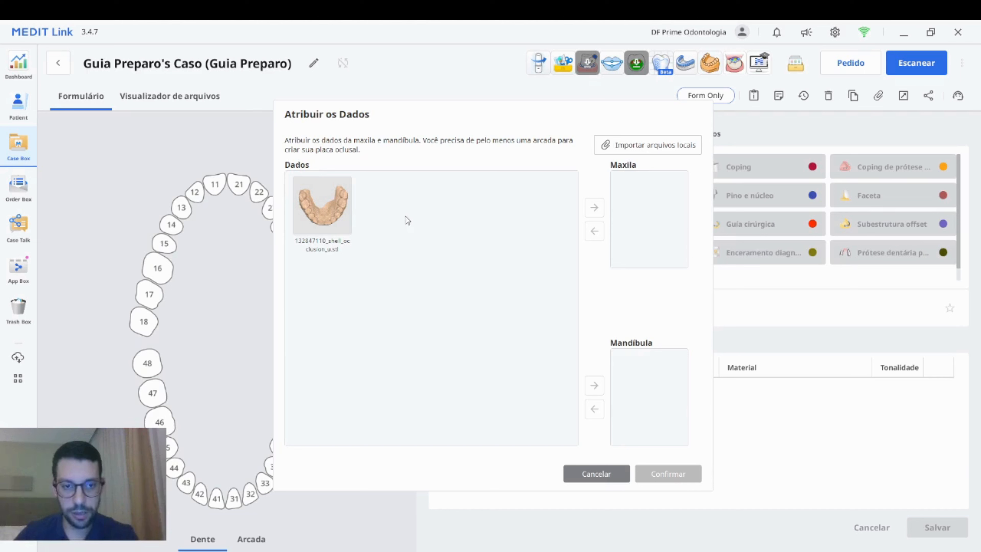
- Assign the 132847110_shell_occlusion_u.stl scan to the maxilla and choose a flat (Plana) maxillary splint with automatic AI creation
{"action": "left_click", "coordinate": [339, 221]}
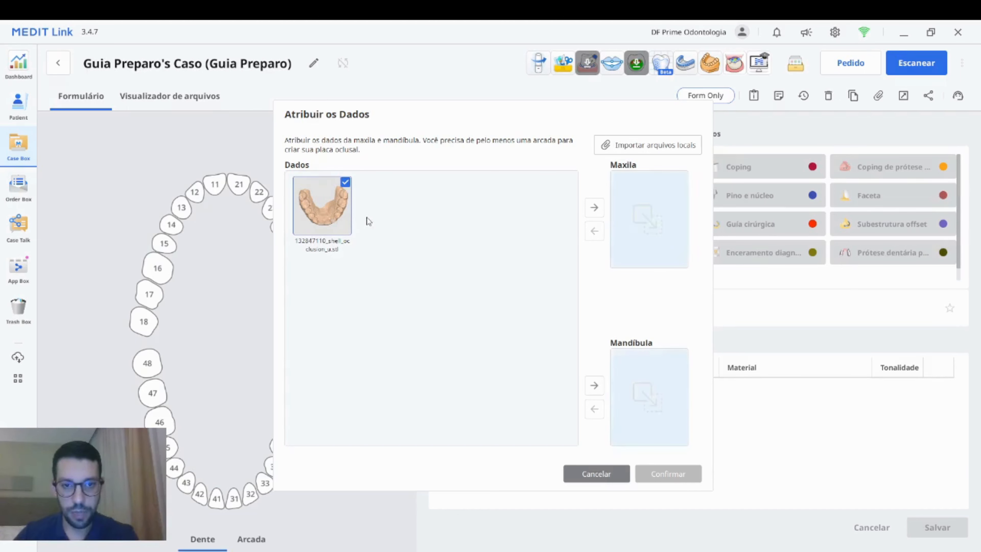
{"action": "left_click", "coordinate": [624, 194]}
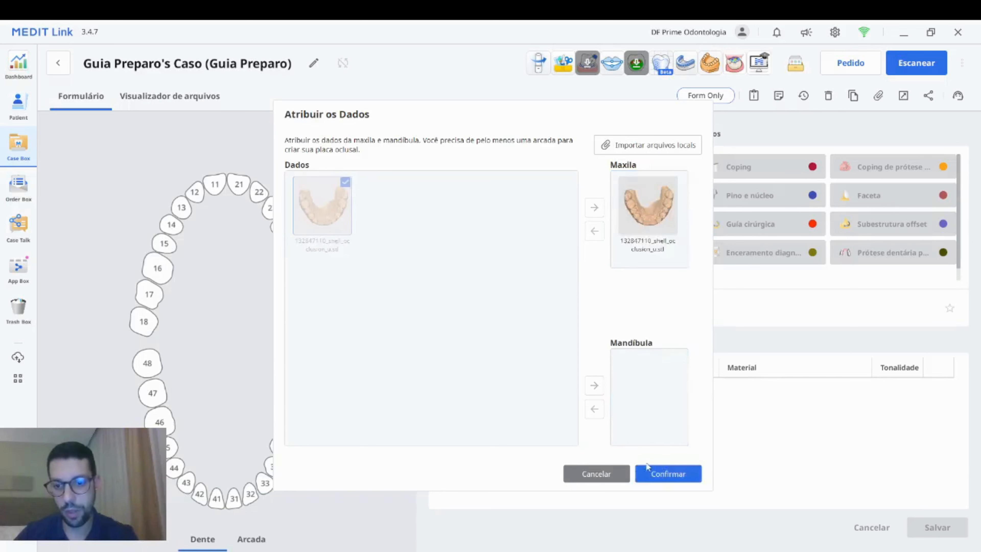
{"action": "left_click", "coordinate": [666, 477]}
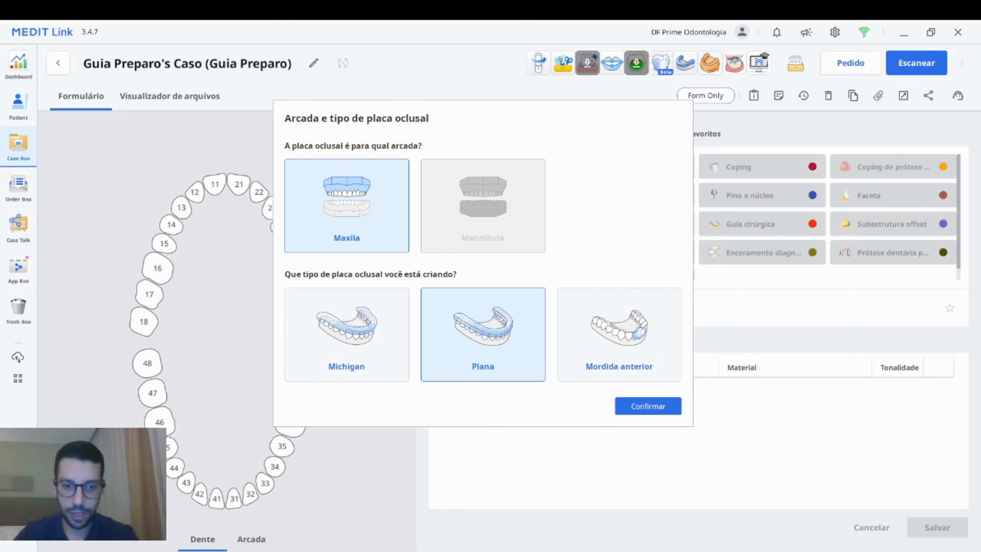
{"action": "left_click", "coordinate": [649, 406]}
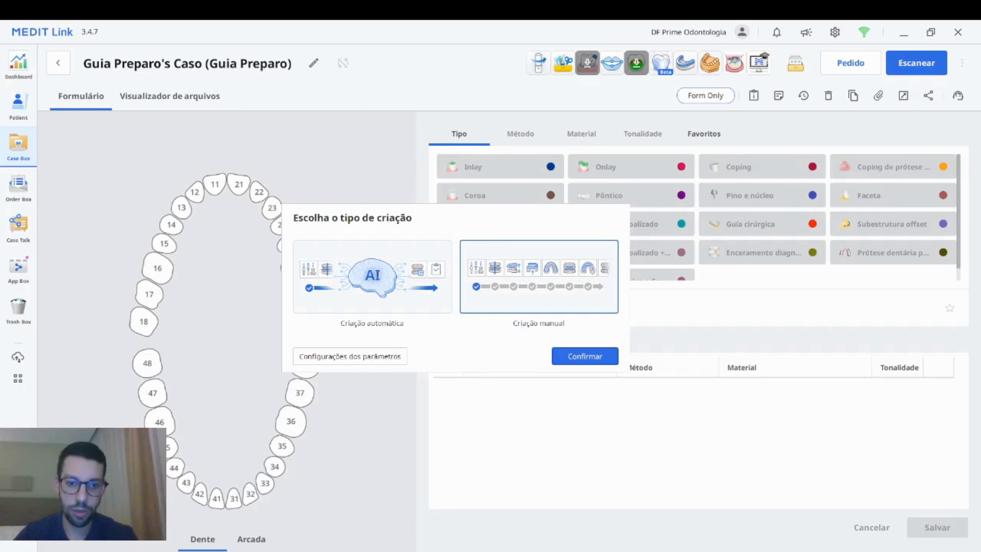
{"action": "left_click", "coordinate": [389, 265]}
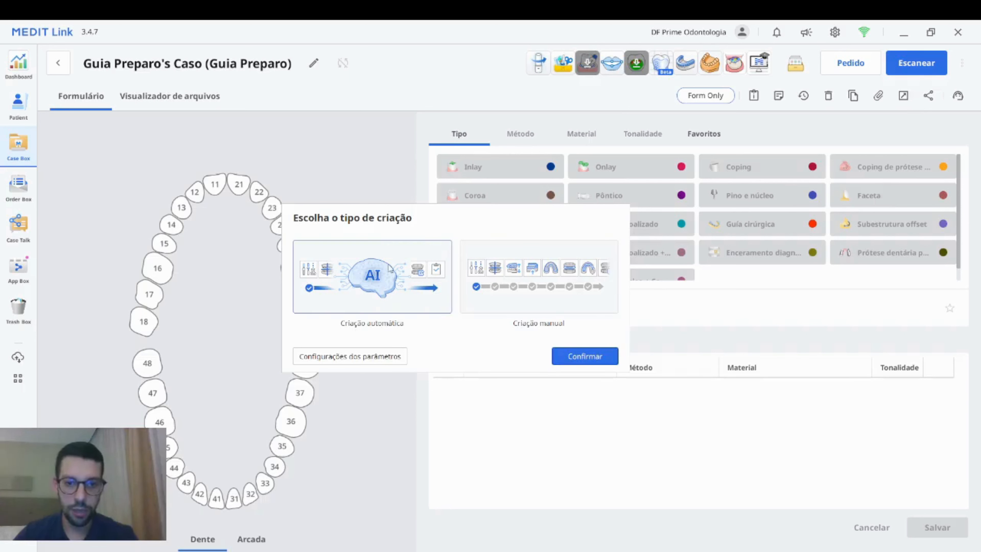
{"action": "left_click", "coordinate": [582, 358]}
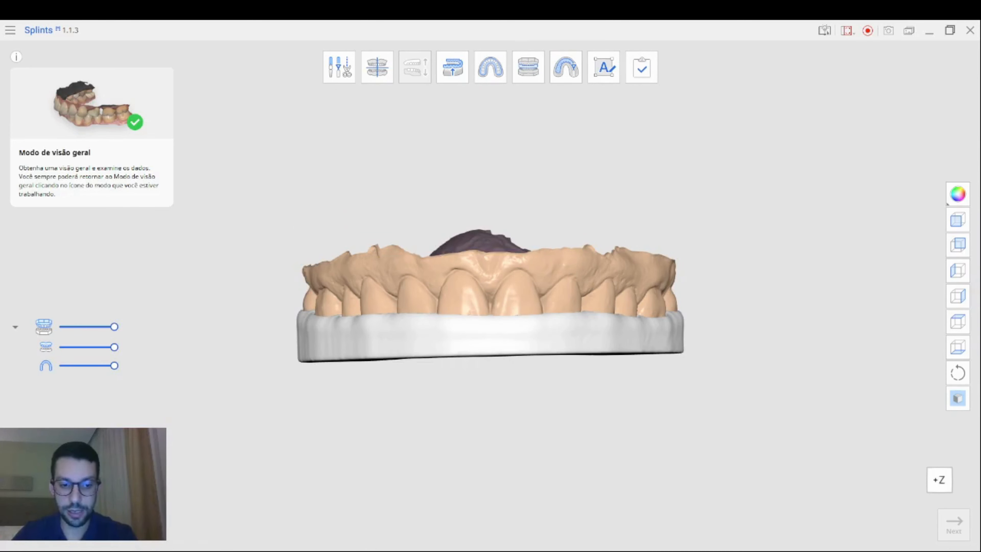
- Examine the automatically generated splint on the upper arch from the front and both sides
{"action": "right_click_drag", "start_coordinate": [446, 461], "coordinate": [474, 349]}
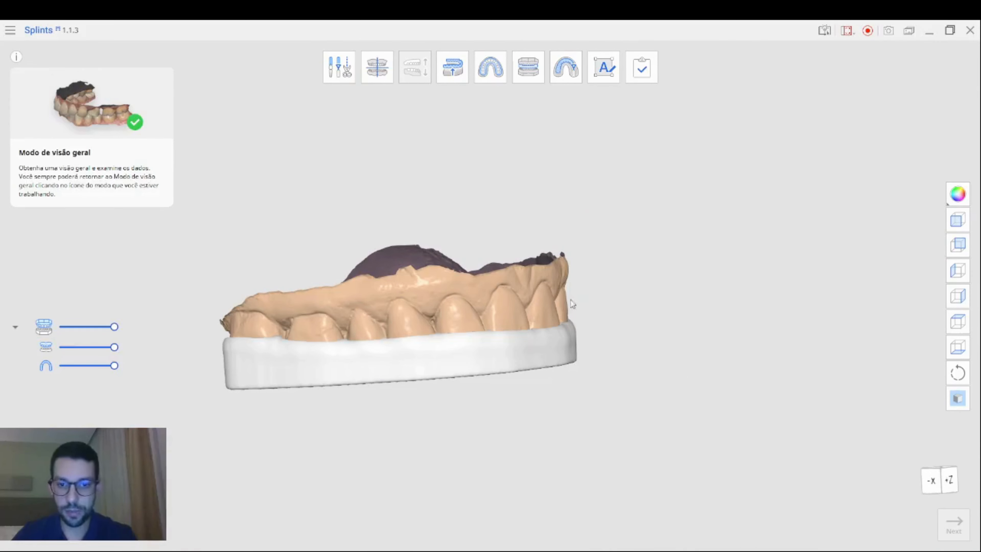
{"action": "right_click_drag", "start_coordinate": [570, 300], "coordinate": [414, 355]}
{"action": "right_click_drag", "start_coordinate": [587, 267], "coordinate": [476, 280]}
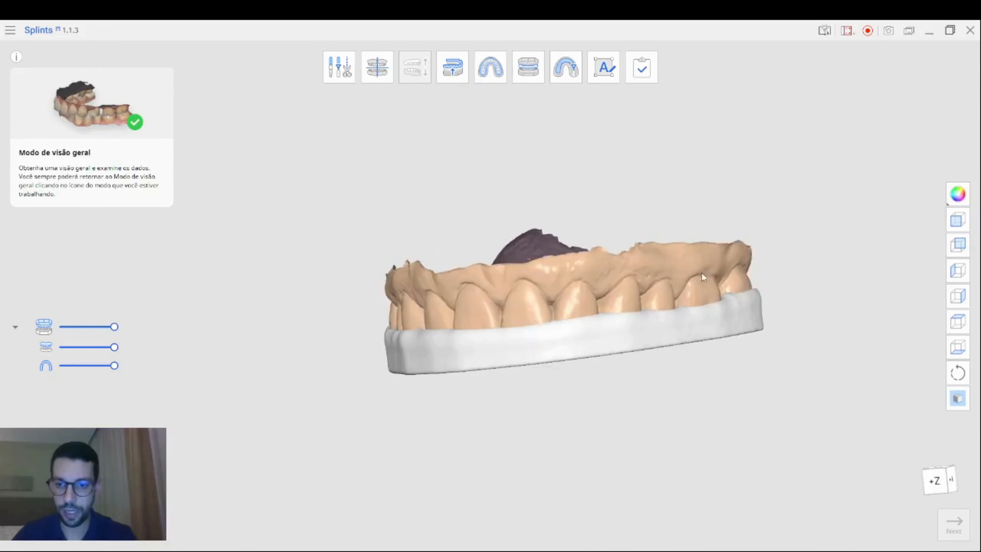
{"action": "right_click_drag", "start_coordinate": [702, 273], "coordinate": [573, 350]}
{"action": "right_click_drag", "start_coordinate": [494, 317], "coordinate": [630, 365]}
{"action": "right_click_drag", "start_coordinate": [339, 318], "coordinate": [692, 327]}
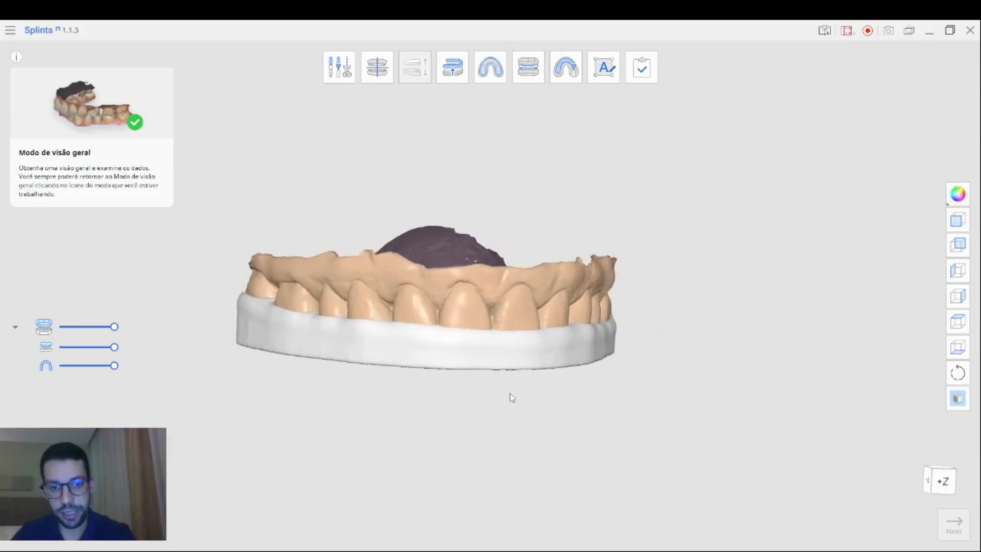
{"action": "right_click_drag", "start_coordinate": [511, 398], "coordinate": [513, 351]}
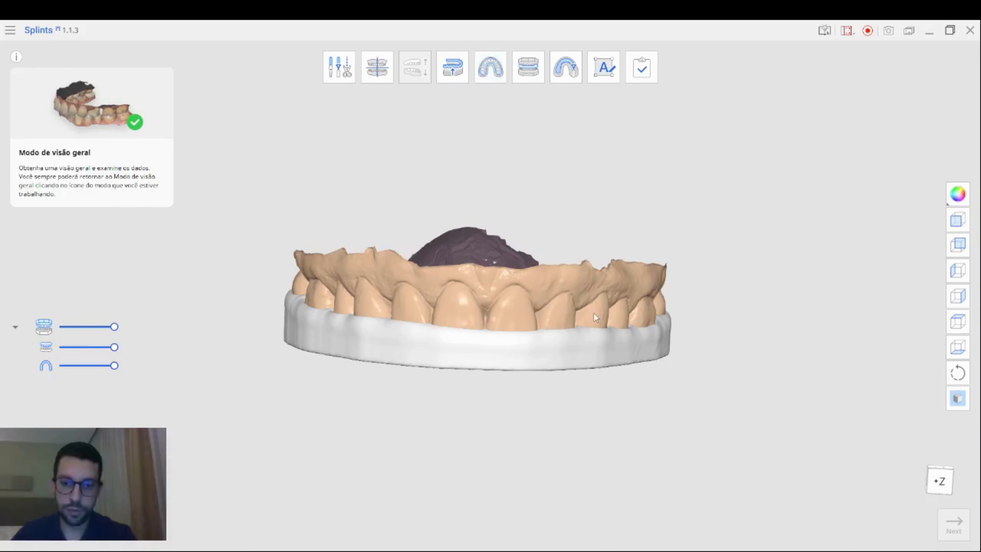
- In contour designation mode, raise the vestibular contour points on the patient's right side, from the first molar to the canine region
{"action": "right_click_drag", "start_coordinate": [298, 375], "coordinate": [528, 379]}
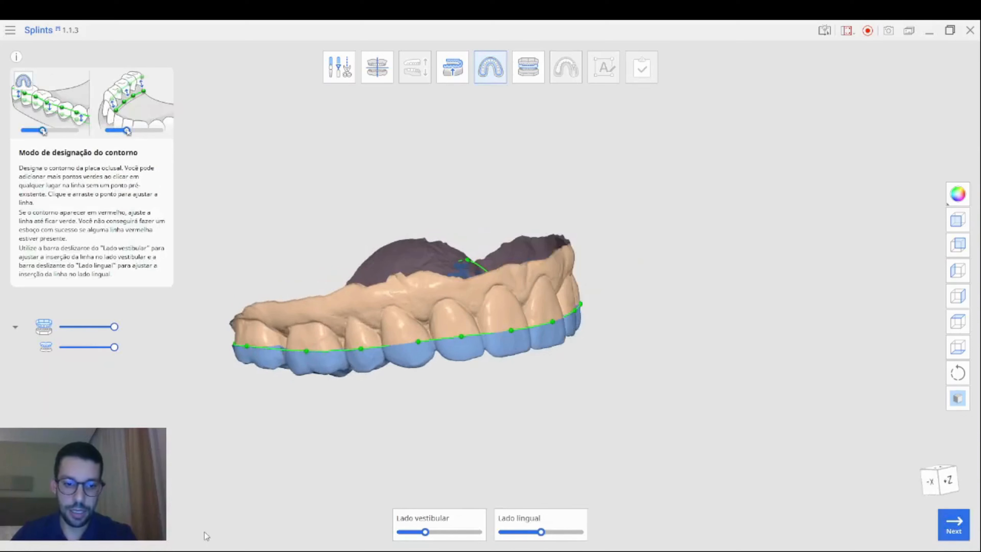
{"action": "scroll", "coordinate": [313, 512], "scroll_direction": "up", "scroll_amount": 5}
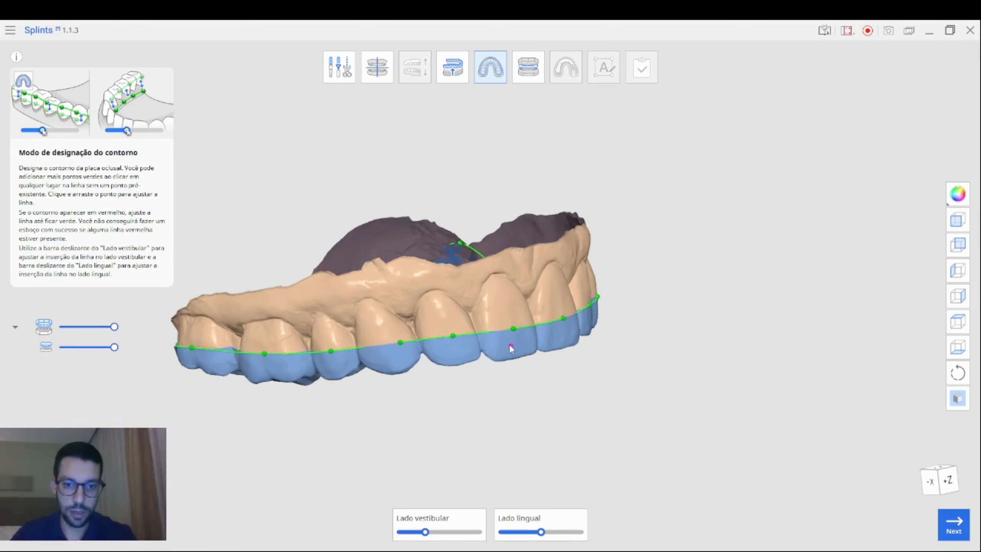
{"action": "right_click_drag", "start_coordinate": [690, 343], "coordinate": [691, 370]}
{"action": "right_click_drag", "start_coordinate": [285, 332], "coordinate": [371, 251]}
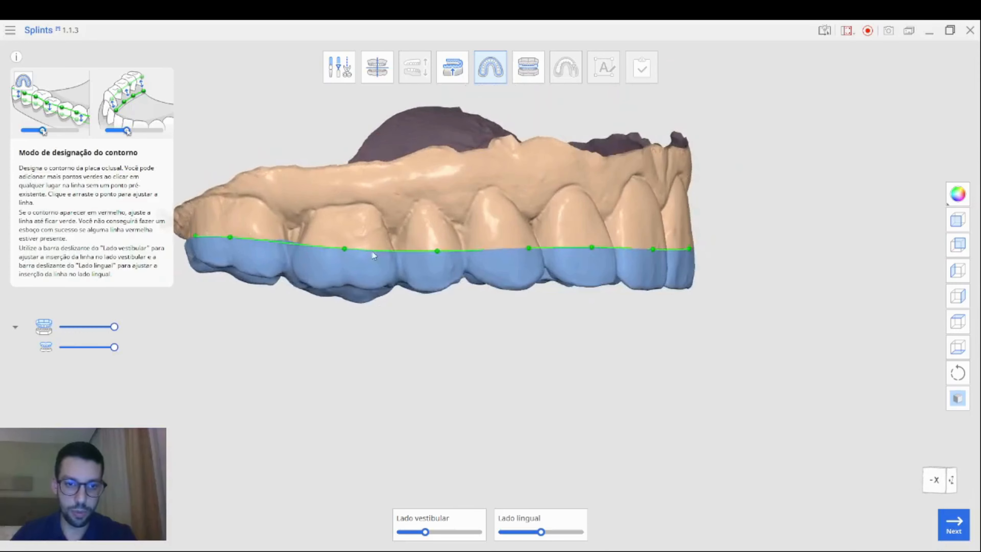
{"action": "left_click_drag", "start_coordinate": [343, 250], "coordinate": [355, 227]}
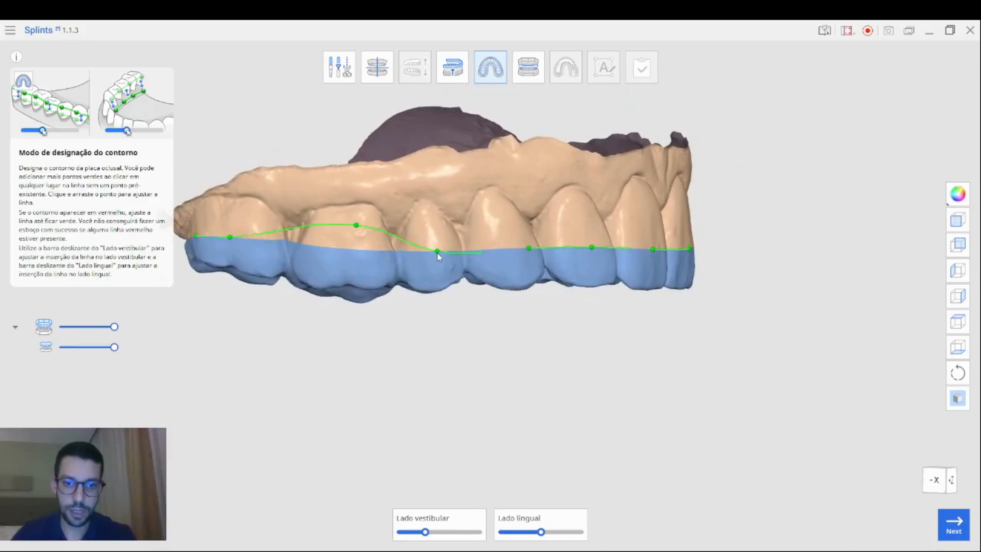
{"action": "left_click_drag", "start_coordinate": [437, 252], "coordinate": [430, 184]}
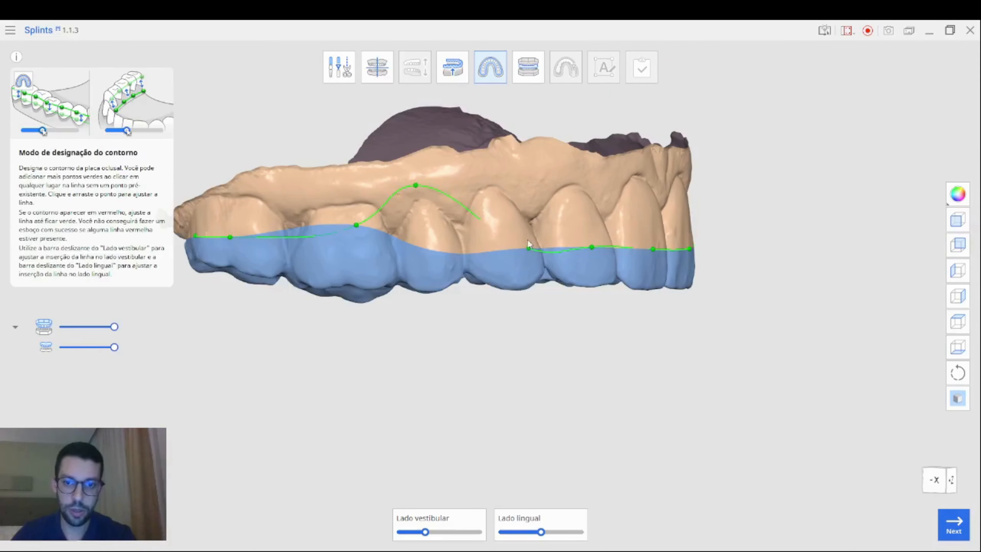
{"action": "left_click_drag", "start_coordinate": [529, 248], "coordinate": [509, 178]}
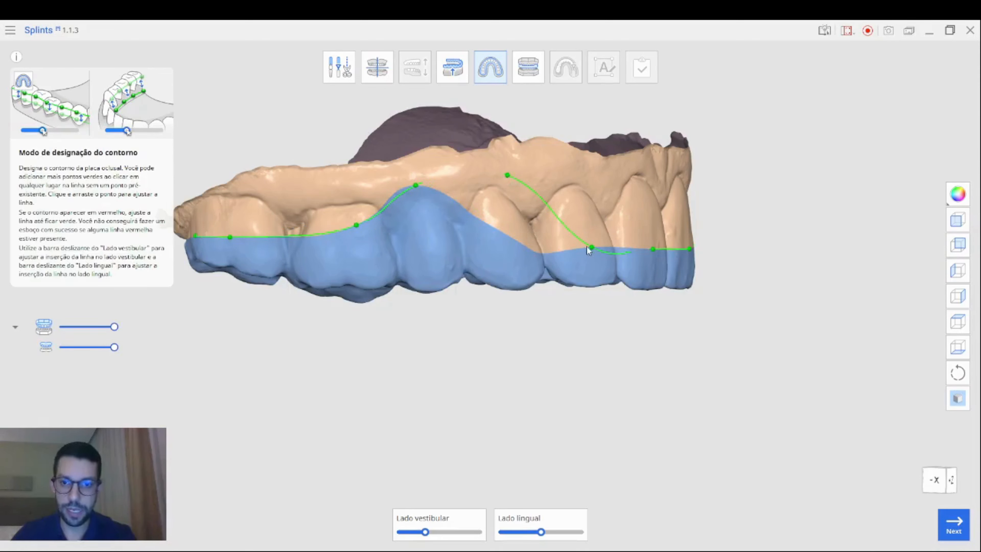
{"action": "left_click_drag", "start_coordinate": [591, 247], "coordinate": [579, 170]}
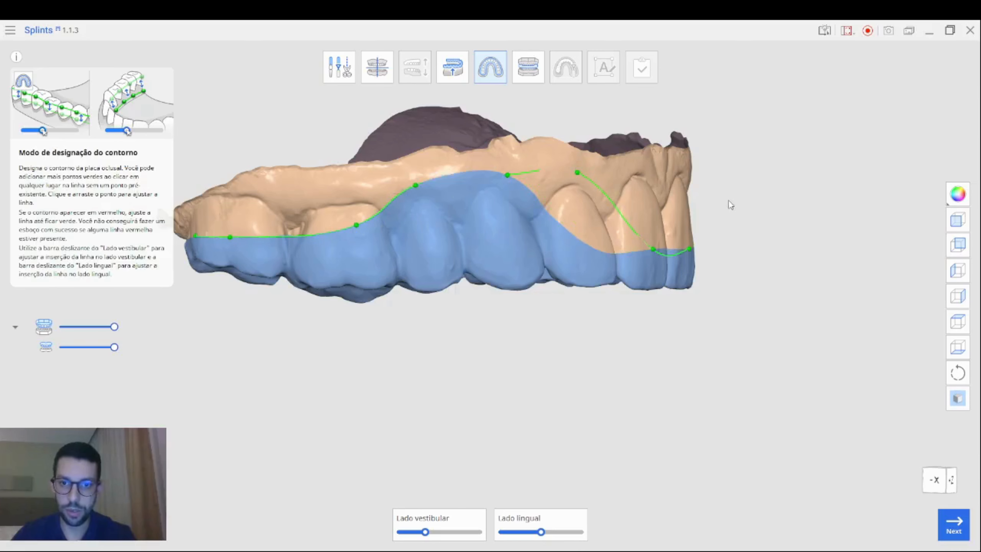
- Raise the vestibular contour above the gum margins of both central incisors and the patient's left lateral incisor
{"action": "right_click_drag", "start_coordinate": [785, 216], "coordinate": [442, 316]}
{"action": "left_click_drag", "start_coordinate": [428, 327], "coordinate": [430, 245]}
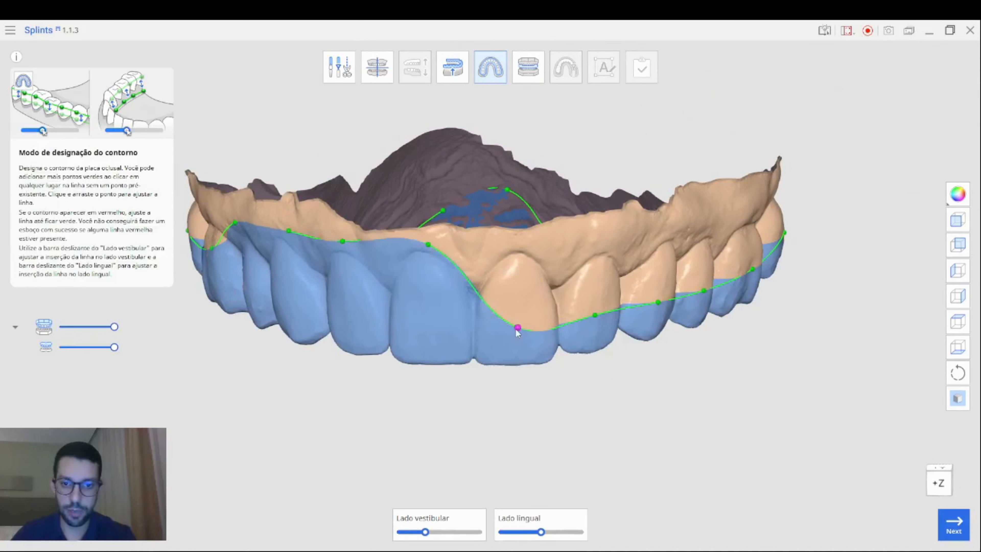
{"action": "left_click_drag", "start_coordinate": [518, 327], "coordinate": [520, 245]}
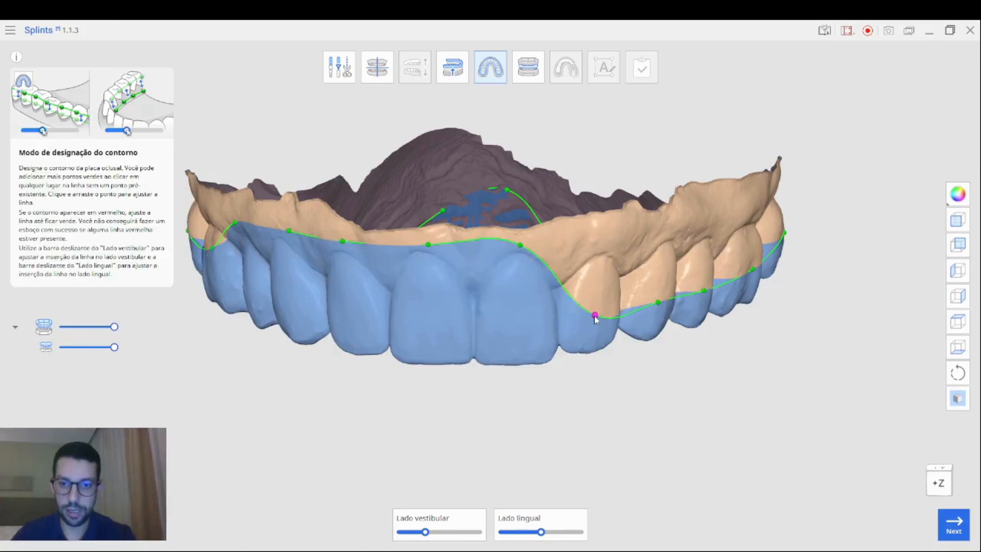
{"action": "left_click_drag", "start_coordinate": [595, 316], "coordinate": [601, 238]}
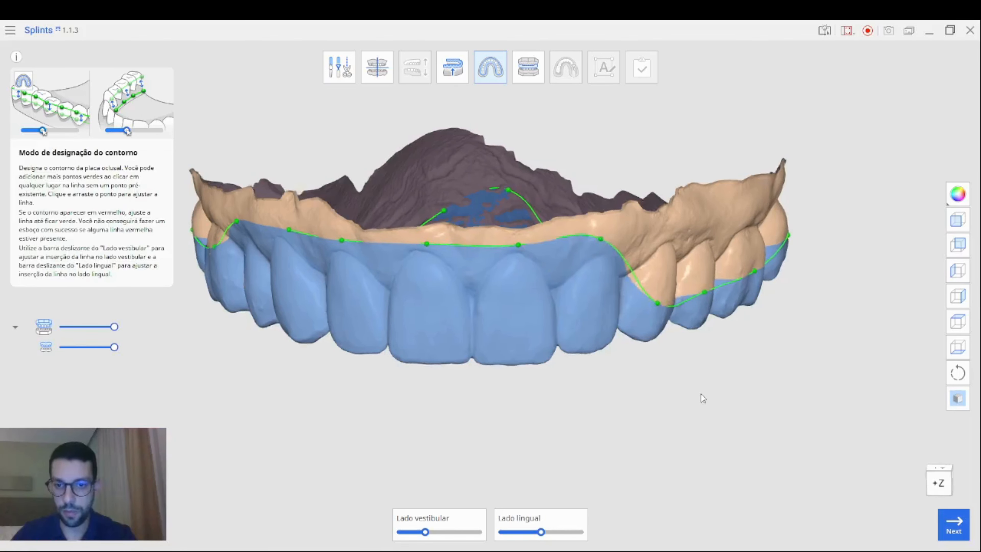
- Raise the vestibular contour points above the patient's left canine and premolars, onto the gum
{"action": "right_click_drag", "start_coordinate": [701, 394], "coordinate": [489, 391]}
{"action": "left_click_drag", "start_coordinate": [608, 310], "coordinate": [633, 270]}
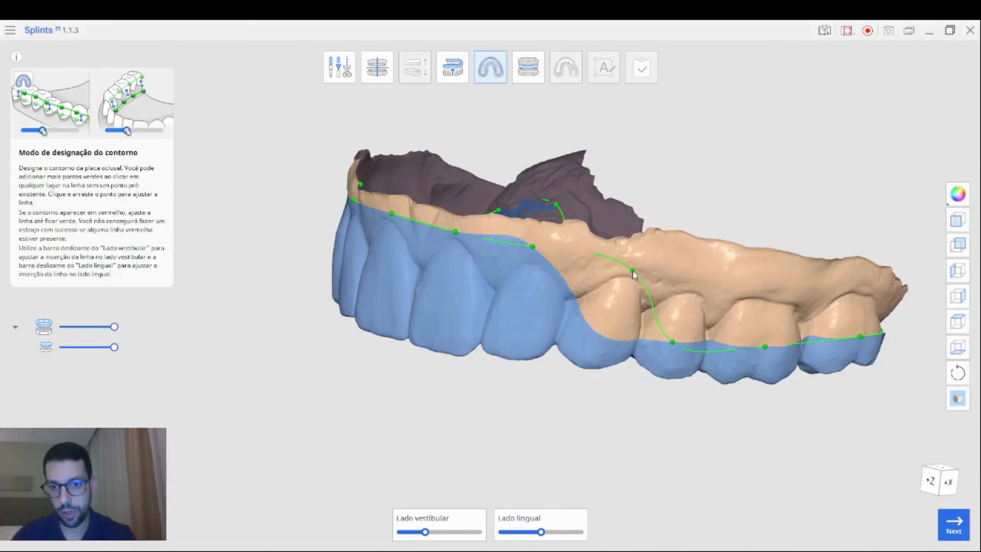
{"action": "left_click_drag", "start_coordinate": [672, 342], "coordinate": [701, 277]}
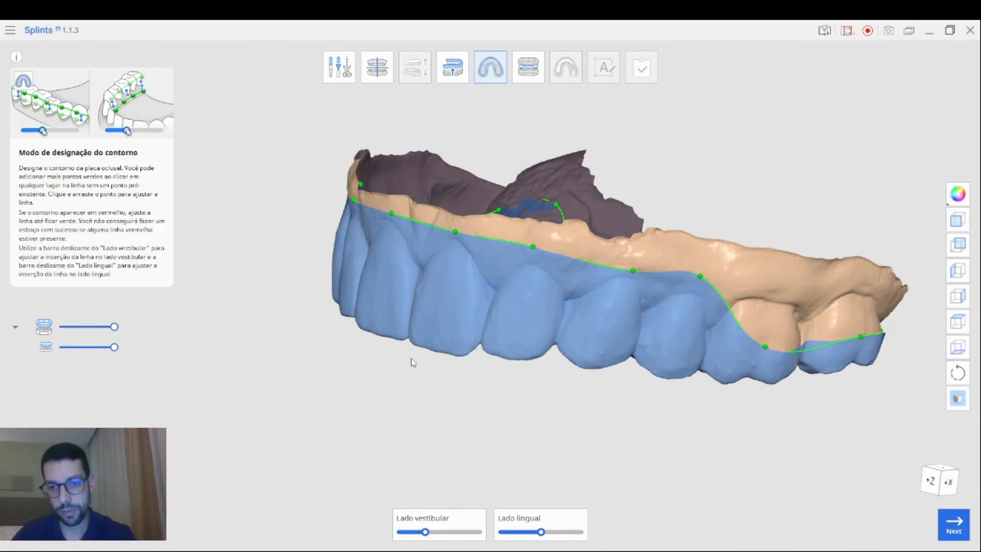
{"action": "left_click_drag", "start_coordinate": [633, 270], "coordinate": [634, 266]}
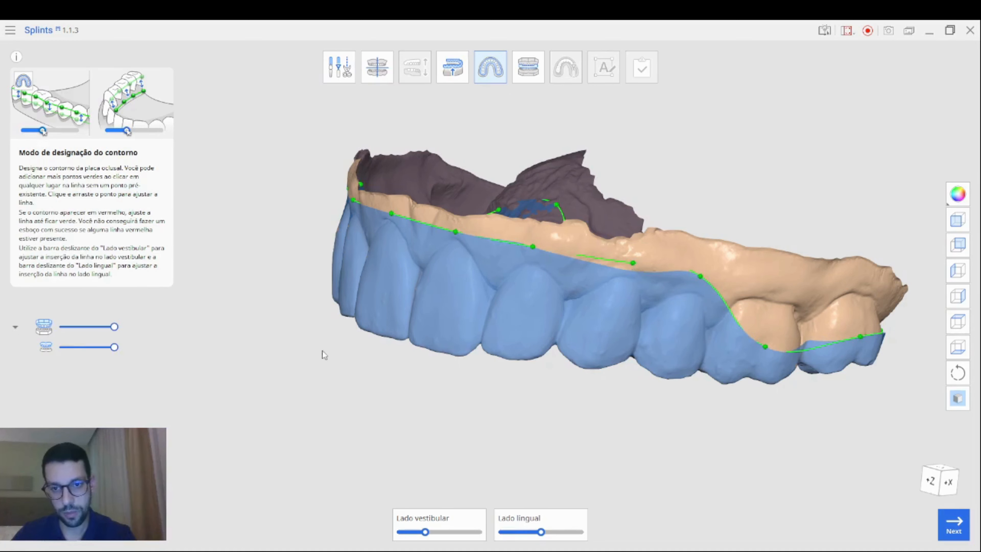
- Fine-tune the vestibular contour points slightly higher over the central incisors and along the patient's right canine and premolar area
{"action": "right_click_drag", "start_coordinate": [322, 351], "coordinate": [625, 353]}
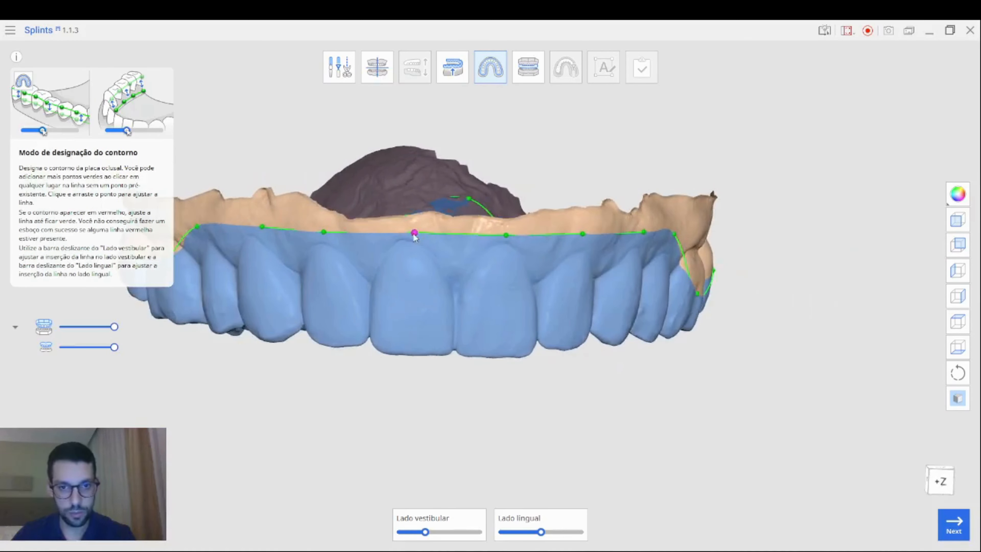
{"action": "left_click_drag", "start_coordinate": [414, 233], "coordinate": [411, 228]}
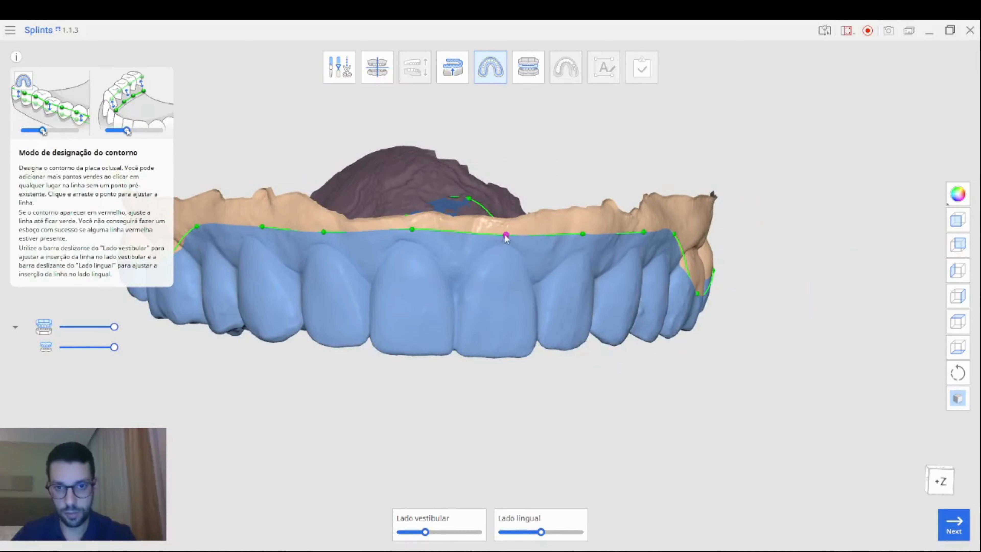
{"action": "left_click_drag", "start_coordinate": [506, 235], "coordinate": [505, 229]}
{"action": "right_click_drag", "start_coordinate": [338, 343], "coordinate": [602, 344]}
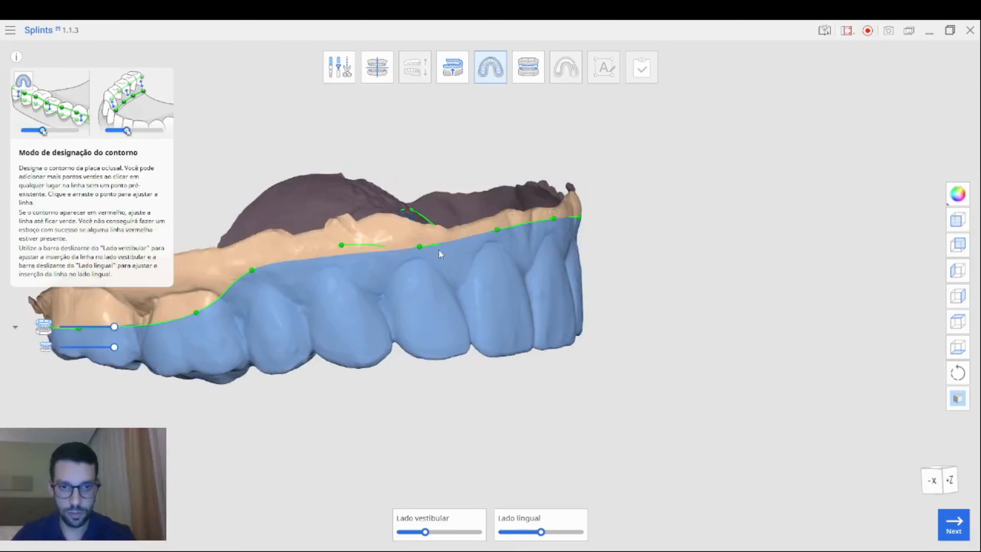
{"action": "left_click_drag", "start_coordinate": [420, 247], "coordinate": [419, 242]}
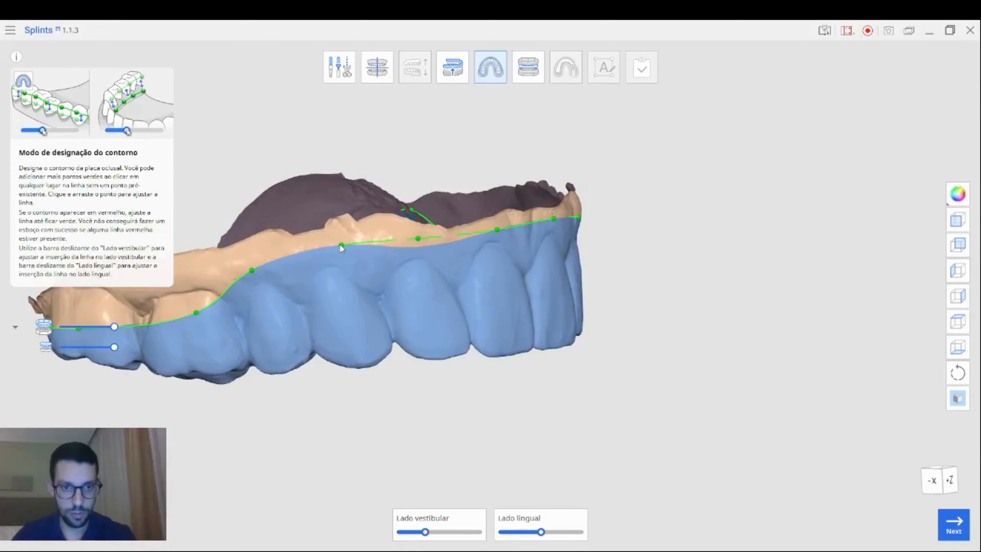
{"action": "left_click_drag", "start_coordinate": [341, 244], "coordinate": [300, 253]}
{"action": "left_click_drag", "start_coordinate": [249, 272], "coordinate": [243, 268]}
- Move the two middle points of the palatal contour forward toward the incisors to form a smooth arch
{"action": "mouse_move", "coordinate": [821, 357]}
{"action": "right_mouse_down"}
{"action": "mouse_move", "coordinate": [293, 328]}
{"action": "mouse_move", "coordinate": [342, 326]}
{"action": "mouse_move", "coordinate": [449, 102]}
{"action": "mouse_move", "coordinate": [545, 487]}
{"action": "mouse_move", "coordinate": [511, 369]}
{"action": "mouse_move", "coordinate": [462, 324]}
{"action": "right_mouse_up"}
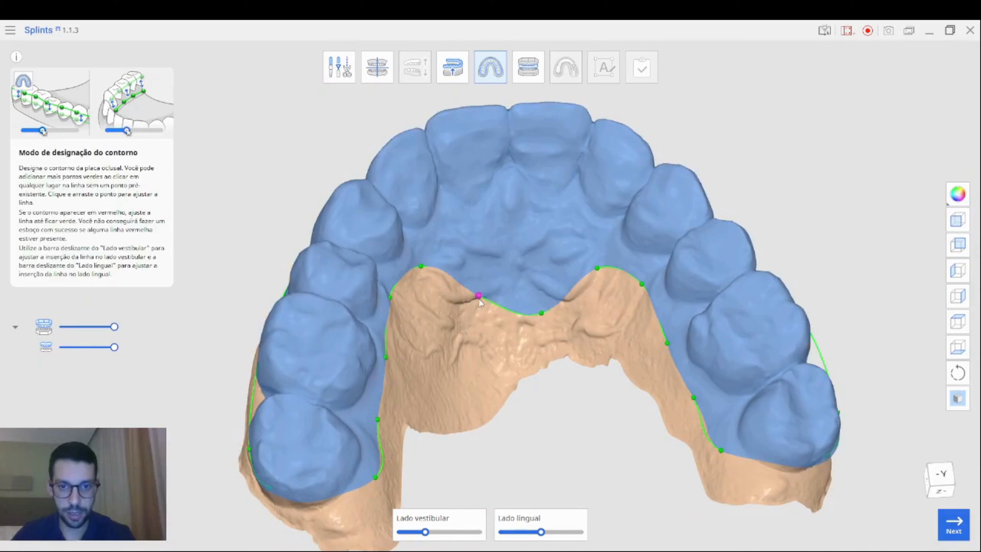
{"action": "left_click_drag", "start_coordinate": [480, 300], "coordinate": [481, 254]}
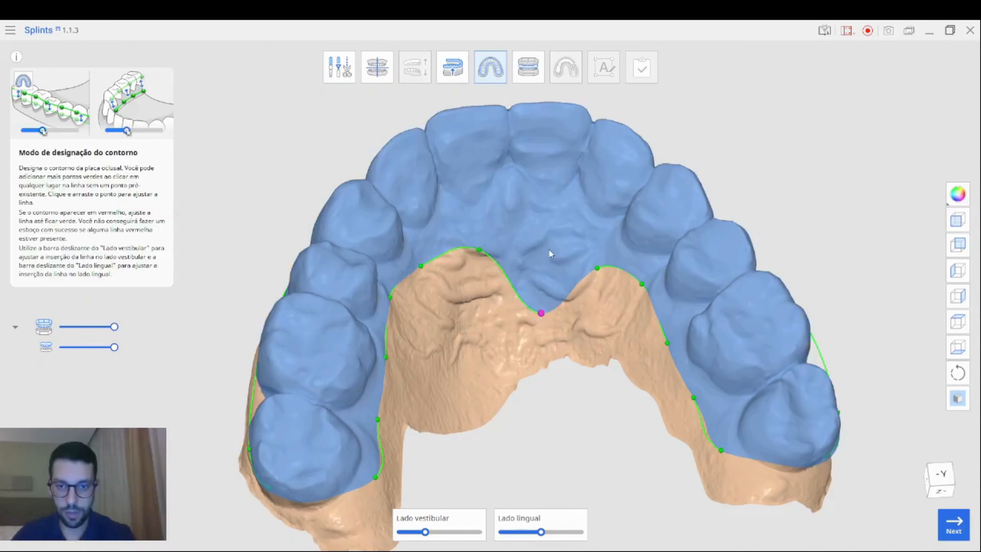
{"action": "left_click_drag", "start_coordinate": [550, 253], "coordinate": [549, 251]}
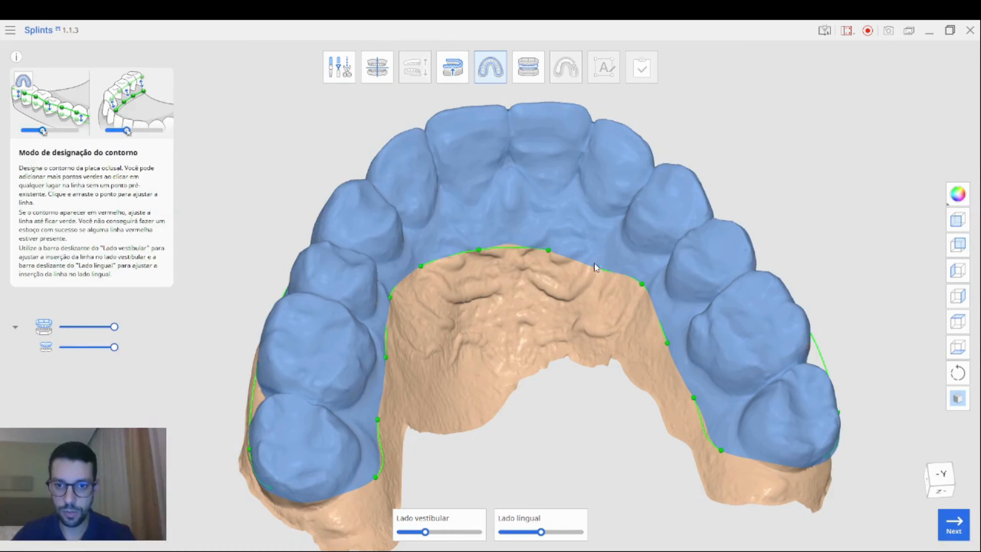
{"action": "left_click_drag", "start_coordinate": [549, 251], "coordinate": [549, 243]}
{"action": "right_click_drag", "start_coordinate": [597, 372], "coordinate": [490, 250]}
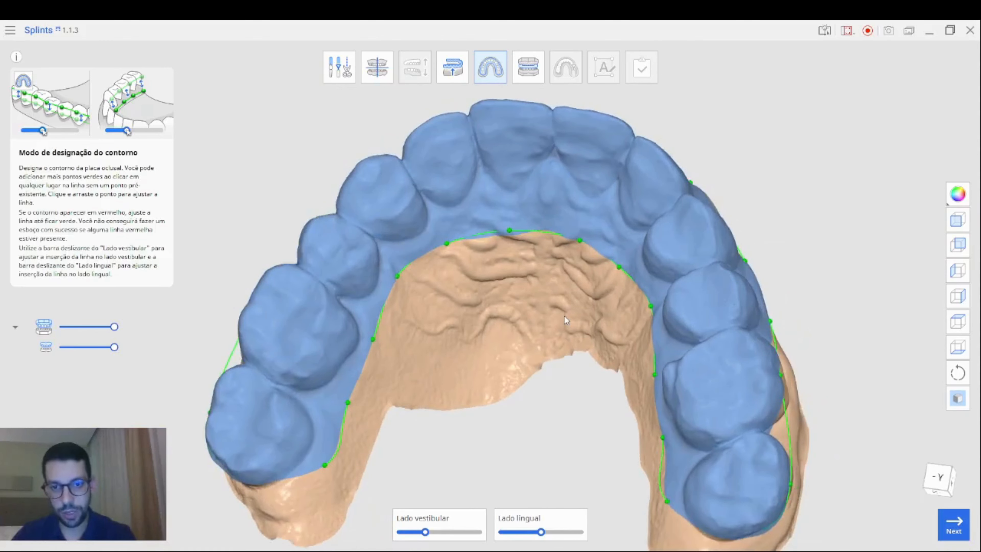
- Check the adjusted contour around the arch and create the splint's outer surface from it
{"action": "right_click_drag", "start_coordinate": [567, 319], "coordinate": [585, 467]}
{"action": "right_click_drag", "start_coordinate": [246, 425], "coordinate": [286, 417]}
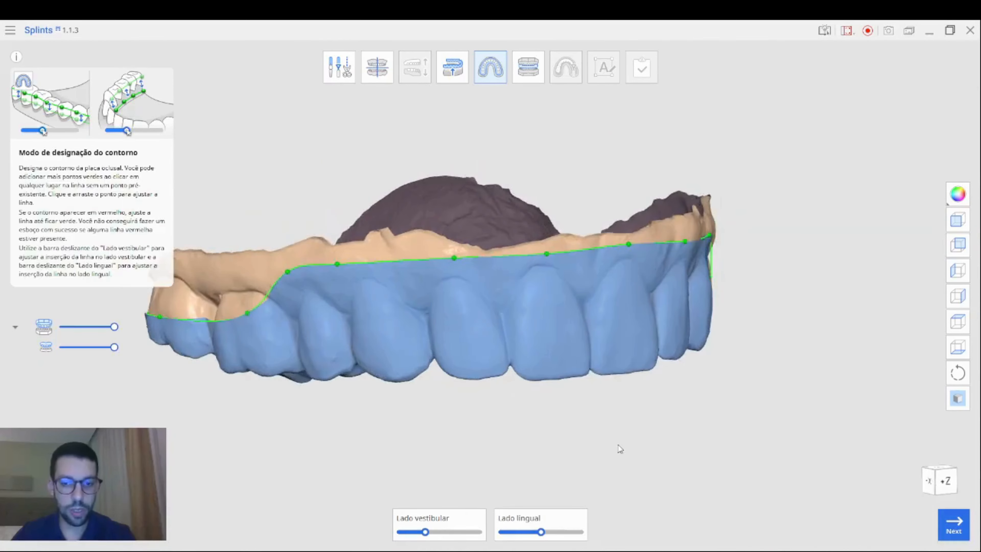
{"action": "scroll", "coordinate": [619, 447], "scroll_direction": "down", "scroll_amount": 2}
{"action": "right_click_drag", "start_coordinate": [641, 427], "coordinate": [858, 281]}
{"action": "right_click_drag", "start_coordinate": [539, 445], "coordinate": [613, 309]}
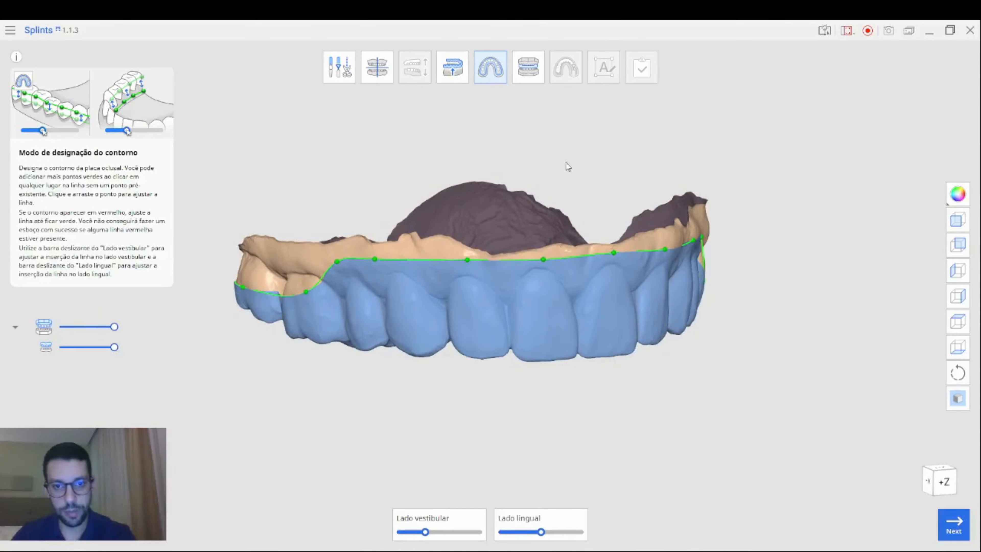
{"action": "right_click_drag", "start_coordinate": [567, 165], "coordinate": [507, 204]}
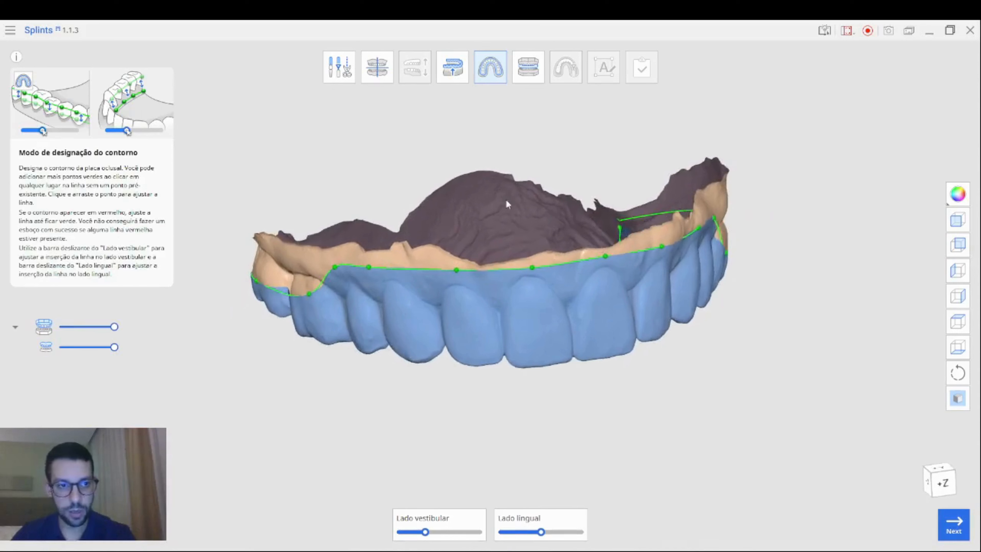
{"action": "left_click", "coordinate": [536, 74]}
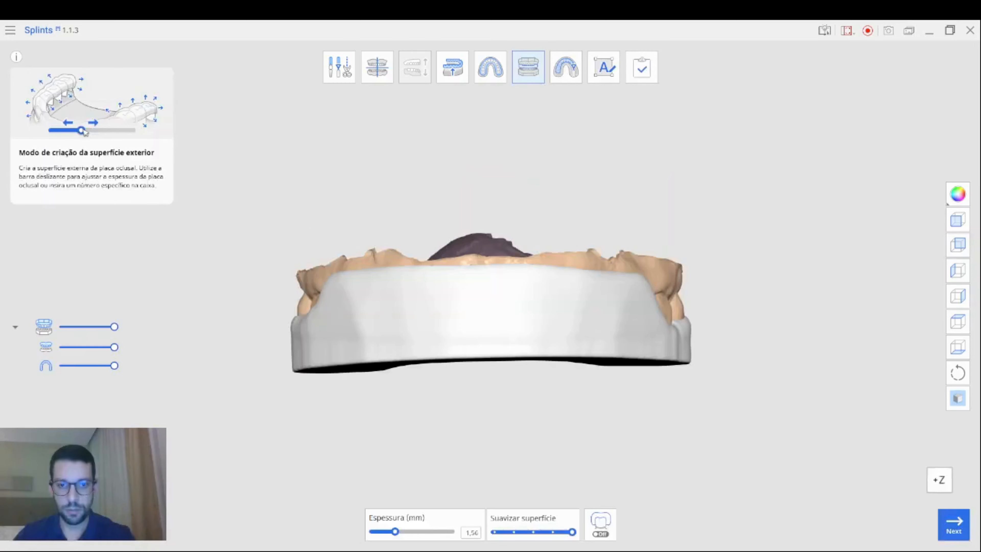
- Make the splint's outer surface transparent enough to inspect how far it covers the teeth and gums
{"action": "right_click_drag", "start_coordinate": [700, 321], "coordinate": [622, 328]}
{"action": "left_click_drag", "start_coordinate": [116, 366], "coordinate": [63, 367]}
{"action": "right_click_drag", "start_coordinate": [539, 420], "coordinate": [622, 508]}
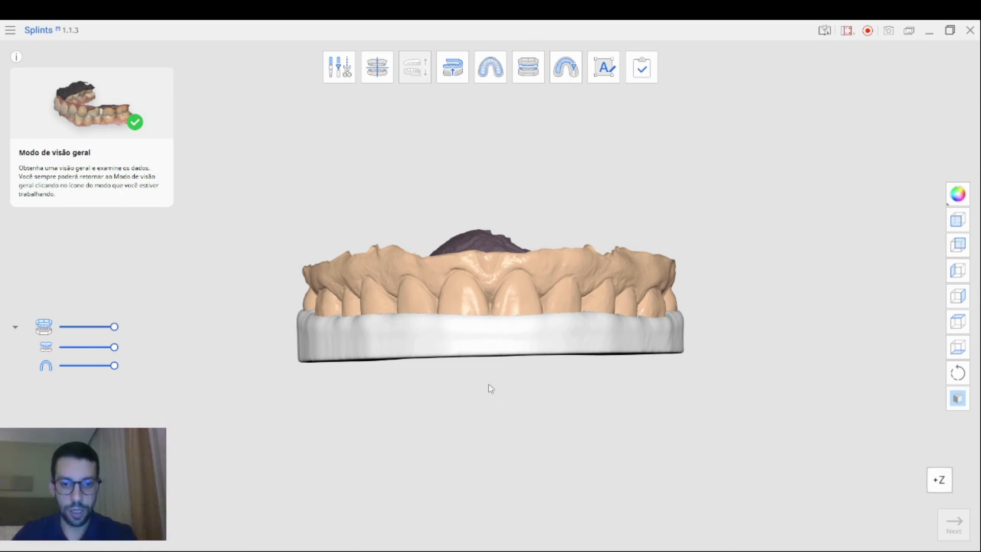
- Examine the automatically generated flat splint's edge along the front and both sides of the arch
{"action": "right_click_drag", "start_coordinate": [490, 384], "coordinate": [401, 398]}
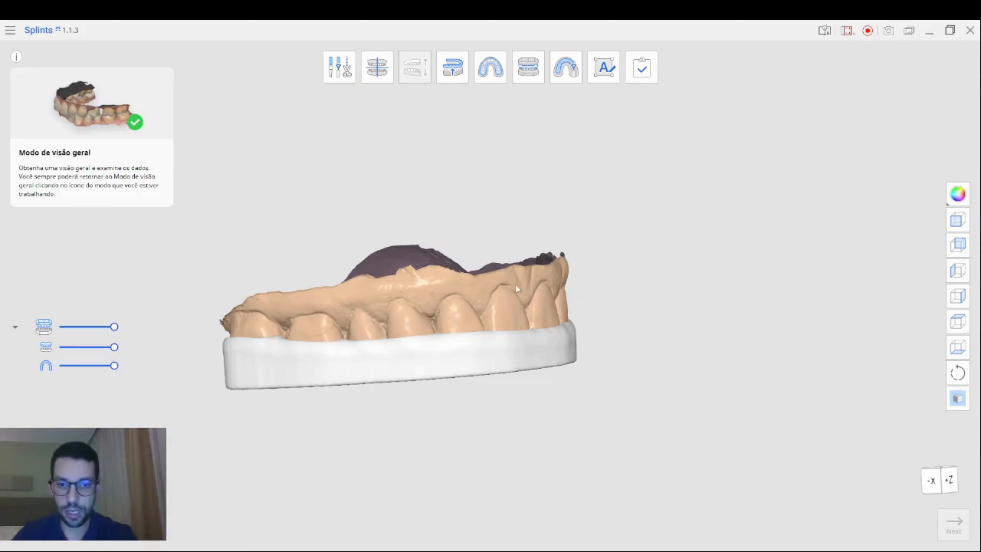
{"action": "right_click_drag", "start_coordinate": [516, 284], "coordinate": [550, 298]}
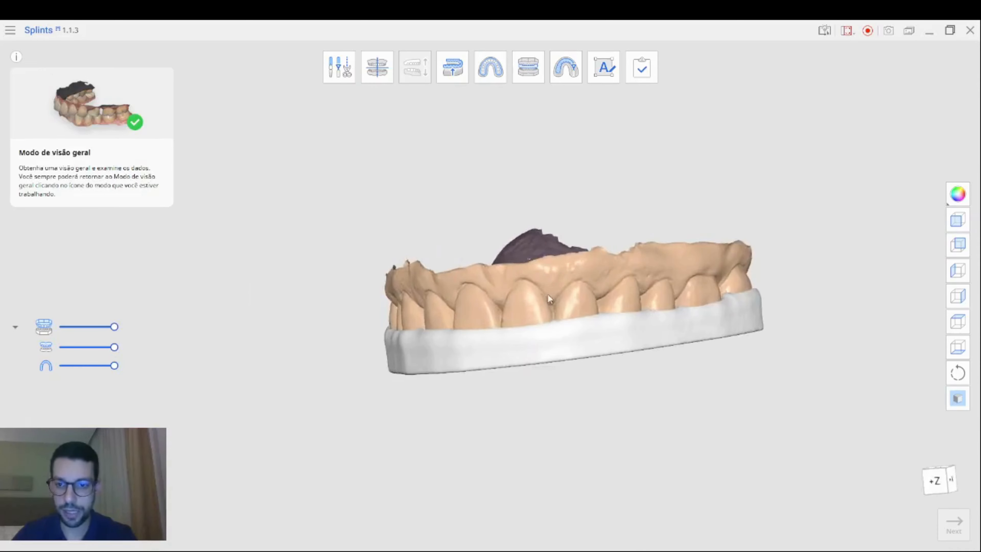
{"action": "right_click_drag", "start_coordinate": [683, 342], "coordinate": [832, 320]}
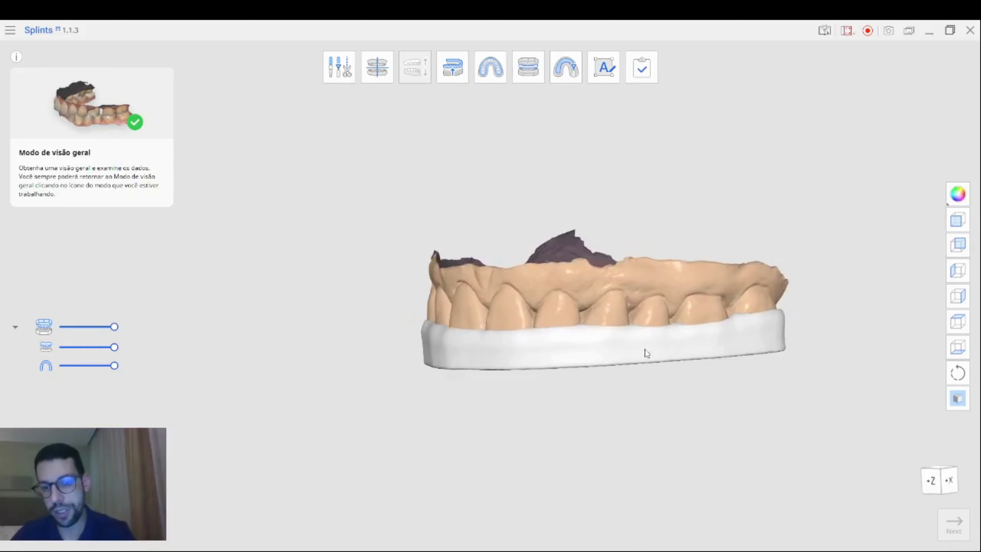
{"action": "right_click_drag", "start_coordinate": [646, 350], "coordinate": [513, 351]}
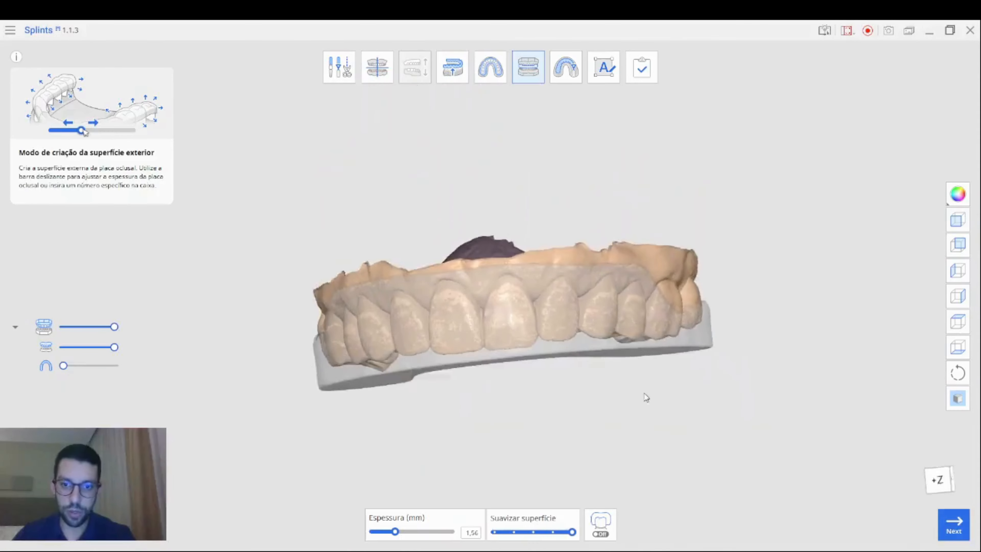
- Check the gum-extended splint through its transparent surface and complete the splint design
{"action": "right_click_drag", "start_coordinate": [644, 392], "coordinate": [620, 432]}
{"action": "right_click_drag", "start_coordinate": [276, 347], "coordinate": [655, 201]}
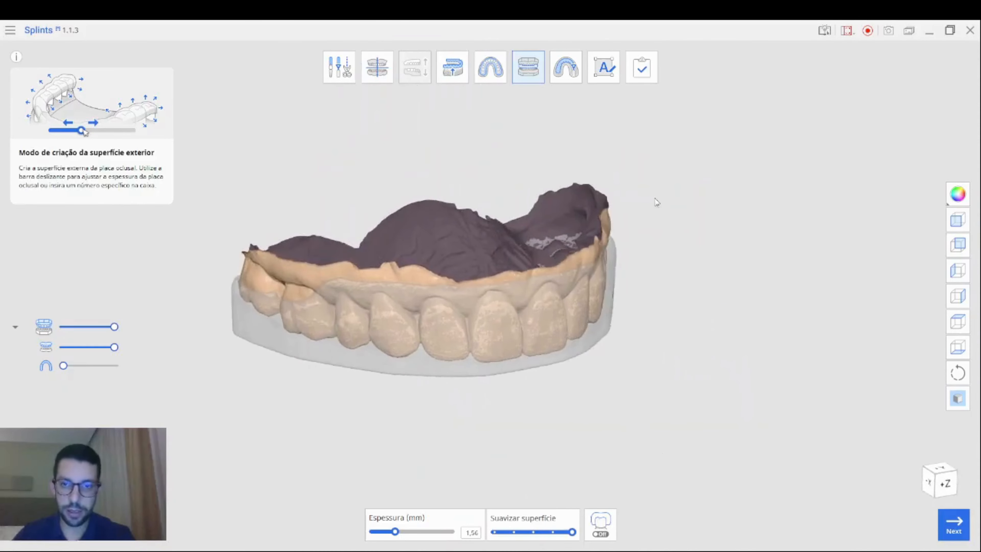
{"action": "left_click", "coordinate": [643, 69]}
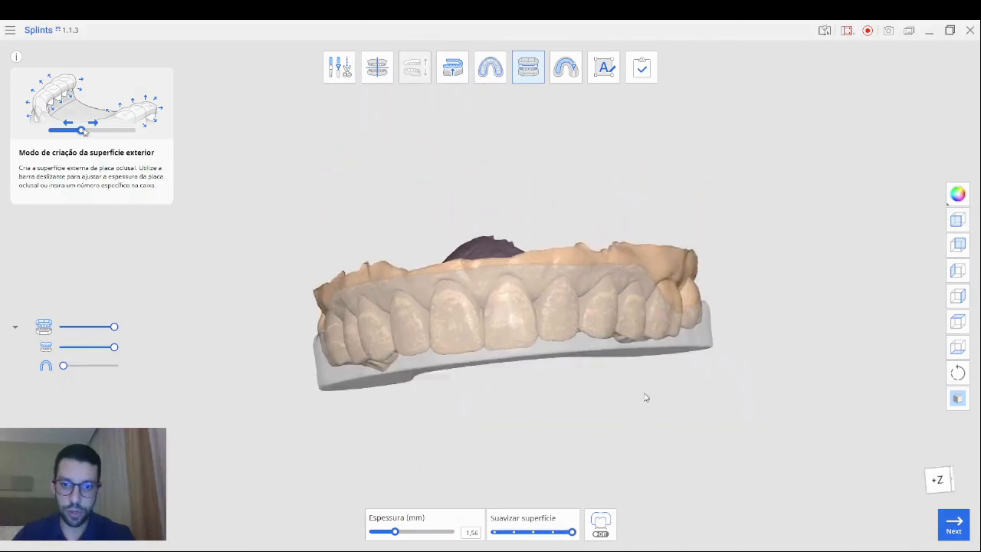
{"action": "right_click_drag", "start_coordinate": [643, 393], "coordinate": [633, 446]}
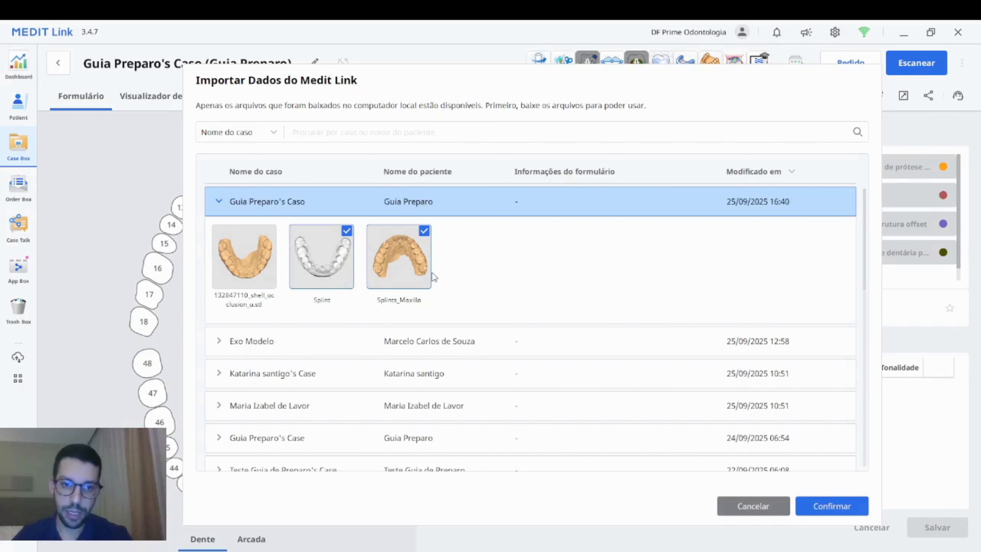
- Import the Splint and Splints_Maxilla models from Guia Preparo's Case into Medit Design
{"action": "left_click", "coordinate": [341, 235]}
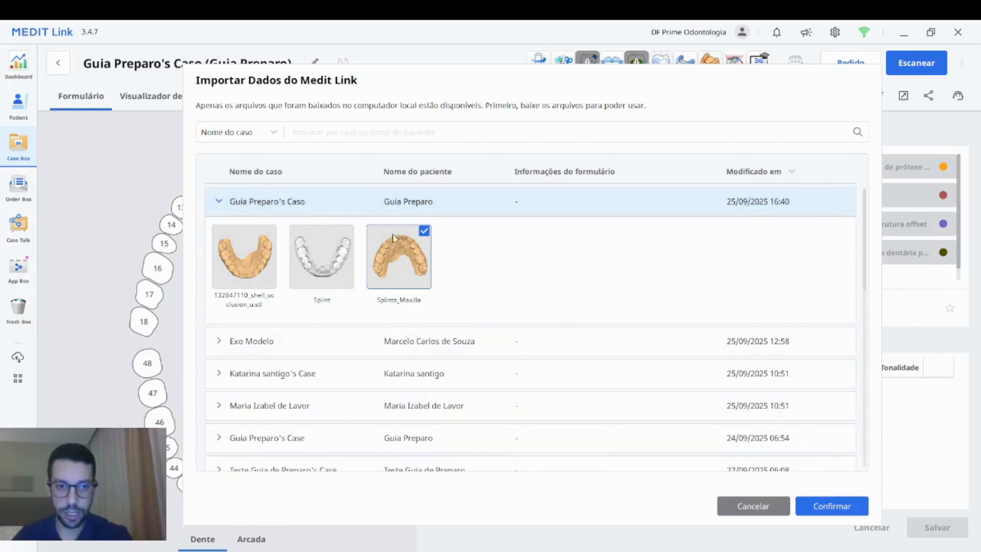
{"action": "left_click", "coordinate": [393, 237]}
{"action": "left_click", "coordinate": [322, 247]}
{"action": "left_click", "coordinate": [399, 239]}
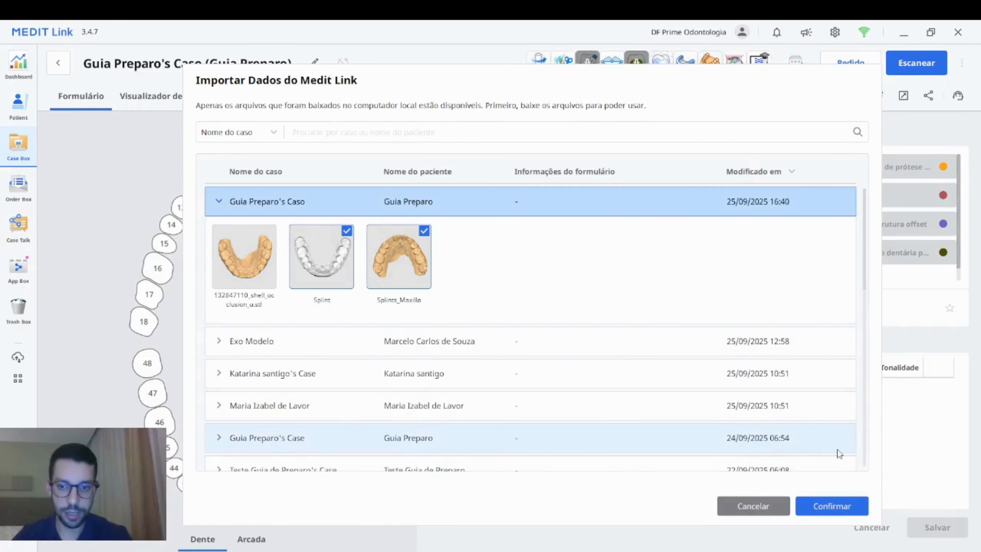
{"action": "left_click", "coordinate": [809, 506]}
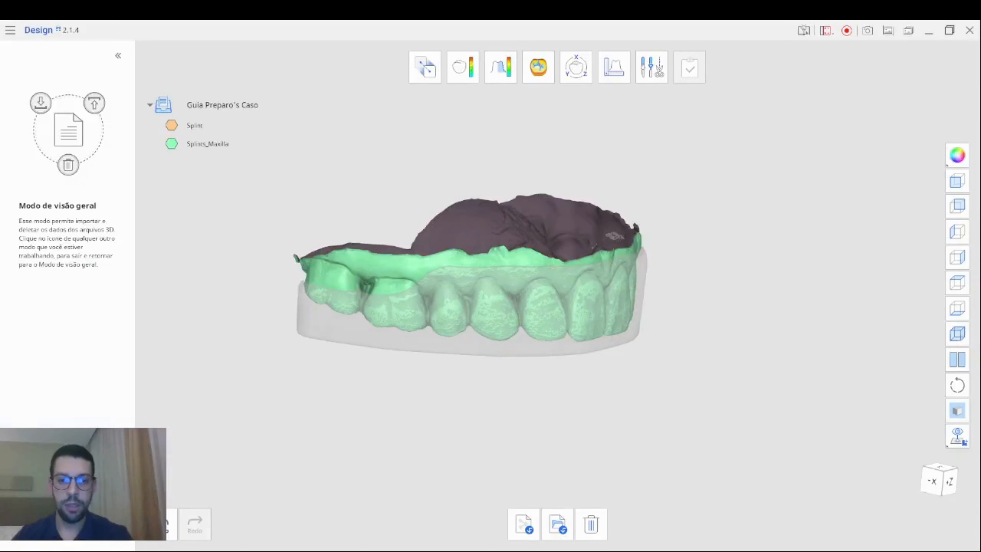
- Make the imported Splint model fully opaque and check it around the maxillary arch
{"action": "right_click_drag", "start_coordinate": [519, 309], "coordinate": [604, 264]}
{"action": "middle_click_drag", "start_coordinate": [604, 260], "coordinate": [602, 257]}
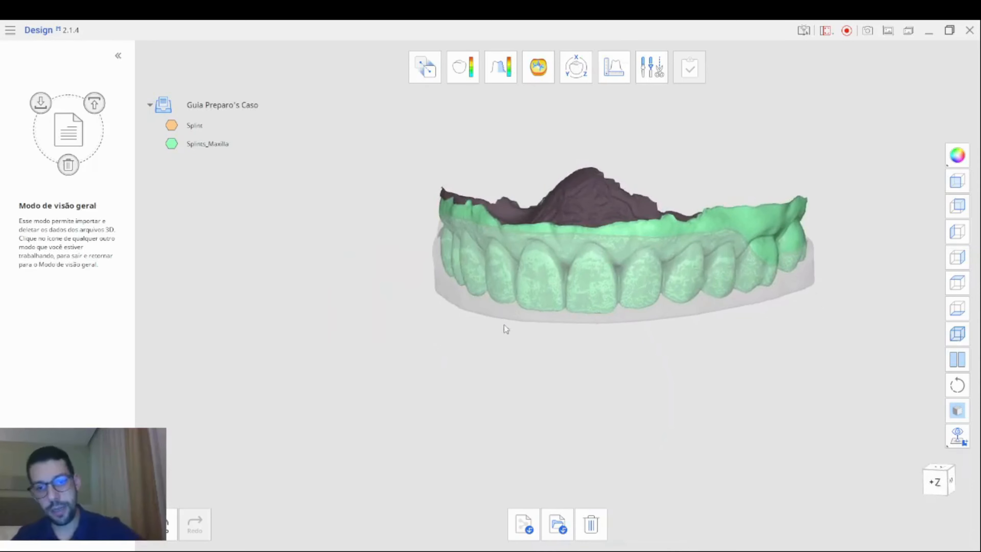
{"action": "left_click_drag", "start_coordinate": [197, 125], "coordinate": [274, 126]}
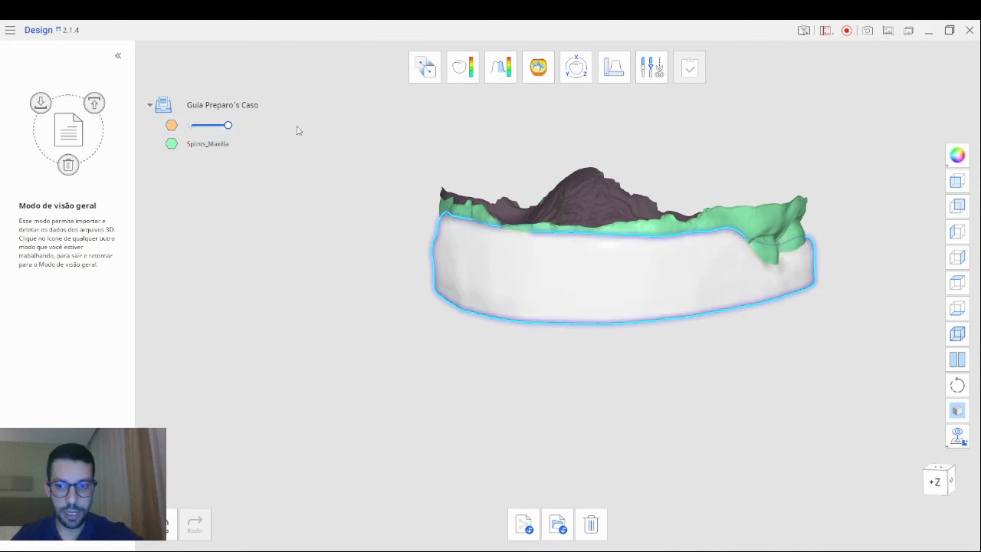
{"action": "right_click_drag", "start_coordinate": [425, 309], "coordinate": [818, 294]}
{"action": "right_click_drag", "start_coordinate": [427, 270], "coordinate": [600, 346]}
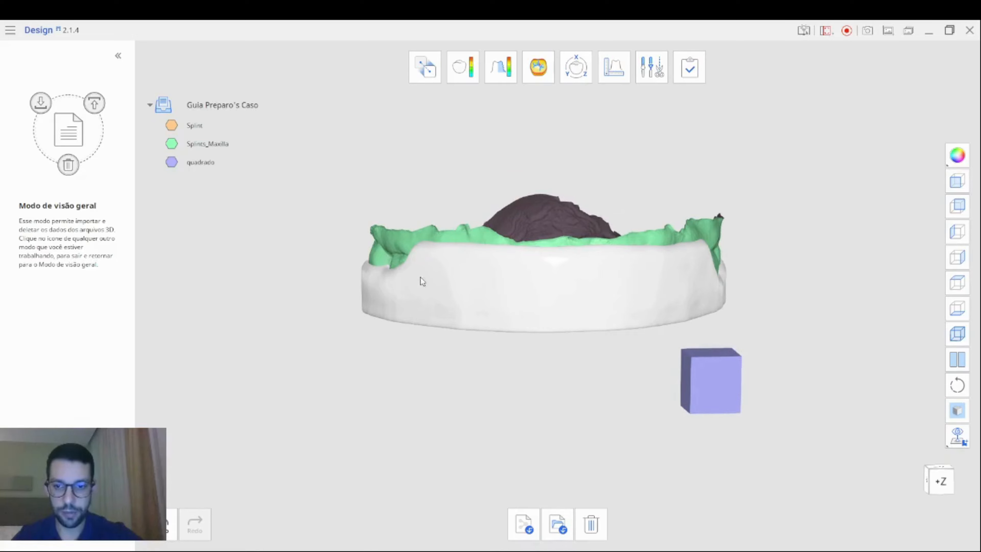
- Fade the Splints_Maxilla scan temporarily to view the splint beside the quadrado cube, restoring full opacity at the end
{"action": "right_click_drag", "start_coordinate": [723, 380], "coordinate": [571, 170]}
{"action": "mouse_move", "coordinate": [228, 146]}
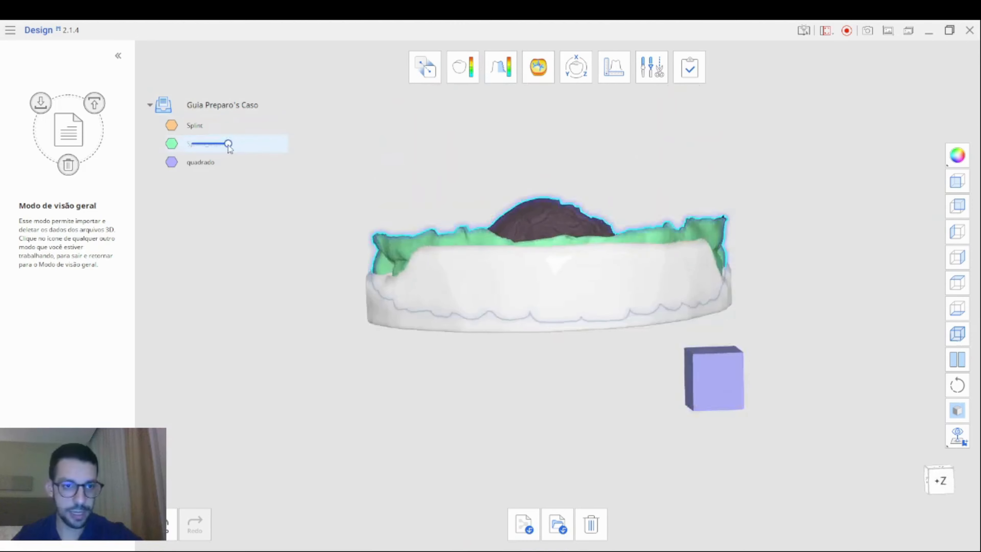
{"action": "left_click_drag", "start_coordinate": [227, 144], "coordinate": [204, 144]}
{"action": "right_click_drag", "start_coordinate": [605, 372], "coordinate": [550, 381]}
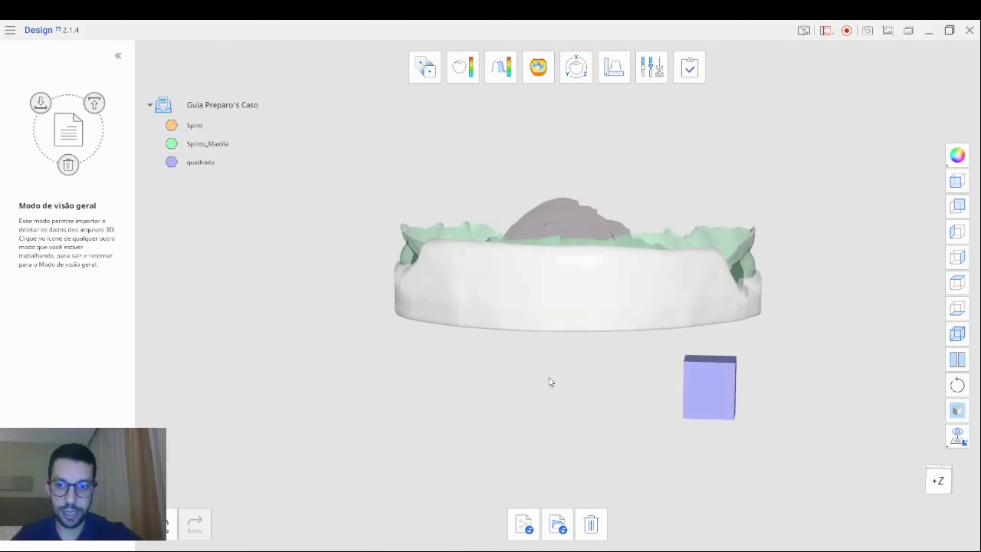
{"action": "mouse_move", "coordinate": [206, 126]}
{"action": "mouse_move", "coordinate": [204, 144]}
{"action": "left_click_drag", "start_coordinate": [204, 144], "coordinate": [228, 144]}
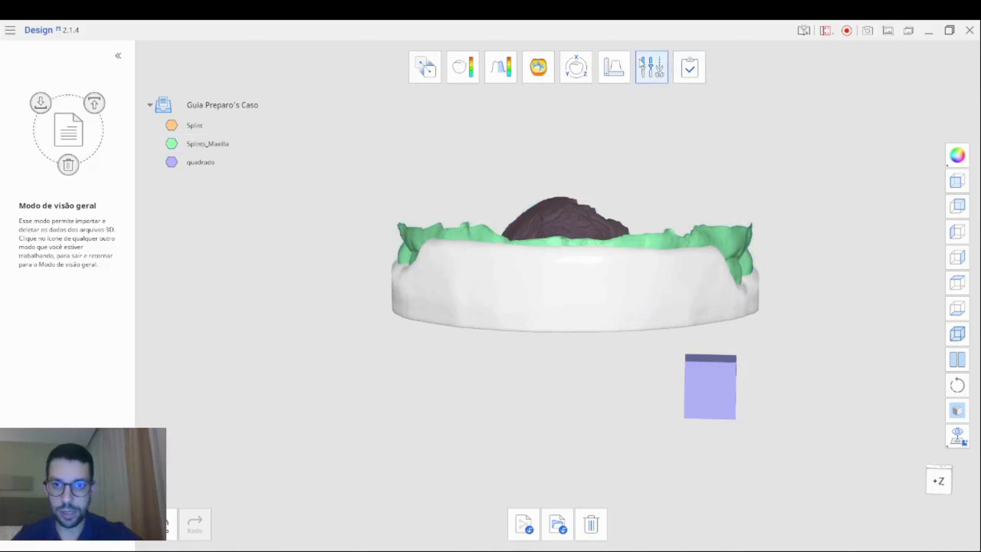
- Select the quadrado cube for transformation and move it inward and up to just below the front of the splint
{"action": "left_click", "coordinate": [583, 63]}
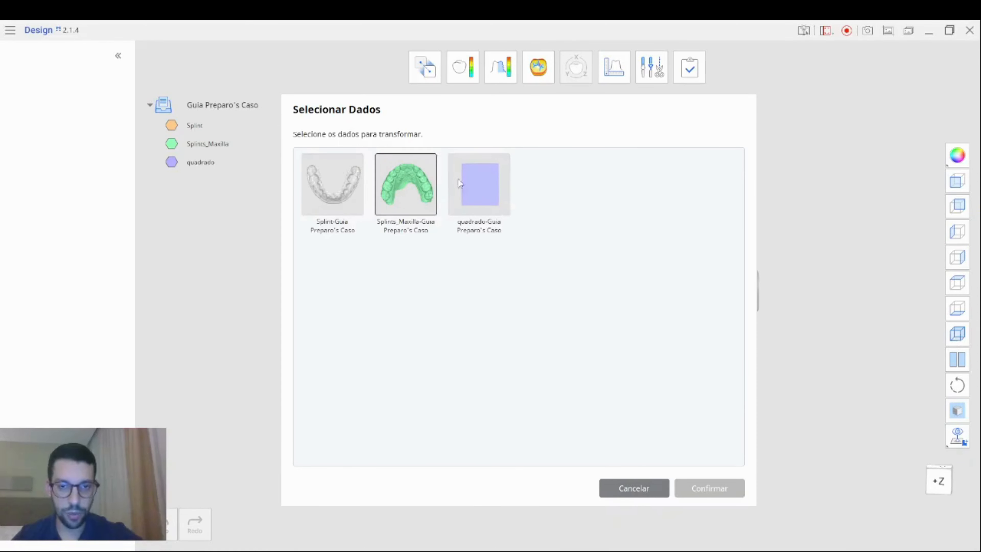
{"action": "left_click", "coordinate": [488, 194]}
{"action": "left_click", "coordinate": [710, 489]}
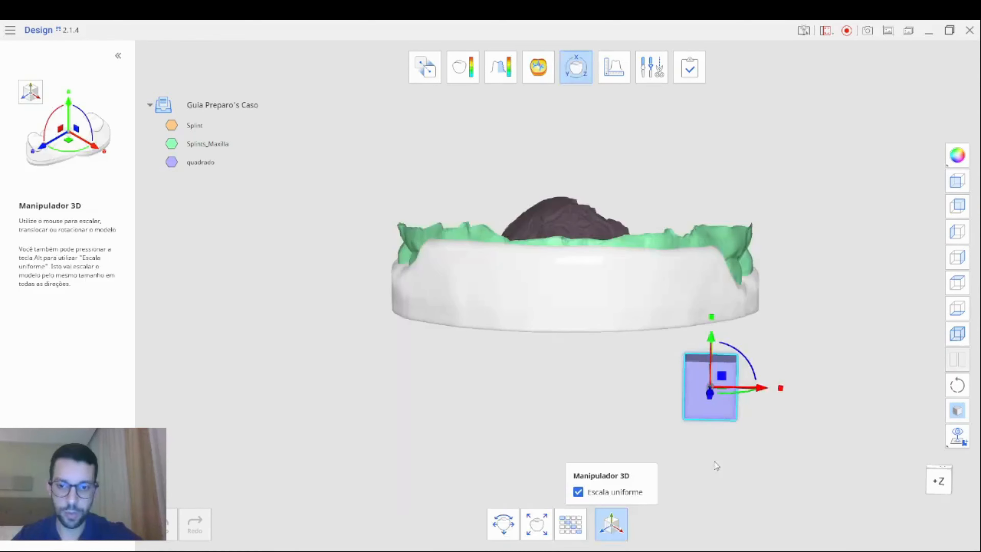
{"action": "right_click_drag", "start_coordinate": [828, 412], "coordinate": [744, 402]}
{"action": "left_click_drag", "start_coordinate": [774, 413], "coordinate": [694, 402]}
{"action": "mouse_move", "coordinate": [653, 363]}
{"action": "left_mouse_down"}
{"action": "mouse_move", "coordinate": [661, 236]}
{"action": "mouse_move", "coordinate": [661, 347]}
{"action": "left_mouse_up"}
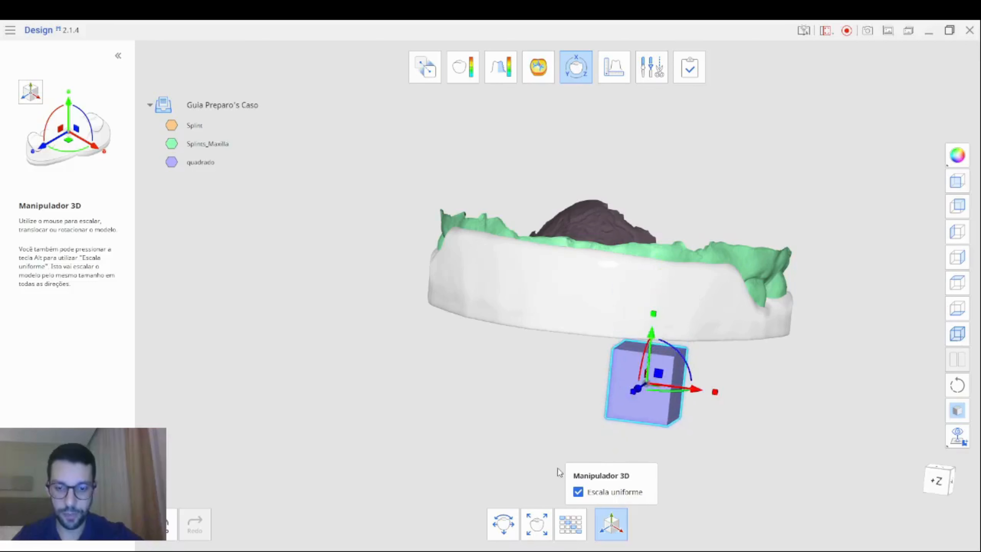
- Turn off uniform scaling and narrow the quadrado cube along its X axis
{"action": "left_click", "coordinate": [579, 493]}
{"action": "right_click_drag", "start_coordinate": [746, 405], "coordinate": [801, 439]}
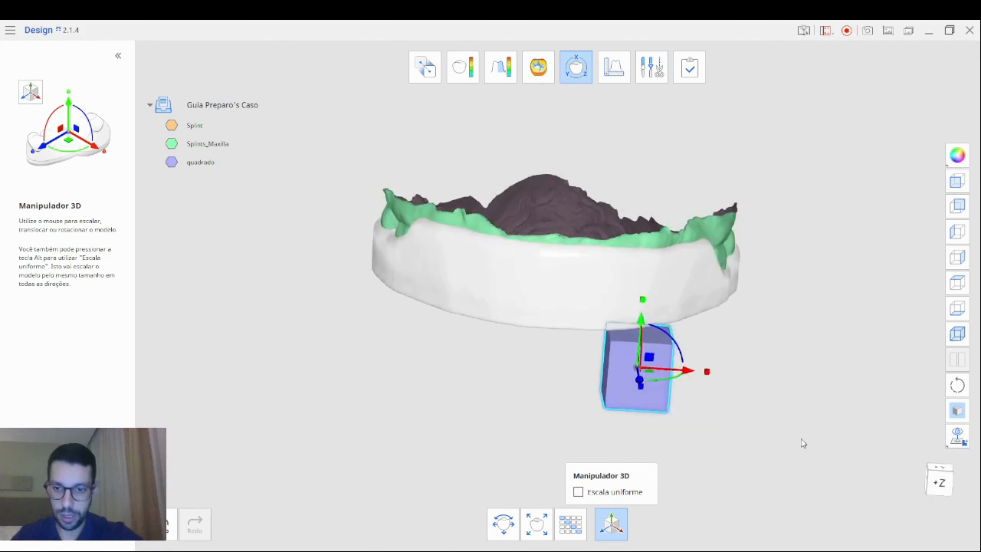
{"action": "left_click_drag", "start_coordinate": [710, 374], "coordinate": [687, 374]}
{"action": "right_click_drag", "start_coordinate": [688, 373], "coordinate": [640, 116]}
- Make the Splint model nearly transparent and move the quadrado cube beneath the teeth on the patient's right side
{"action": "mouse_move", "coordinate": [245, 125]}
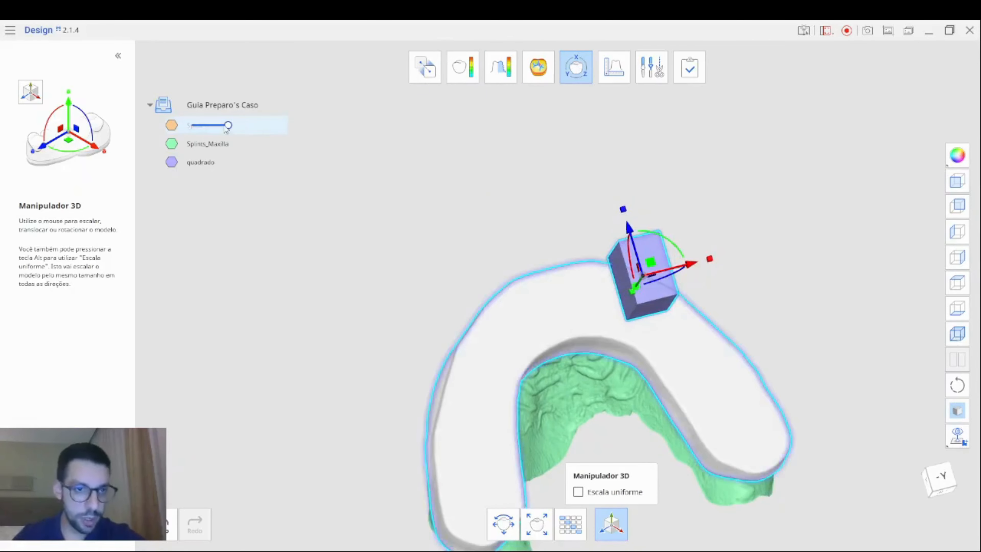
{"action": "left_click_drag", "start_coordinate": [228, 126], "coordinate": [197, 127]}
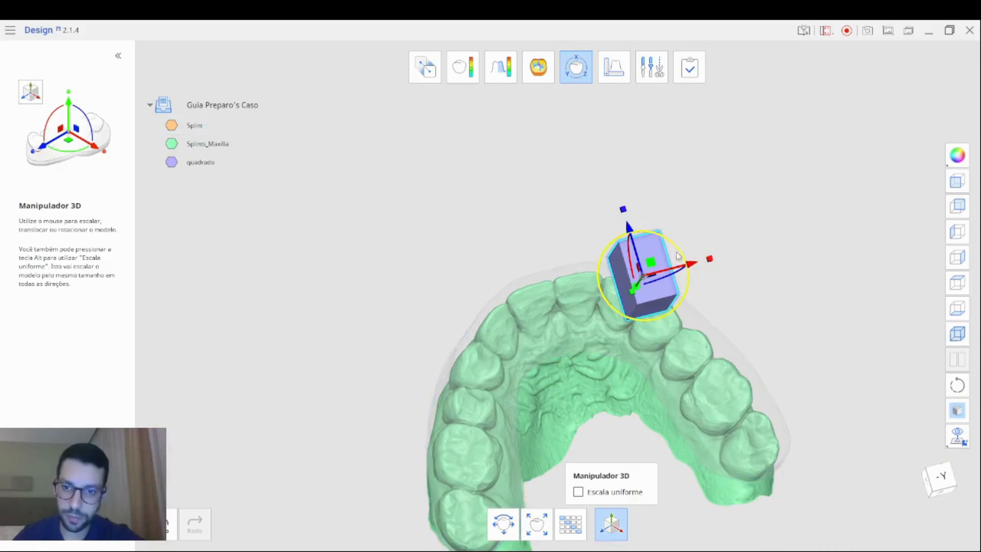
{"action": "left_click_drag", "start_coordinate": [682, 254], "coordinate": [541, 222]}
{"action": "key", "text": "ctrl+z"}
{"action": "left_click_drag", "start_coordinate": [536, 143], "coordinate": [470, 299]}
{"action": "left_click_drag", "start_coordinate": [471, 372], "coordinate": [492, 383]}
{"action": "right_click_drag", "start_coordinate": [493, 380], "coordinate": [474, 397]}
{"action": "right_click_drag", "start_coordinate": [880, 399], "coordinate": [728, 411]}
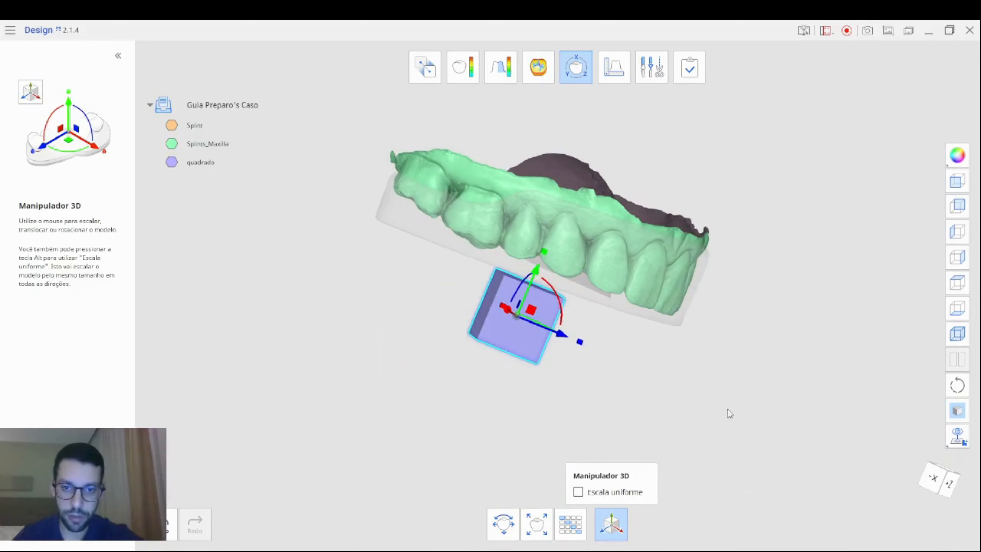
- Raise the quadrado block to tooth level and place it against the vestibular side of the patient's right molar area
{"action": "left_click_drag", "start_coordinate": [539, 265], "coordinate": [562, 221]}
{"action": "right_click_drag", "start_coordinate": [590, 280], "coordinate": [565, 269]}
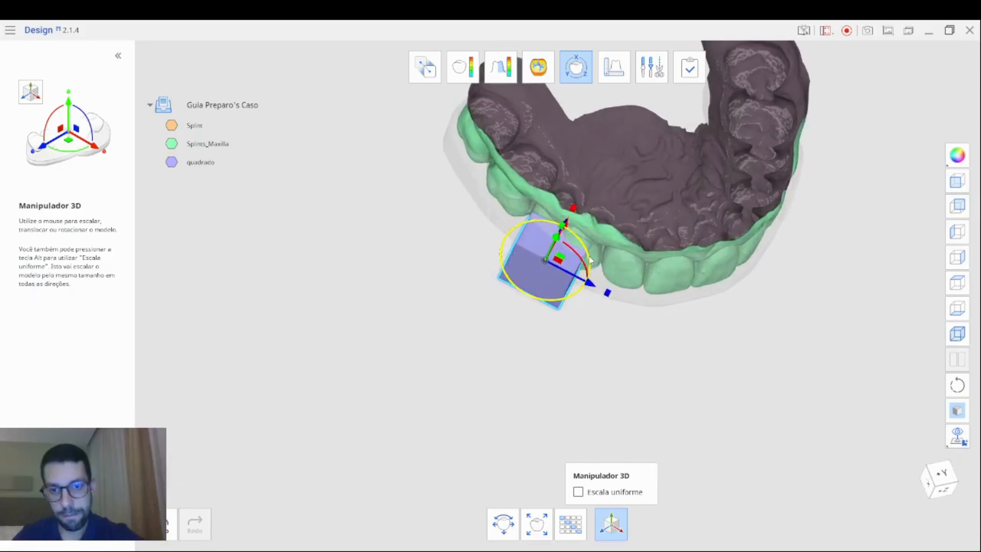
{"action": "left_click_drag", "start_coordinate": [589, 258], "coordinate": [535, 241]}
{"action": "right_click_drag", "start_coordinate": [535, 241], "coordinate": [319, 251]}
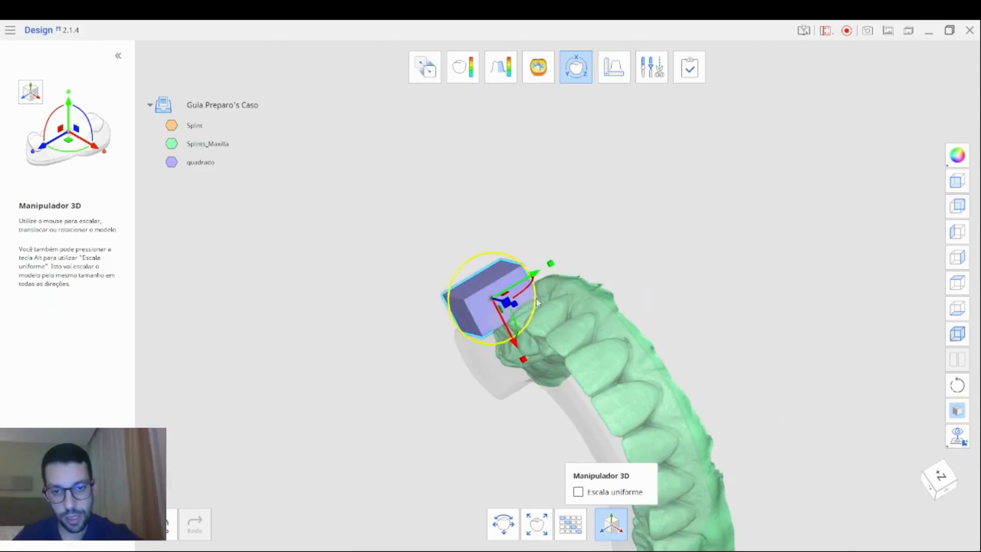
{"action": "scroll", "coordinate": [478, 358], "scroll_direction": "up", "scroll_amount": 5}
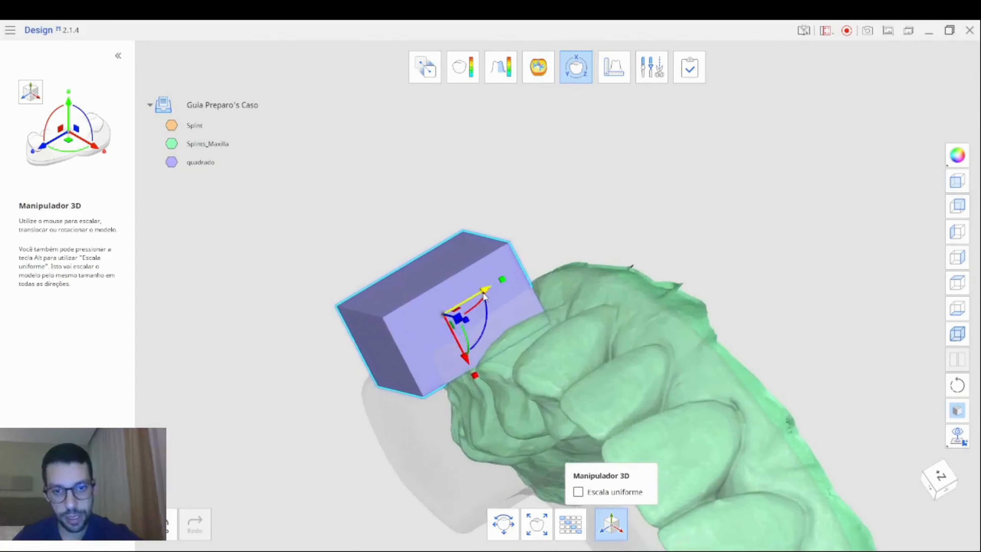
{"action": "left_click_drag", "start_coordinate": [485, 290], "coordinate": [628, 284]}
{"action": "right_click_drag", "start_coordinate": [628, 285], "coordinate": [525, 297]}
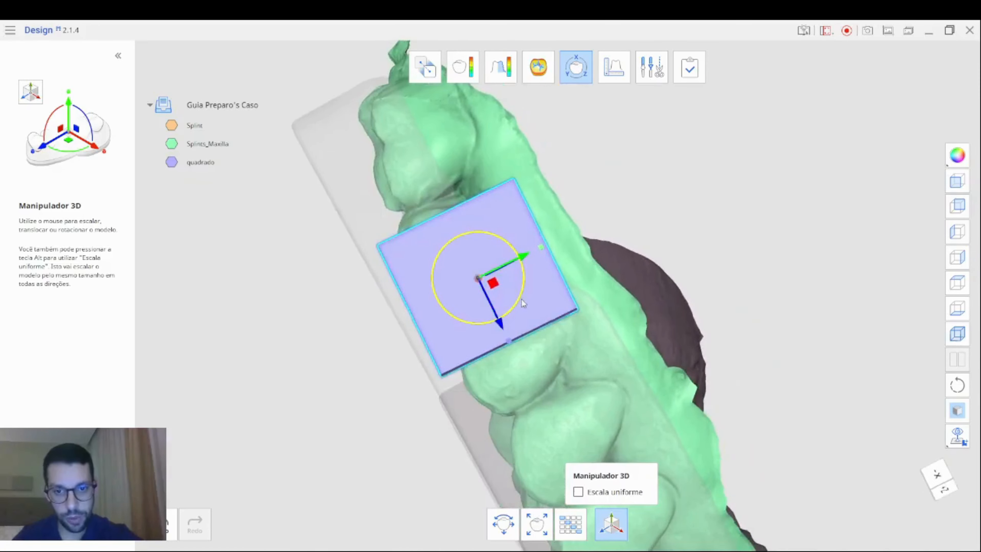
- Thin the block along the Z axis and push it through the splint wall between the right first molar and second premolar
{"action": "left_click_drag", "start_coordinate": [522, 299], "coordinate": [506, 267]}
{"action": "left_click_drag", "start_coordinate": [509, 343], "coordinate": [518, 375]}
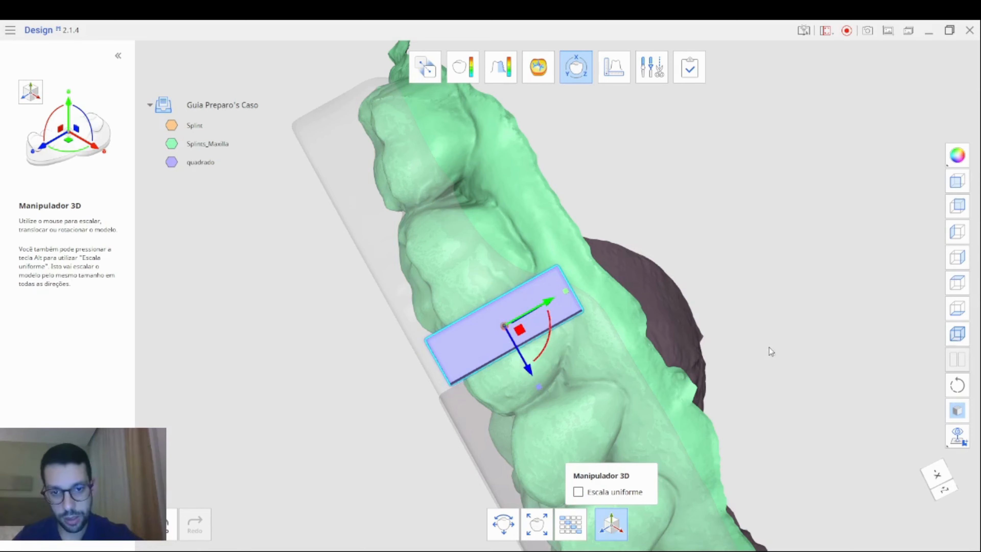
{"action": "right_click_drag", "start_coordinate": [769, 348], "coordinate": [459, 317]}
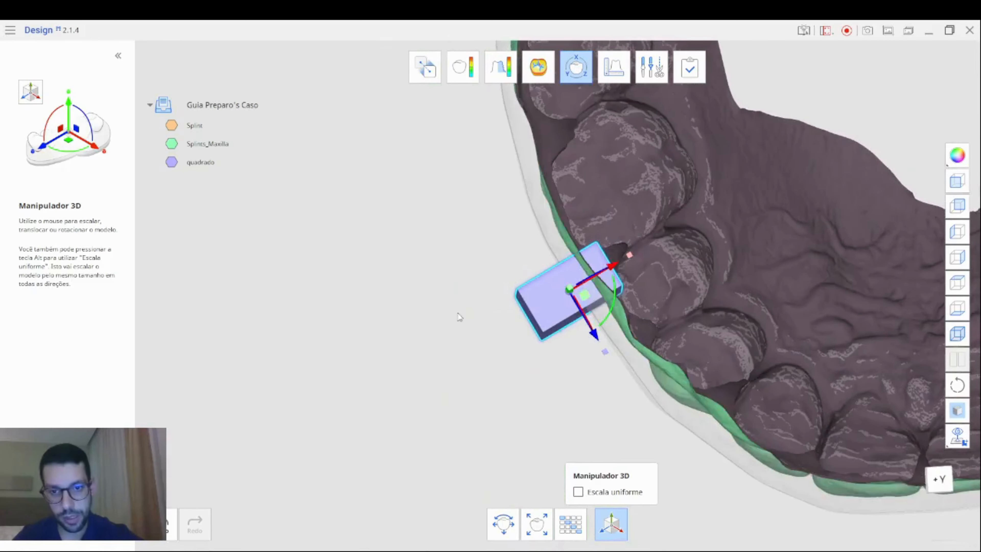
{"action": "left_click_drag", "start_coordinate": [607, 275], "coordinate": [618, 270]}
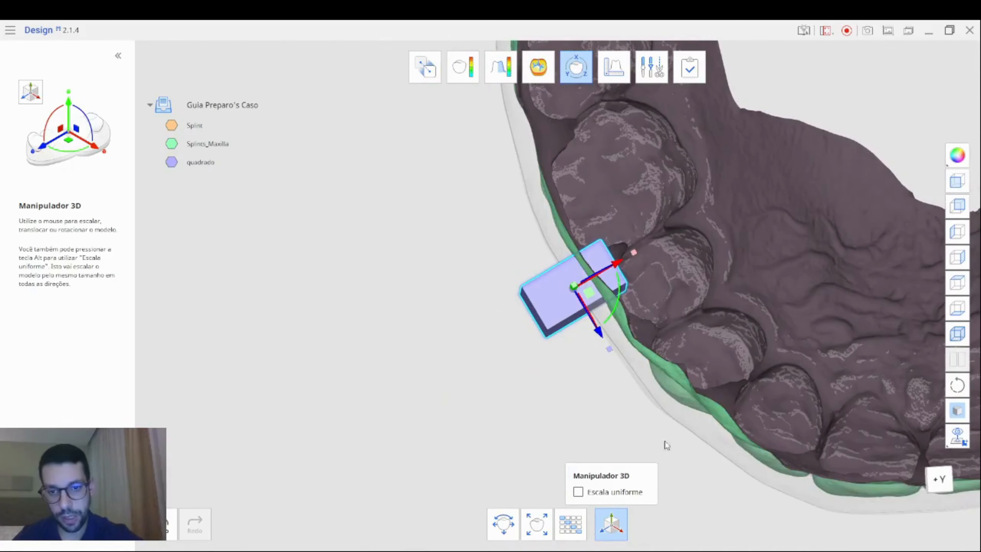
{"action": "right_click_drag", "start_coordinate": [667, 446], "coordinate": [790, 64]}
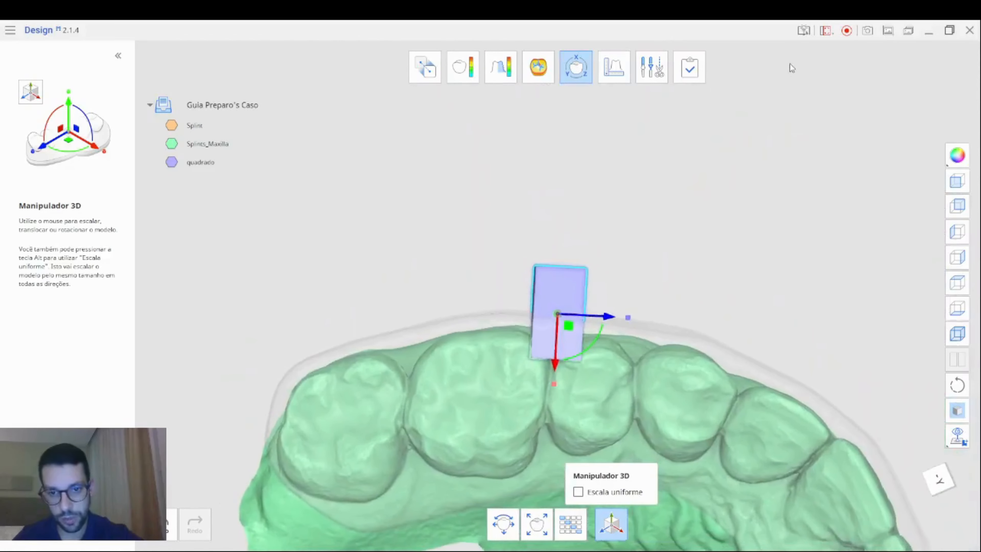
{"action": "left_click_drag", "start_coordinate": [553, 365], "coordinate": [554, 369]}
- Shorten the block slightly along its Y axis and thin it further along Z into a narrow bar
{"action": "right_click_drag", "start_coordinate": [683, 251], "coordinate": [680, 232]}
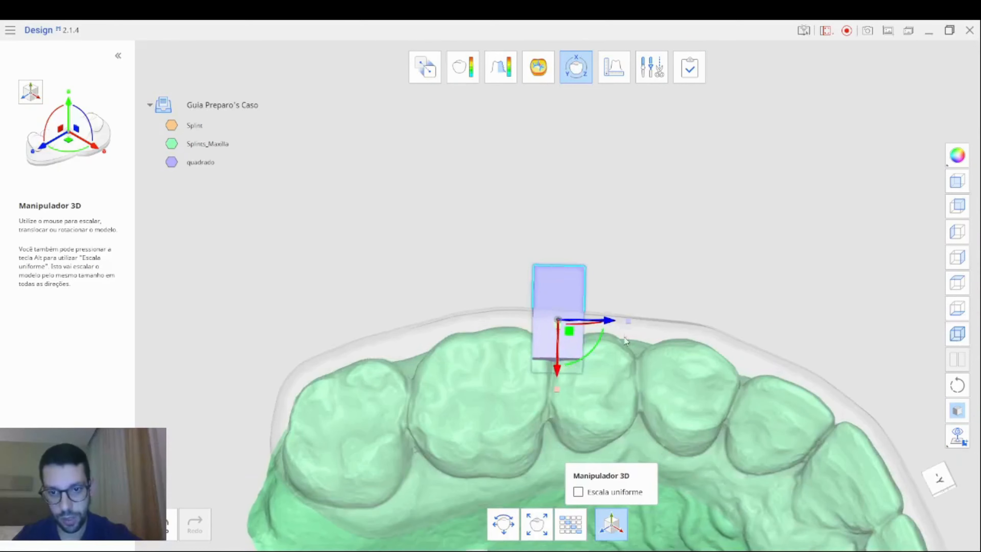
{"action": "right_click_drag", "start_coordinate": [657, 328], "coordinate": [570, 433]}
{"action": "mouse_move", "coordinate": [592, 255]}
{"action": "left_mouse_down"}
{"action": "mouse_move", "coordinate": [586, 268]}
{"action": "mouse_move", "coordinate": [595, 260]}
{"action": "left_mouse_up"}
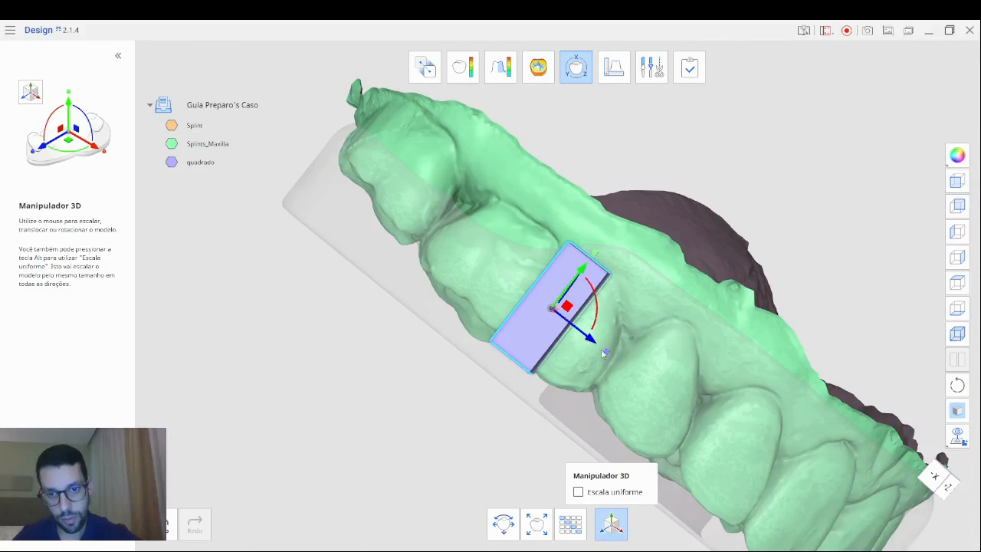
{"action": "mouse_move", "coordinate": [605, 352]}
{"action": "left_mouse_down"}
{"action": "mouse_move", "coordinate": [587, 340]}
{"action": "mouse_move", "coordinate": [594, 341]}
{"action": "left_mouse_up"}
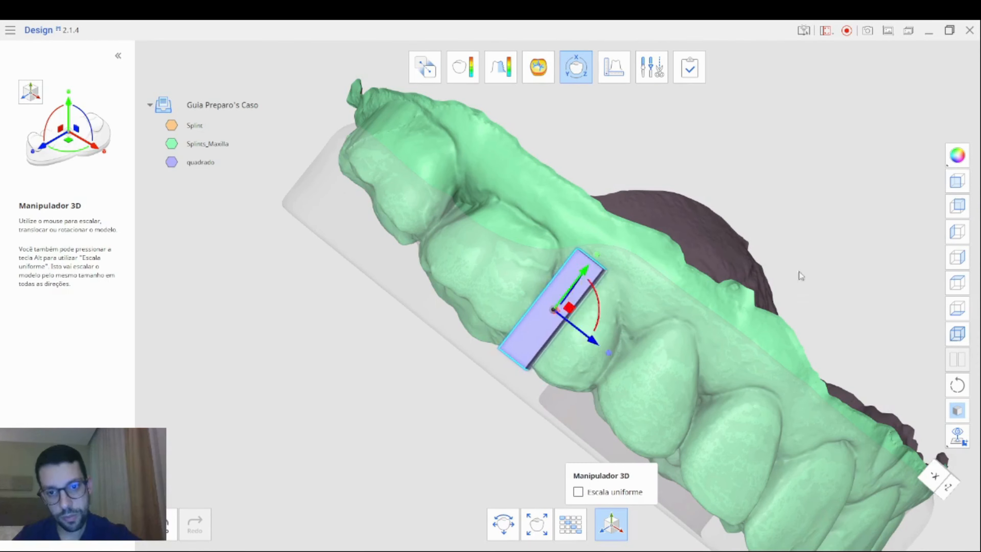
- Nudge the quadrado bar slightly along its X and Z axes at the molar-premolar embrasure and finish the transformation
{"action": "right_click_drag", "start_coordinate": [799, 272], "coordinate": [381, 429]}
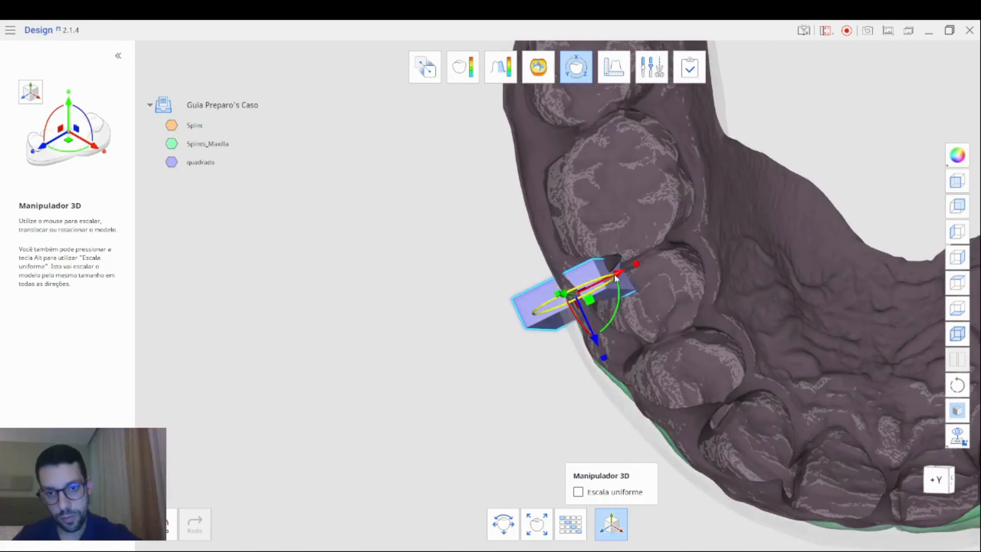
{"action": "left_click_drag", "start_coordinate": [619, 274], "coordinate": [621, 273]}
{"action": "left_click_drag", "start_coordinate": [599, 343], "coordinate": [598, 340]}
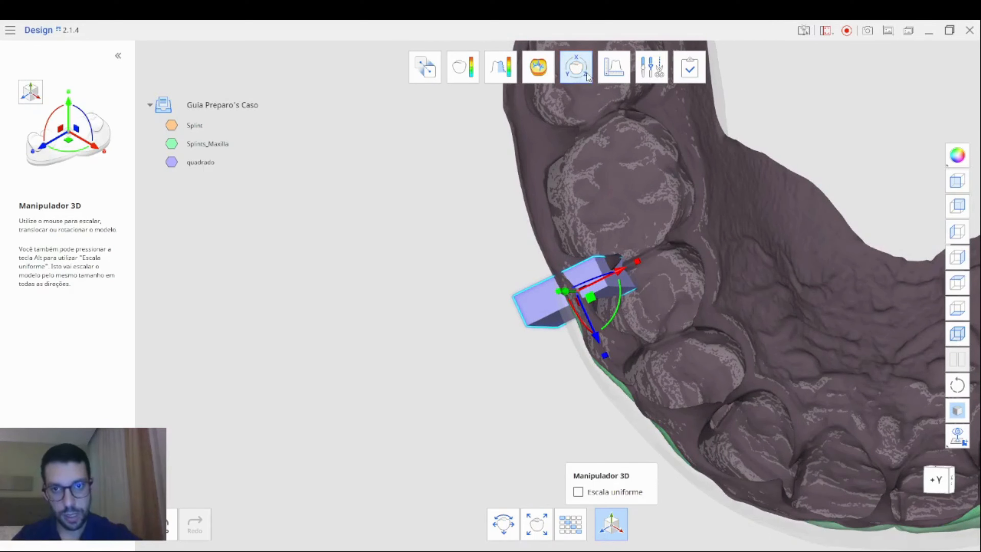
{"action": "left_click", "coordinate": [576, 75]}
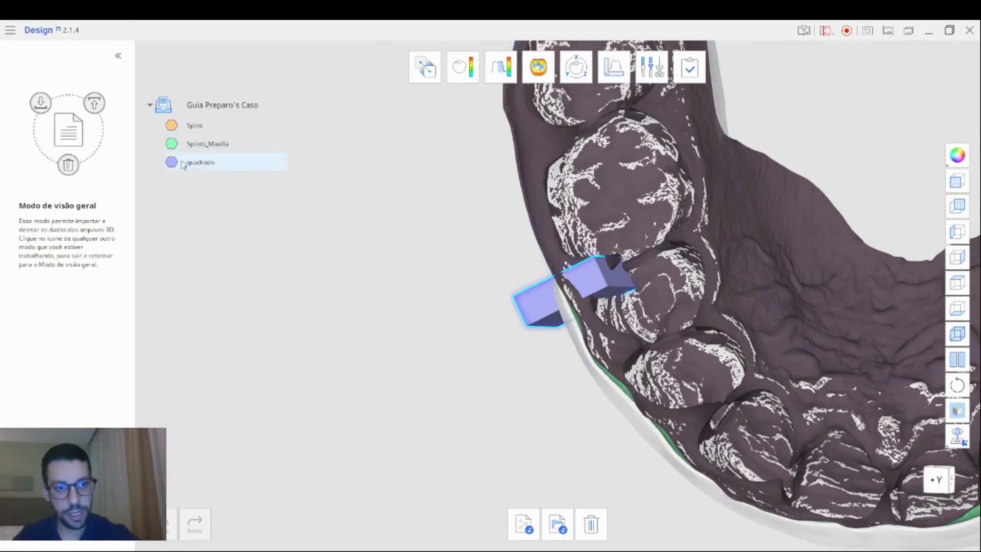
- Duplicate the quadrado block and name the copy quadrado2
{"action": "left_click", "coordinate": [172, 166]}
{"action": "key", "text": "ctrl+d"}
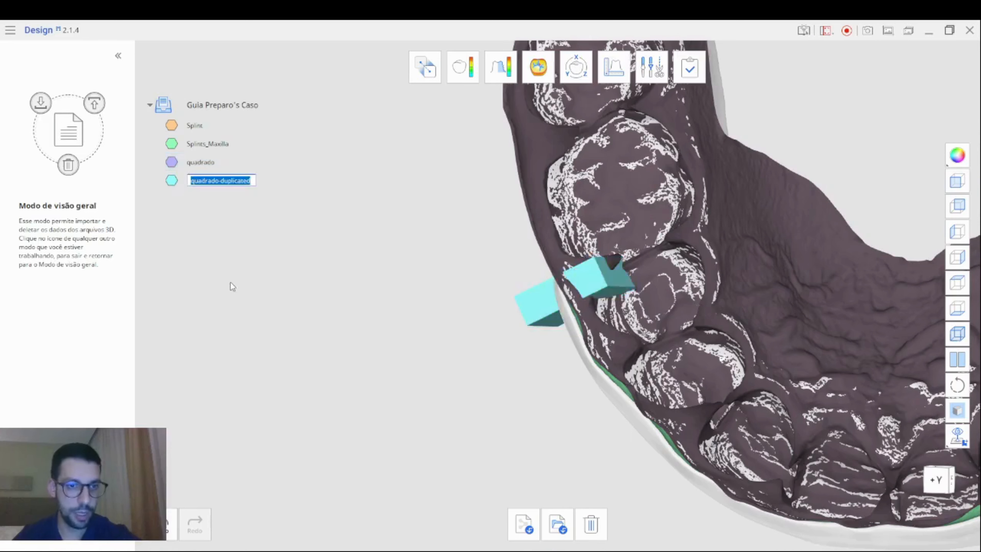
{"action": "left_click_drag", "start_coordinate": [219, 181], "coordinate": [269, 186]}
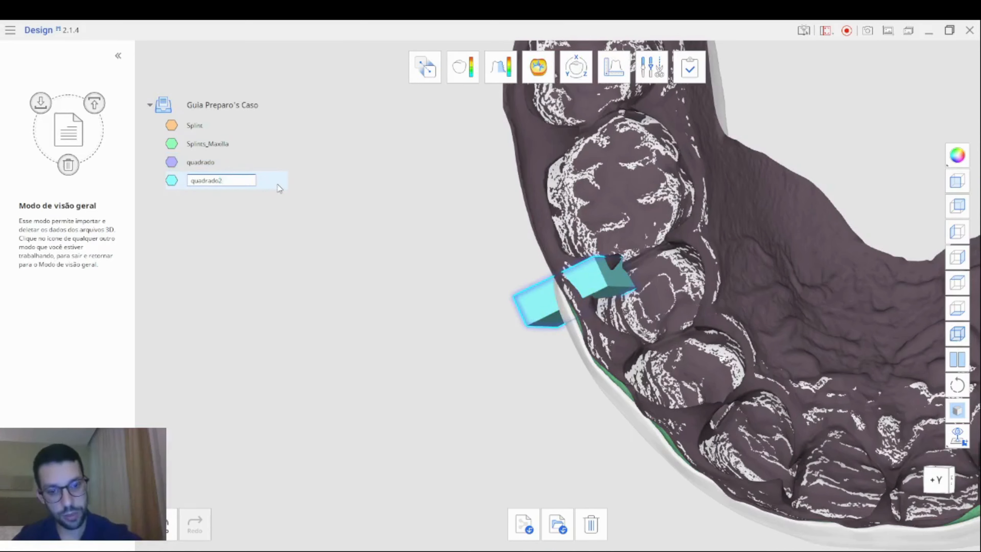
{"action": "key", "text": "Return"}
- Make the Splint nearly transparent and move quadrado2 forward along its Z axis, placing it beside quadrado over the right second premolar
{"action": "left_click", "coordinate": [576, 67]}
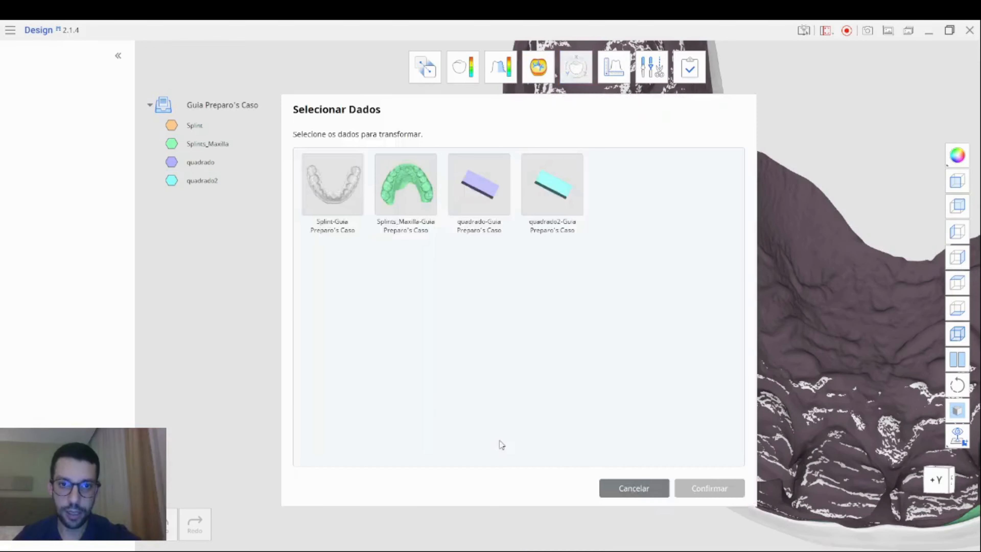
{"action": "left_click", "coordinate": [553, 184]}
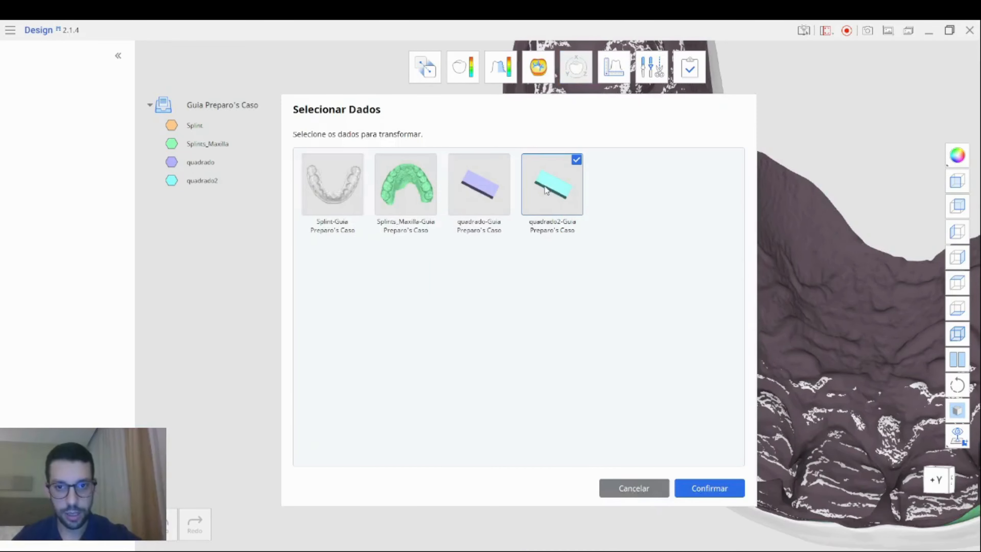
{"action": "left_click", "coordinate": [709, 488]}
{"action": "left_click_drag", "start_coordinate": [597, 346], "coordinate": [616, 382]}
{"action": "mouse_move", "coordinate": [219, 130]}
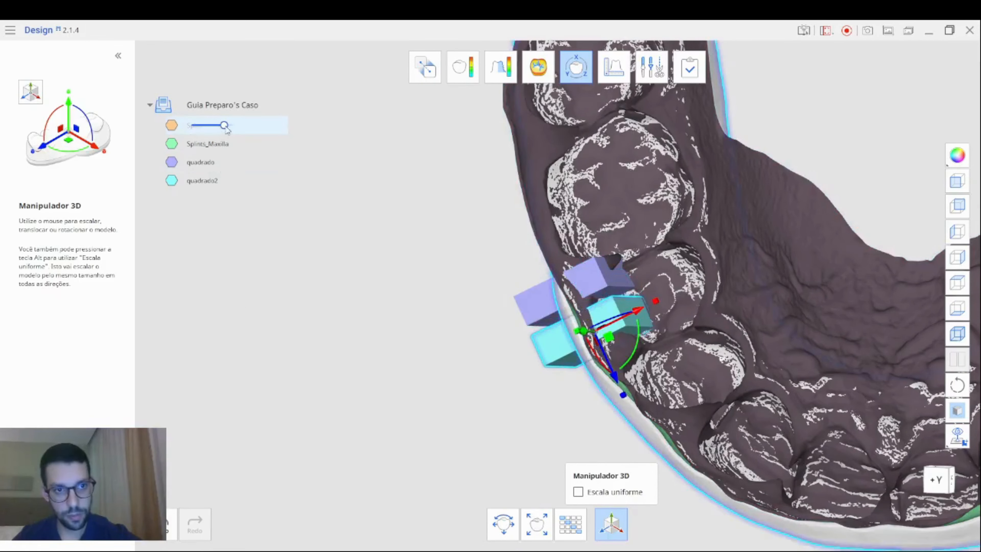
{"action": "left_click_drag", "start_coordinate": [225, 127], "coordinate": [195, 134]}
{"action": "right_click_drag", "start_coordinate": [580, 185], "coordinate": [812, 221]}
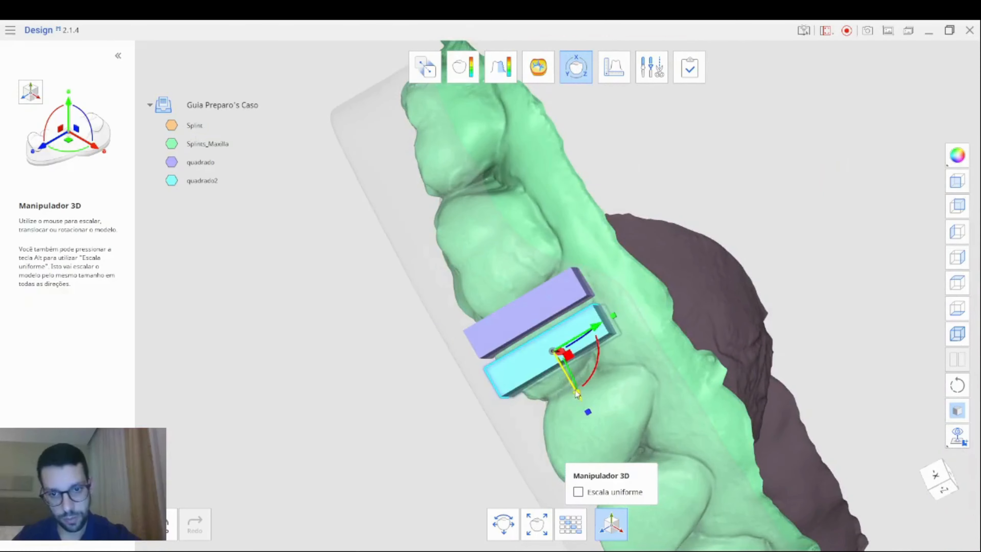
{"action": "mouse_move", "coordinate": [575, 390]}
{"action": "left_mouse_down"}
{"action": "mouse_move", "coordinate": [587, 412]}
{"action": "mouse_move", "coordinate": [579, 397]}
{"action": "left_mouse_up"}
- Widen quadrado2 along its Z axis and shift it forward so it spans the vestibular face of the right second premolar
{"action": "right_click_drag", "start_coordinate": [485, 429], "coordinate": [626, 278]}
{"action": "right_click_drag", "start_coordinate": [644, 390], "coordinate": [459, 490]}
{"action": "right_click_drag", "start_coordinate": [586, 388], "coordinate": [570, 378]}
{"action": "left_click_drag", "start_coordinate": [569, 404], "coordinate": [566, 473]}
{"action": "left_click_drag", "start_coordinate": [565, 384], "coordinate": [567, 410]}
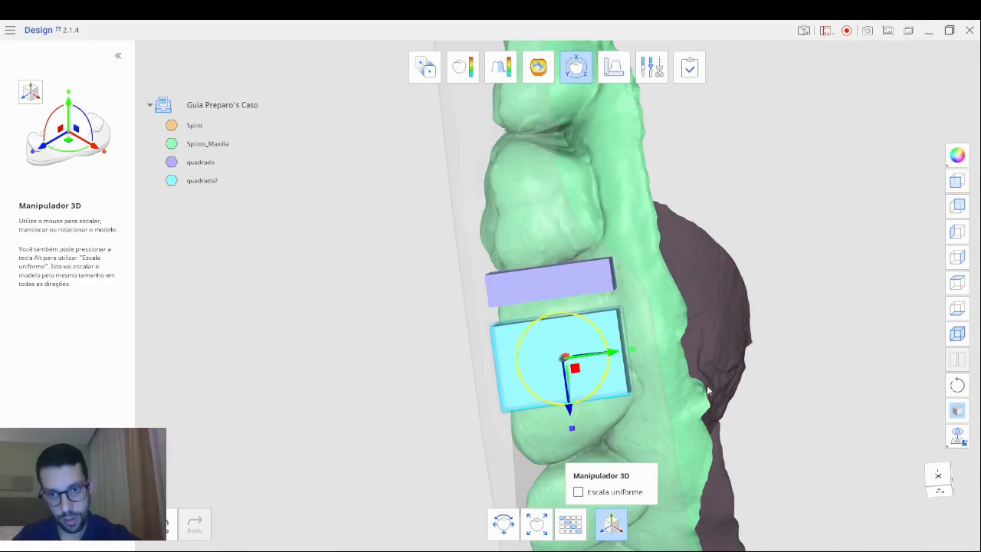
{"action": "right_click_drag", "start_coordinate": [707, 386], "coordinate": [684, 338]}
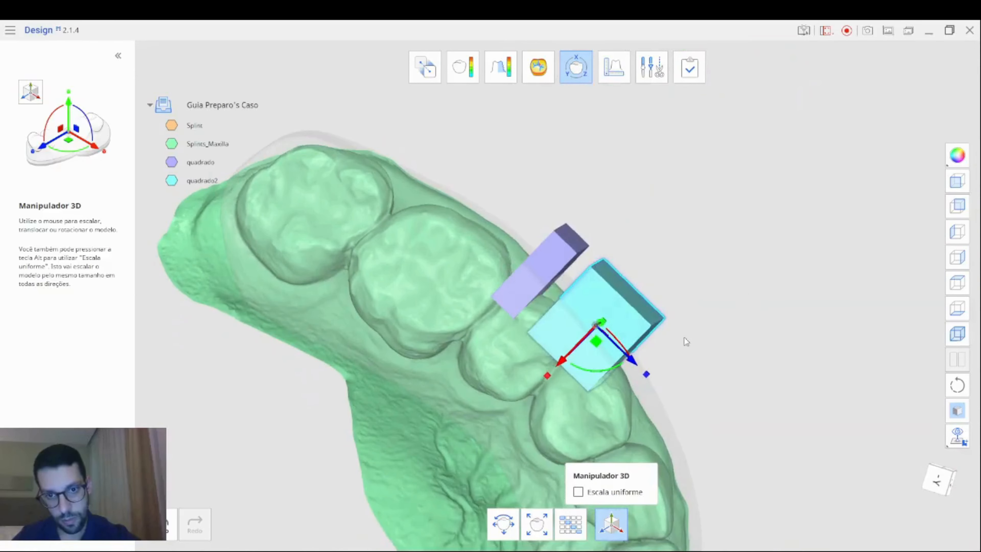
- Reopen quadrado for transformation with the Splint nearly transparent and bring the bar close to quadrado2
{"action": "left_click", "coordinate": [576, 66]}
{"action": "left_click", "coordinate": [575, 66]}
{"action": "left_click", "coordinate": [500, 196]}
{"action": "key", "text": "Return"}
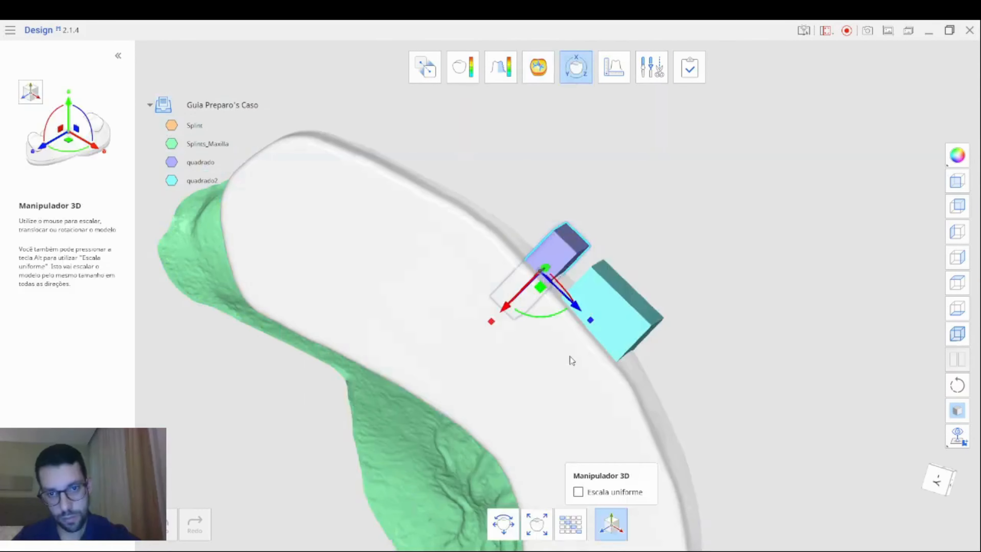
{"action": "left_click_drag", "start_coordinate": [228, 125], "coordinate": [197, 131]}
{"action": "right_click_drag", "start_coordinate": [548, 286], "coordinate": [522, 363]}
{"action": "right_click_drag", "start_coordinate": [378, 437], "coordinate": [649, 95]}
{"action": "left_click", "coordinate": [572, 72]}
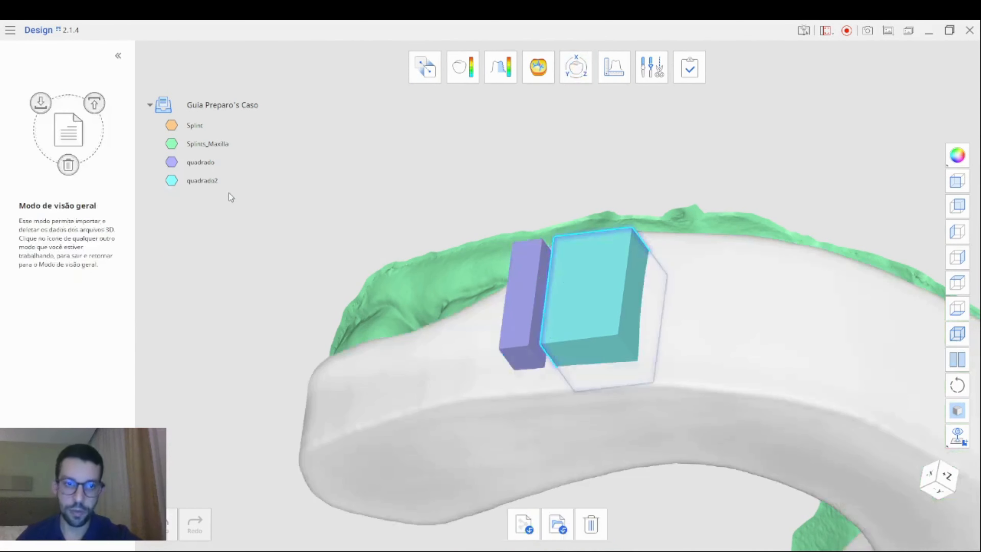
- Duplicate the quadrado2 block and name the copy quadrado3
{"action": "right_click", "coordinate": [189, 180]}
{"action": "left_click", "coordinate": [227, 301]}
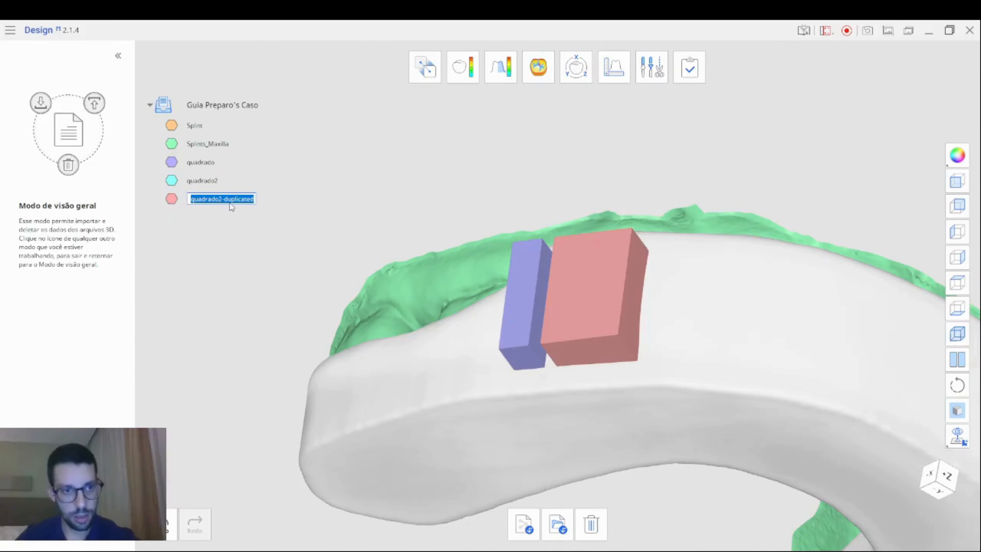
{"action": "left_click_drag", "start_coordinate": [219, 200], "coordinate": [291, 208]}
{"action": "type", "text": "3"}
{"action": "key", "text": "Return"}
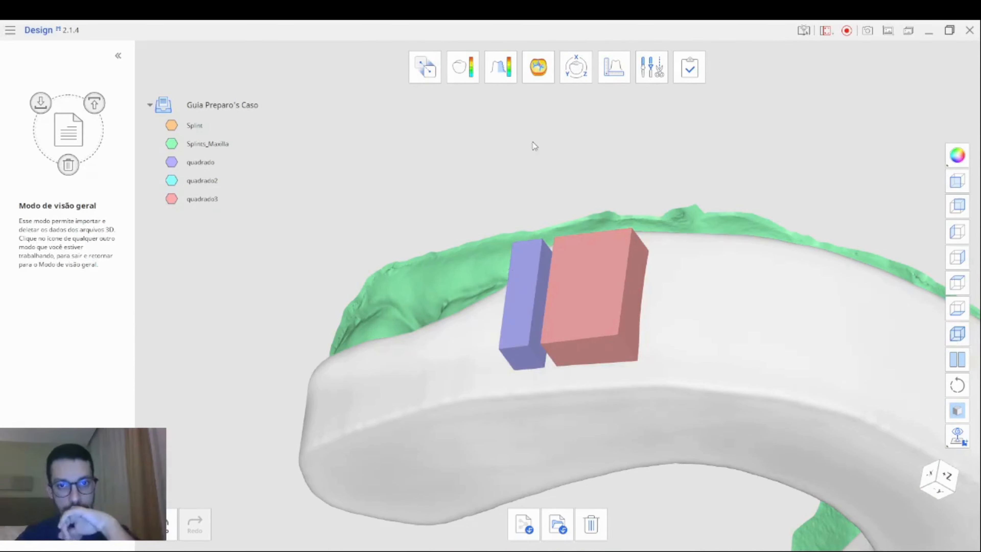
- Make the Splint nearly transparent, then move quadrado3 along Z past quadrado2 and rotate it about Y to follow the arch
{"action": "left_click_drag", "start_coordinate": [228, 125], "coordinate": [197, 125]}
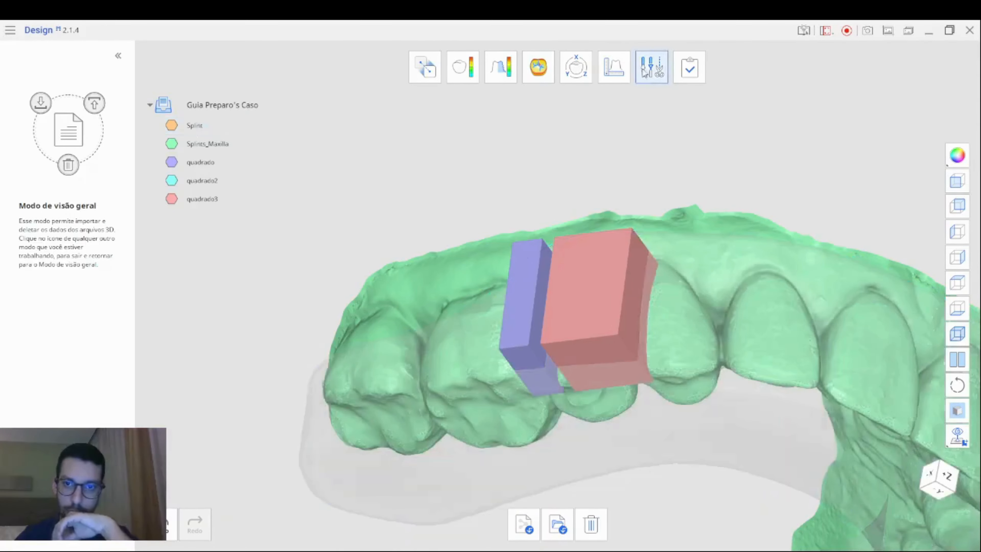
{"action": "left_click", "coordinate": [575, 67]}
{"action": "left_click", "coordinate": [626, 184]}
{"action": "left_click", "coordinate": [699, 487]}
{"action": "left_click_drag", "start_coordinate": [654, 306], "coordinate": [745, 308]}
{"action": "right_click_drag", "start_coordinate": [631, 396], "coordinate": [719, 231]}
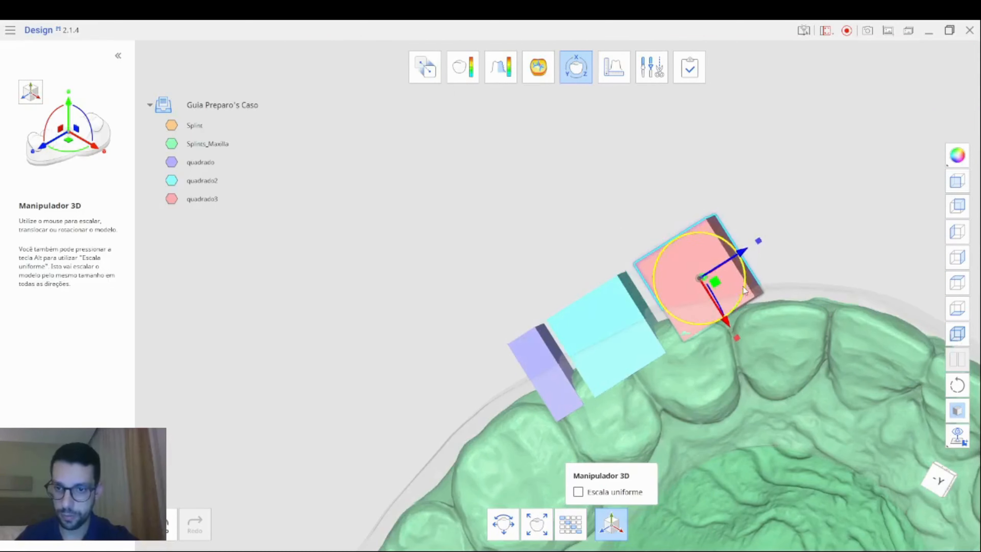
{"action": "left_click_drag", "start_coordinate": [744, 286], "coordinate": [718, 344]}
- Seat quadrado3 in the splint wall over the right first premolar and finish the transformation
{"action": "right_click_drag", "start_coordinate": [746, 282], "coordinate": [685, 335]}
{"action": "left_click_drag", "start_coordinate": [589, 304], "coordinate": [618, 322]}
{"action": "right_click_drag", "start_coordinate": [619, 323], "coordinate": [757, 311]}
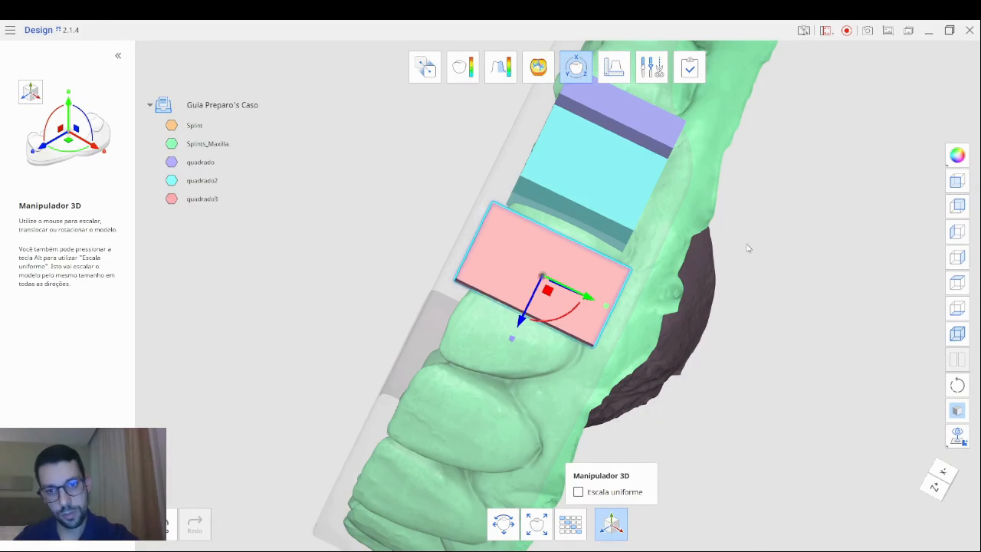
{"action": "left_click", "coordinate": [591, 71]}
- Start a Boolean cut and assign the Splint as body A
{"action": "mouse_move", "coordinate": [536, 373]}
{"action": "right_mouse_down"}
{"action": "mouse_move", "coordinate": [564, 117]}
{"action": "mouse_move", "coordinate": [550, 330]}
{"action": "mouse_move", "coordinate": [530, 381]}
{"action": "right_mouse_up"}
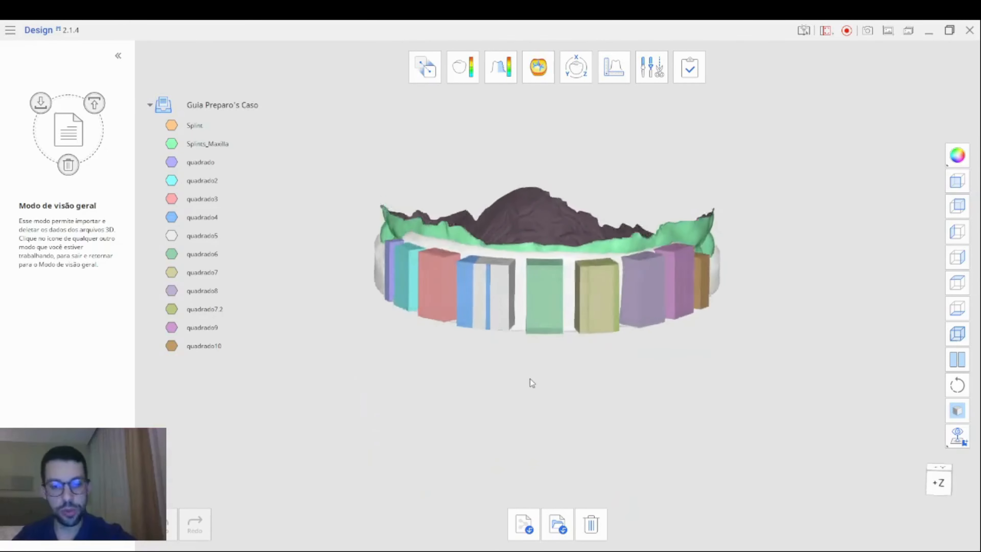
{"action": "right_click_drag", "start_coordinate": [829, 257], "coordinate": [622, 279]}
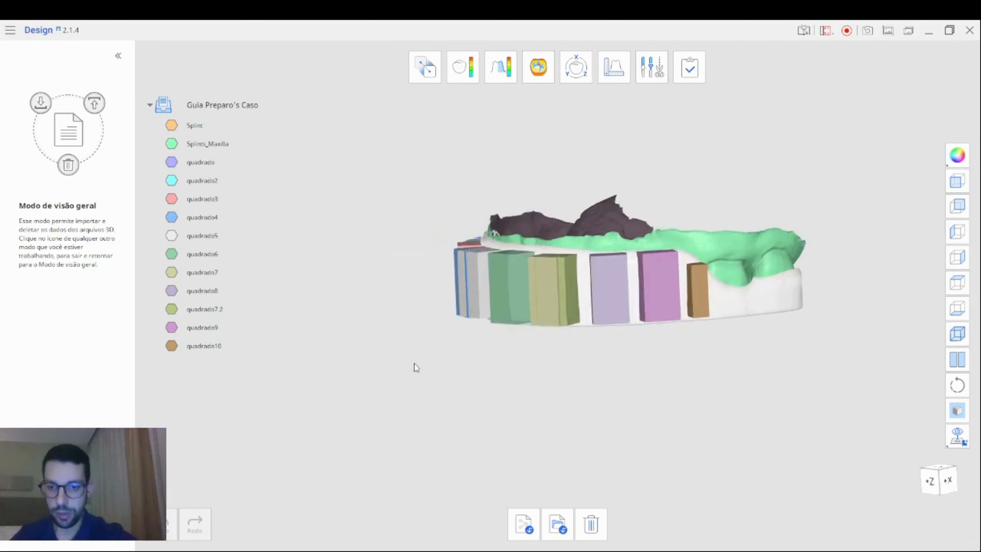
{"action": "right_click_drag", "start_coordinate": [415, 364], "coordinate": [760, 258]}
{"action": "right_click_drag", "start_coordinate": [726, 314], "coordinate": [515, 359]}
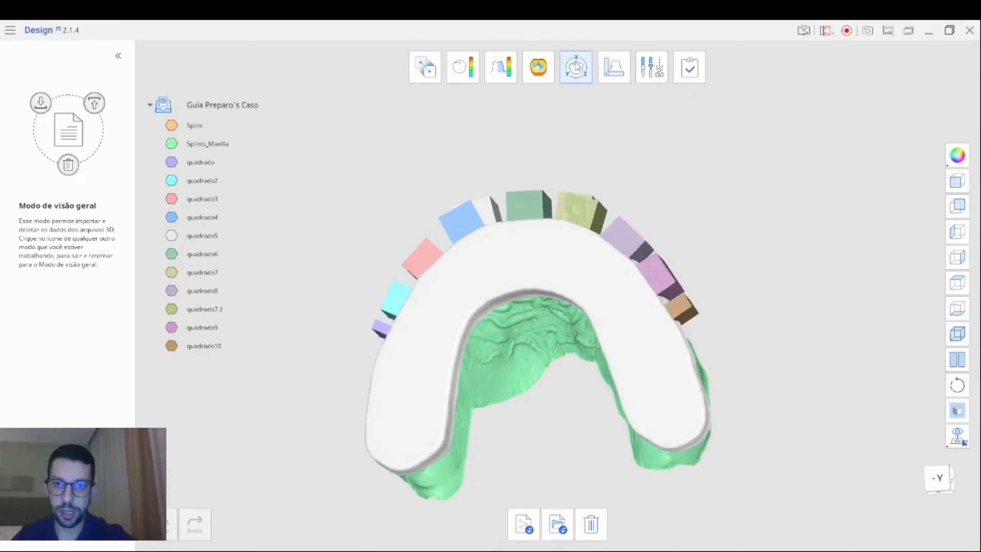
{"action": "left_click", "coordinate": [659, 68]}
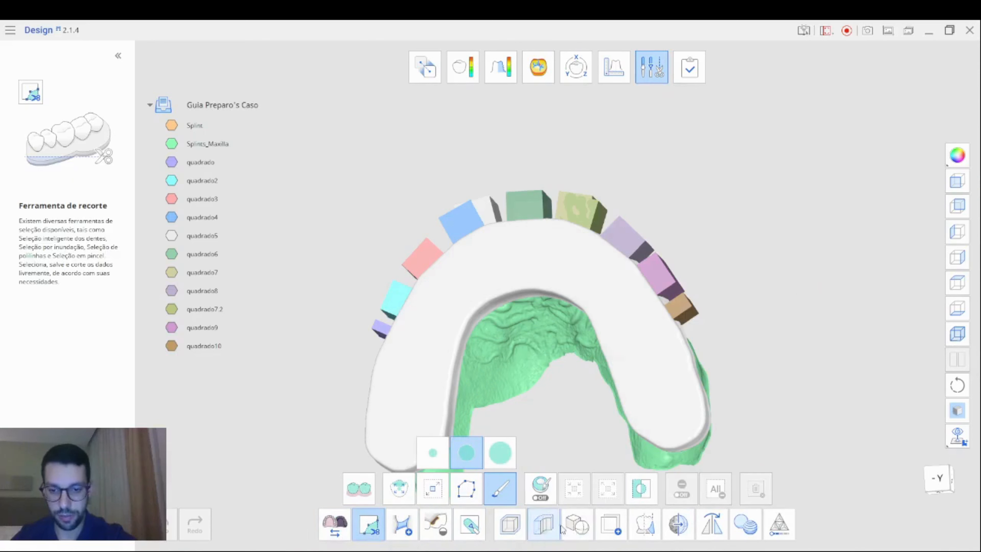
{"action": "left_click", "coordinate": [577, 524]}
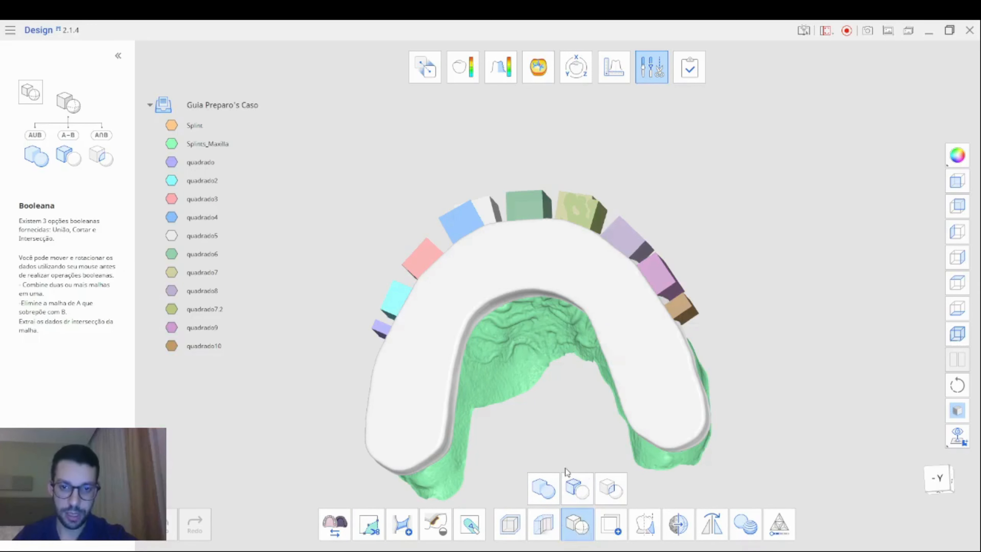
{"action": "middle_click_drag", "start_coordinate": [537, 395], "coordinate": [506, 317]}
{"action": "right_click_drag", "start_coordinate": [718, 307], "coordinate": [744, 365]}
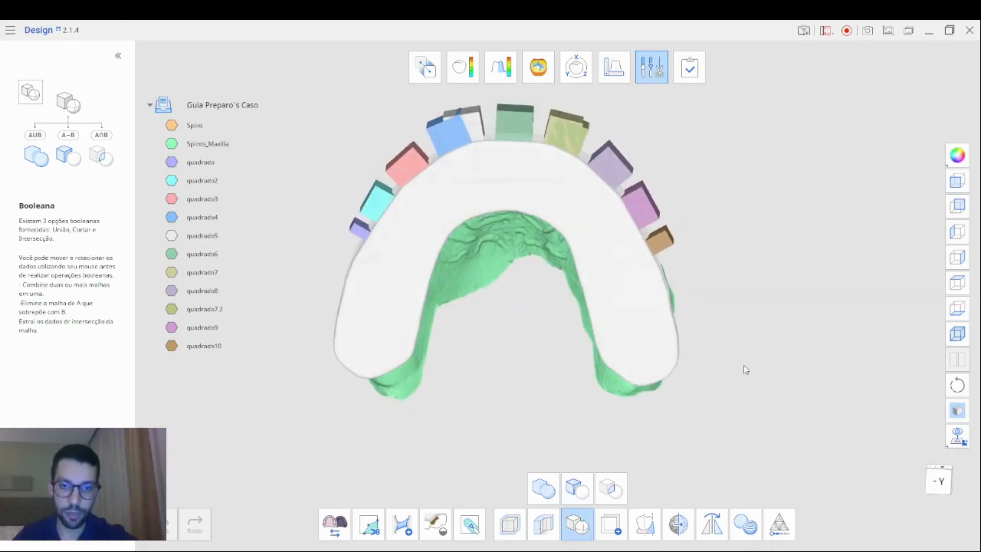
{"action": "middle_click_drag", "start_coordinate": [744, 365], "coordinate": [761, 399]}
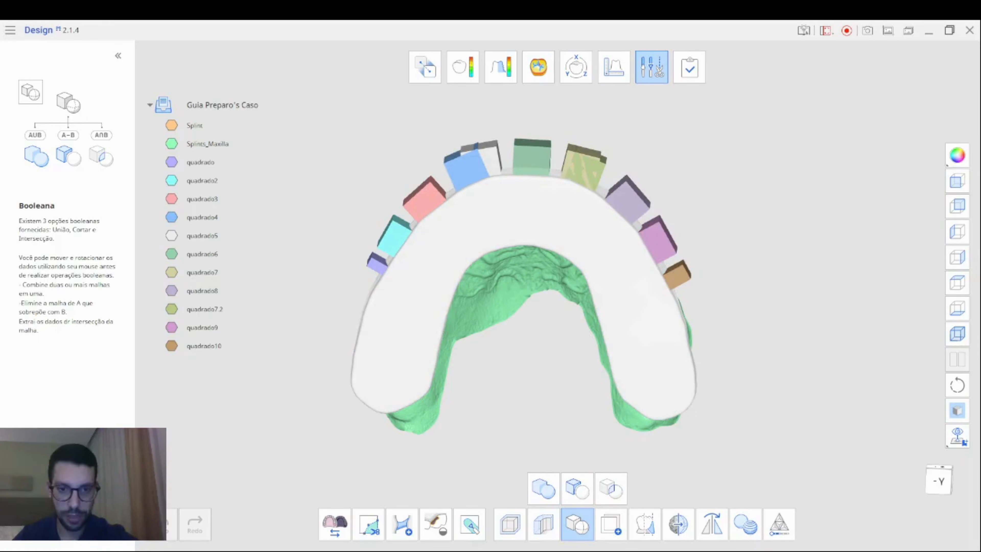
{"action": "left_click", "coordinate": [578, 494]}
{"action": "left_click_drag", "start_coordinate": [347, 185], "coordinate": [374, 401]}
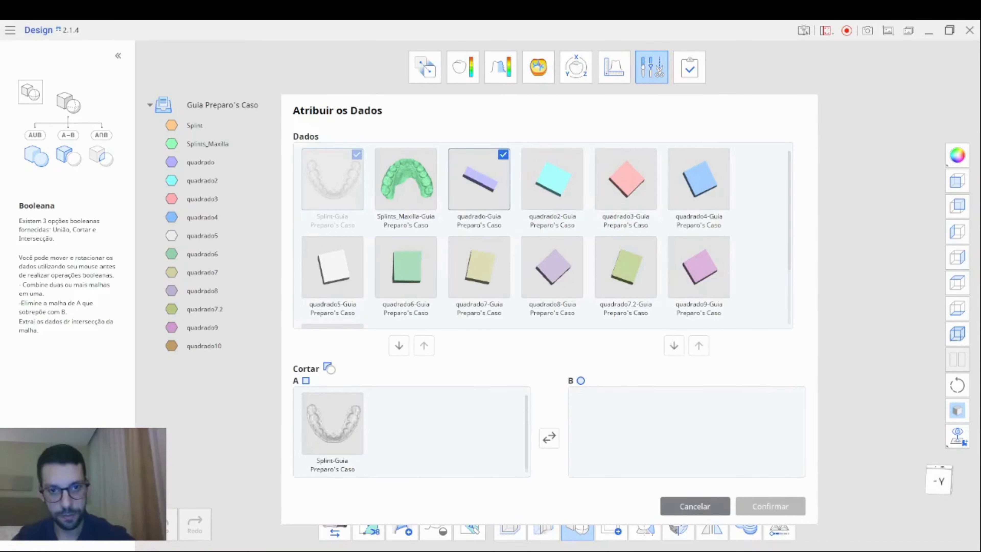
- Assign all quadrado blocks, including quadrado7.2 and quadrado10, as group B and save the Boolean cut result as Guia1
{"action": "left_click", "coordinate": [559, 189]}
{"action": "left_click", "coordinate": [629, 185]}
{"action": "left_click", "coordinate": [357, 285]}
{"action": "left_click", "coordinate": [411, 279]}
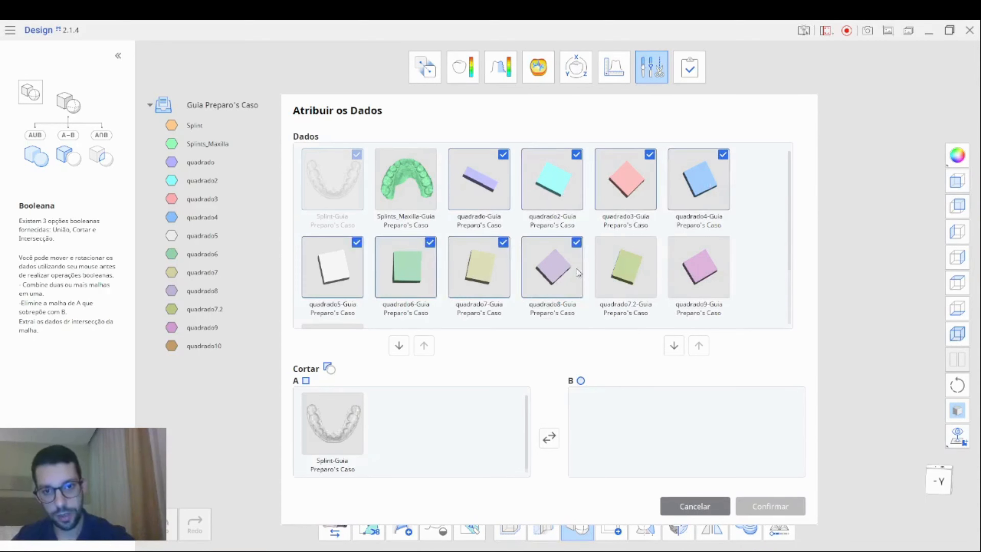
{"action": "left_click", "coordinate": [640, 271]}
{"action": "left_click_drag", "start_coordinate": [789, 257], "coordinate": [793, 324]}
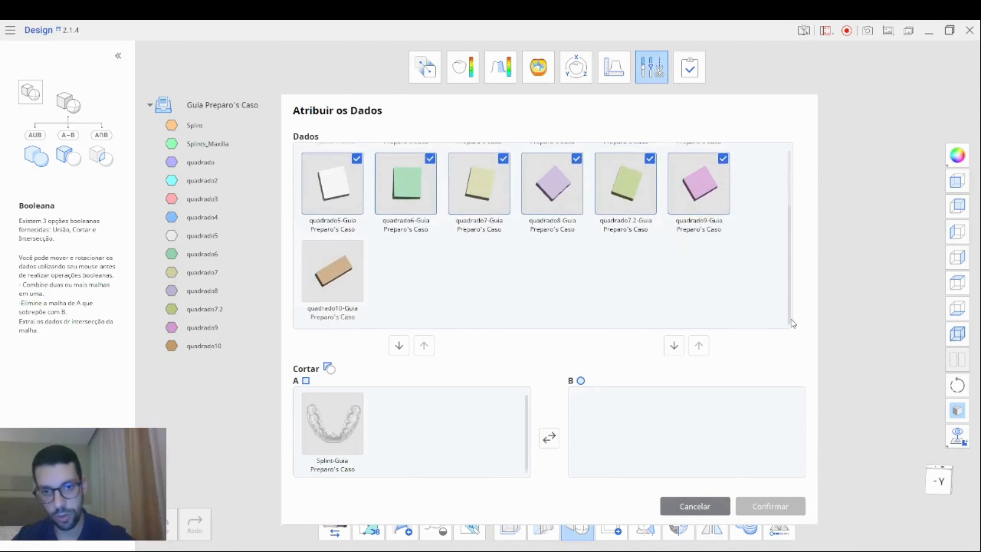
{"action": "left_click_drag", "start_coordinate": [384, 183], "coordinate": [619, 398]}
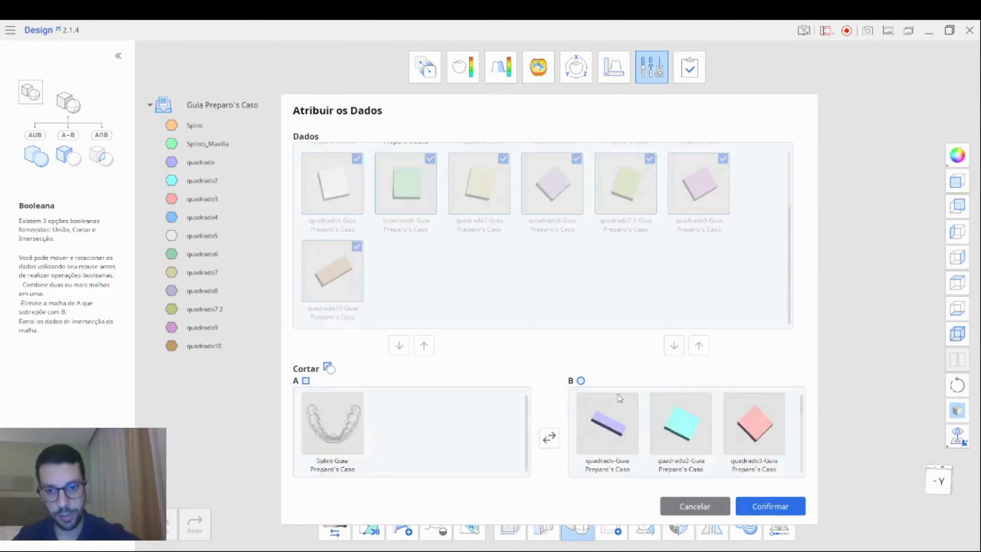
{"action": "left_click", "coordinate": [771, 506]}
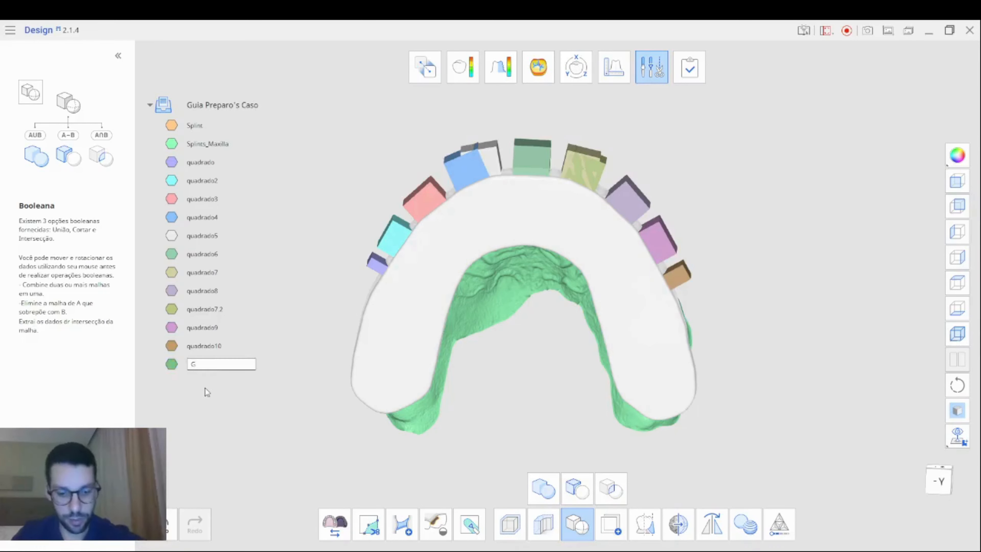
{"action": "key", "text": "Return"}
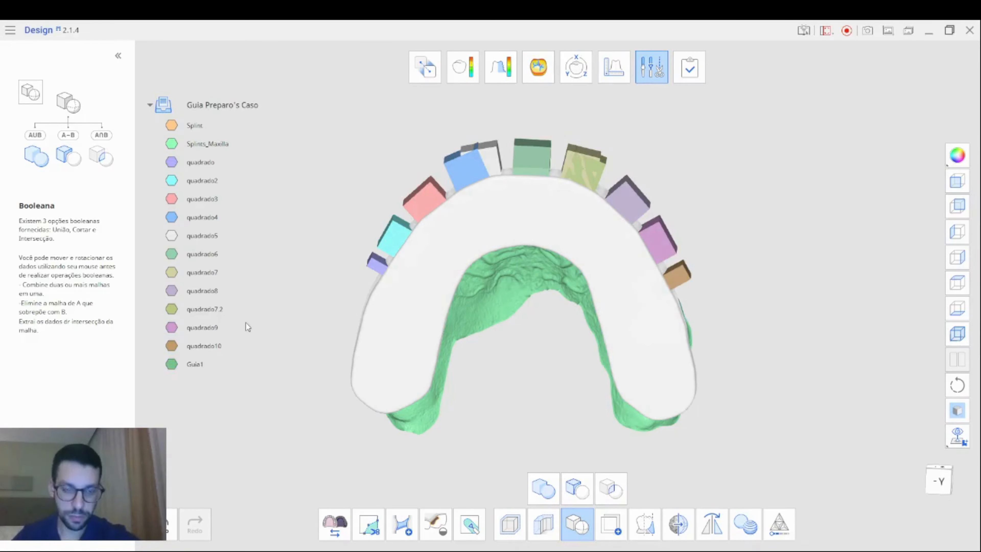
- Hide every model except Guia1 and inspect the windows cut in the guide
{"action": "left_click", "coordinate": [197, 363]}
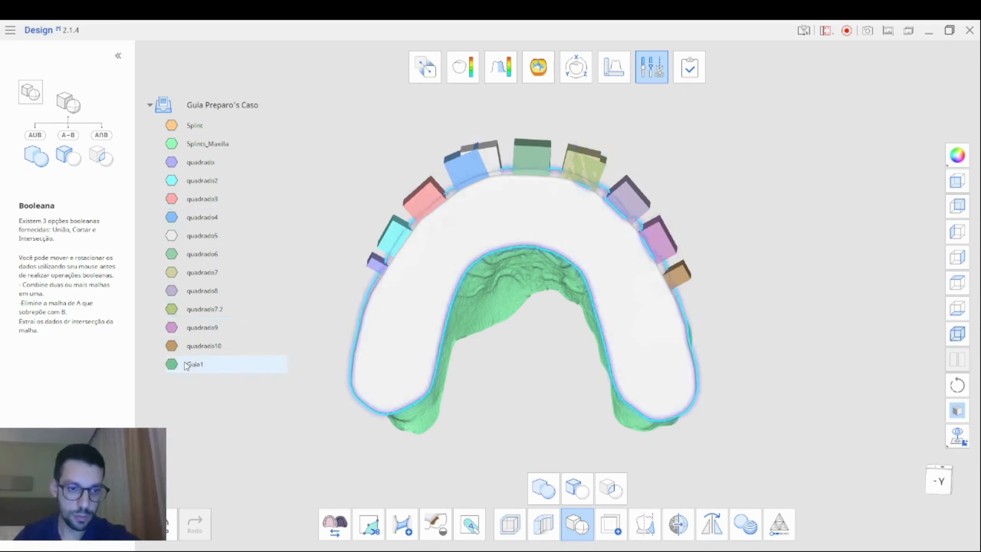
{"action": "double_click", "coordinate": [221, 372]}
{"action": "right_click_drag", "start_coordinate": [549, 293], "coordinate": [525, 509]}
{"action": "right_click_drag", "start_coordinate": [731, 339], "coordinate": [655, 333]}
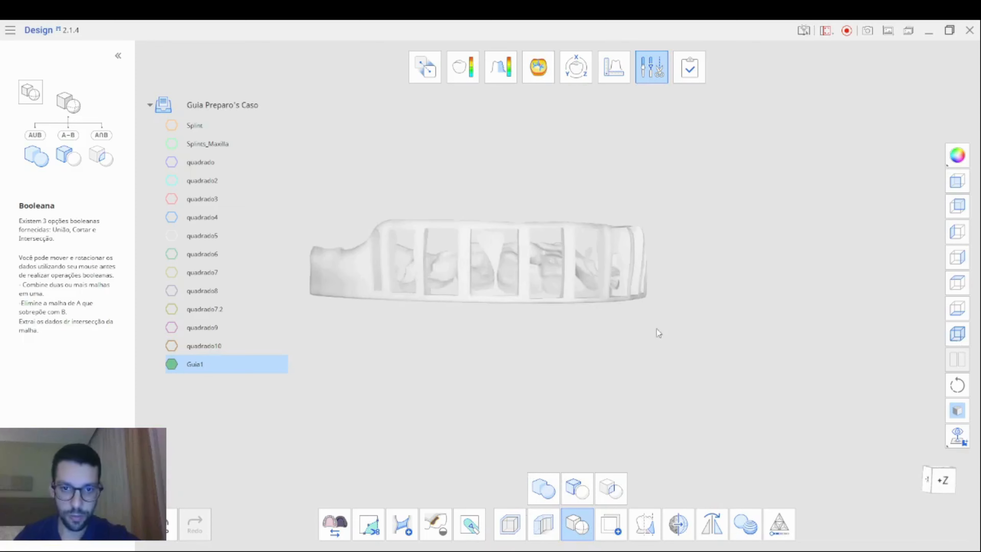
- Show the Splints_Maxilla model together with Guia1 to check the windows against the teeth
{"action": "left_click", "coordinate": [172, 144]}
{"action": "right_click_drag", "start_coordinate": [553, 335], "coordinate": [648, 254]}
{"action": "scroll", "coordinate": [647, 250], "scroll_direction": "up", "scroll_amount": 2}
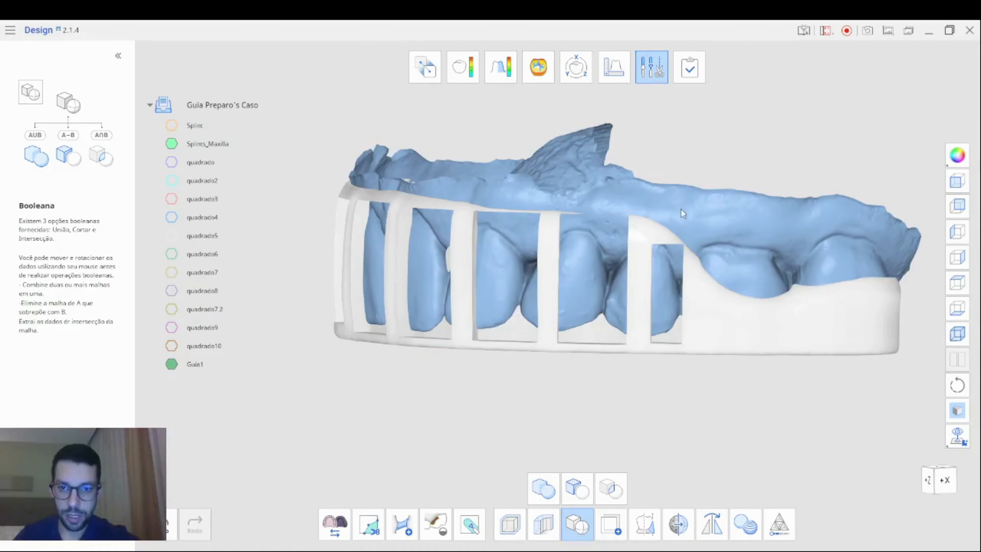
{"action": "left_click_drag", "start_coordinate": [498, 202], "coordinate": [624, 211]}
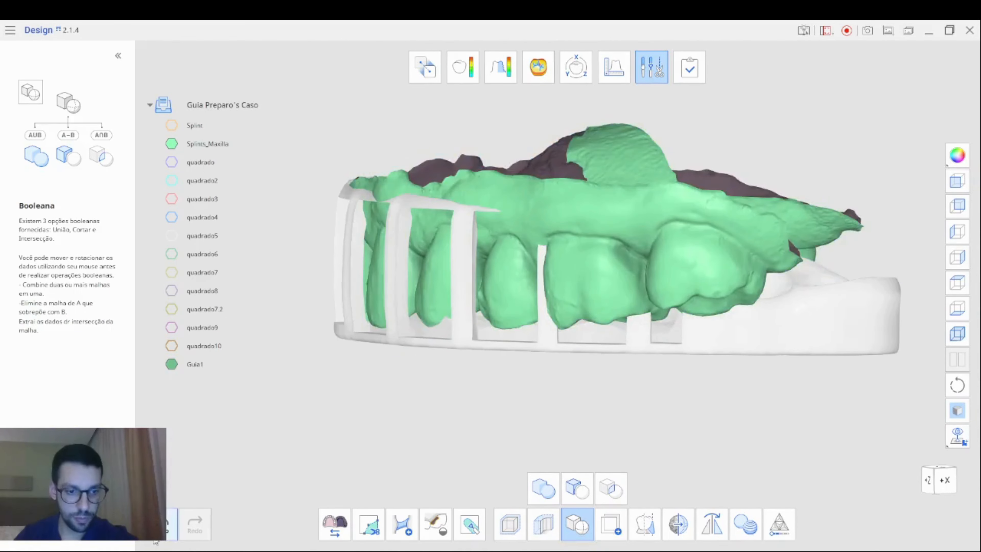
- Examine the Guia1 windows against the maxillary teeth from the front, both sides and the occlusal direction
{"action": "left_click", "coordinate": [157, 531]}
{"action": "right_click_drag", "start_coordinate": [619, 385], "coordinate": [756, 399]}
{"action": "right_click_drag", "start_coordinate": [283, 344], "coordinate": [564, 240]}
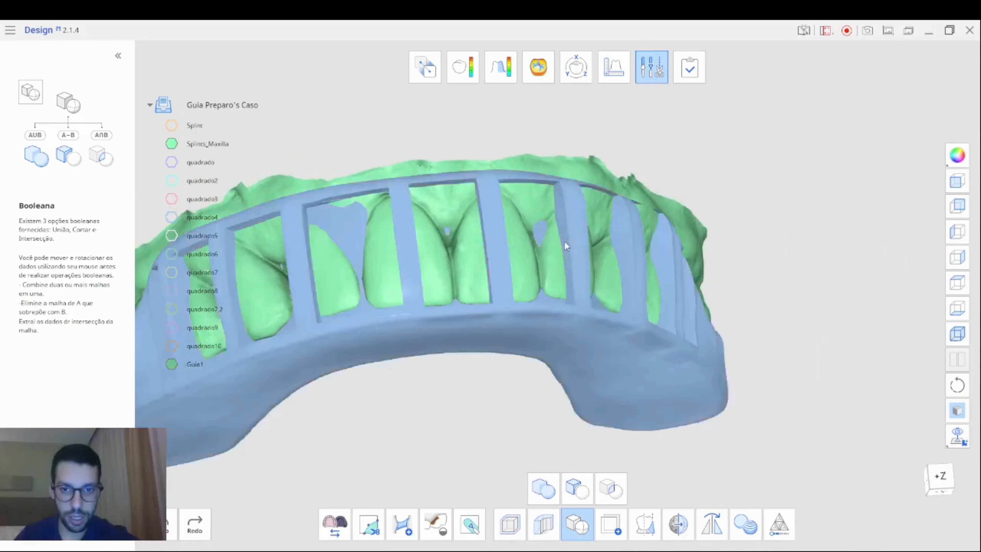
{"action": "right_click_drag", "start_coordinate": [405, 427], "coordinate": [653, 96]}
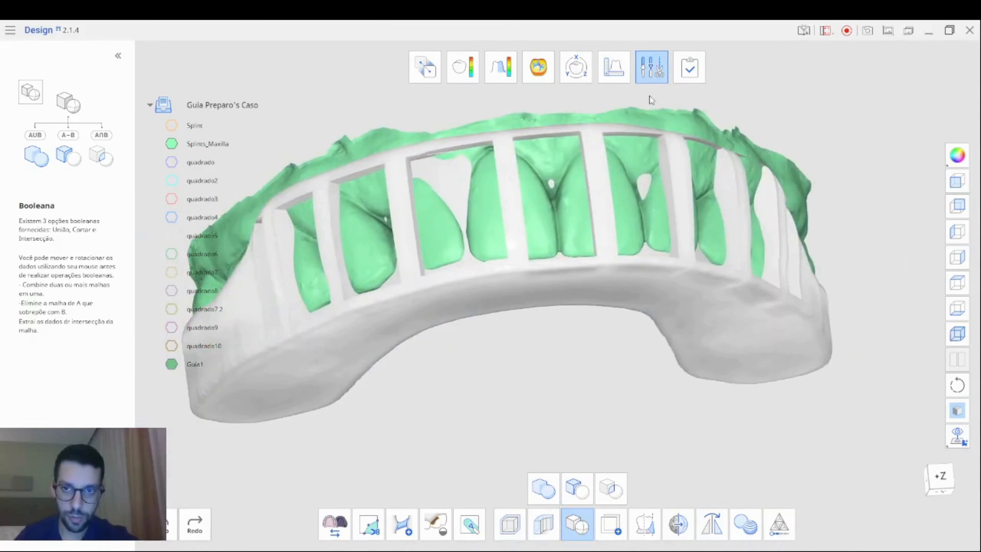
{"action": "left_click", "coordinate": [660, 68]}
{"action": "right_click_drag", "start_coordinate": [635, 325], "coordinate": [559, 334]}
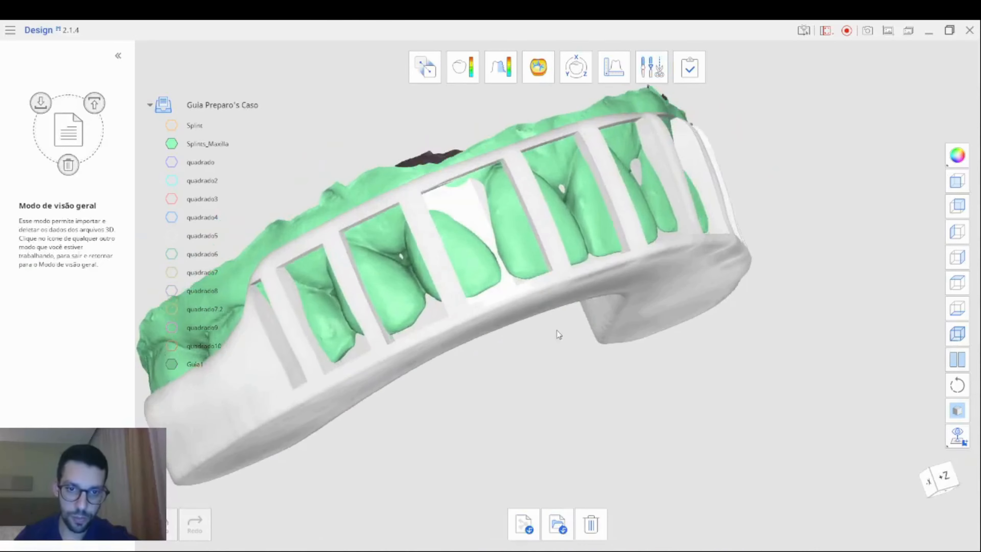
{"action": "right_click_drag", "start_coordinate": [517, 397], "coordinate": [208, 403]}
{"action": "left_click", "coordinate": [190, 367]}
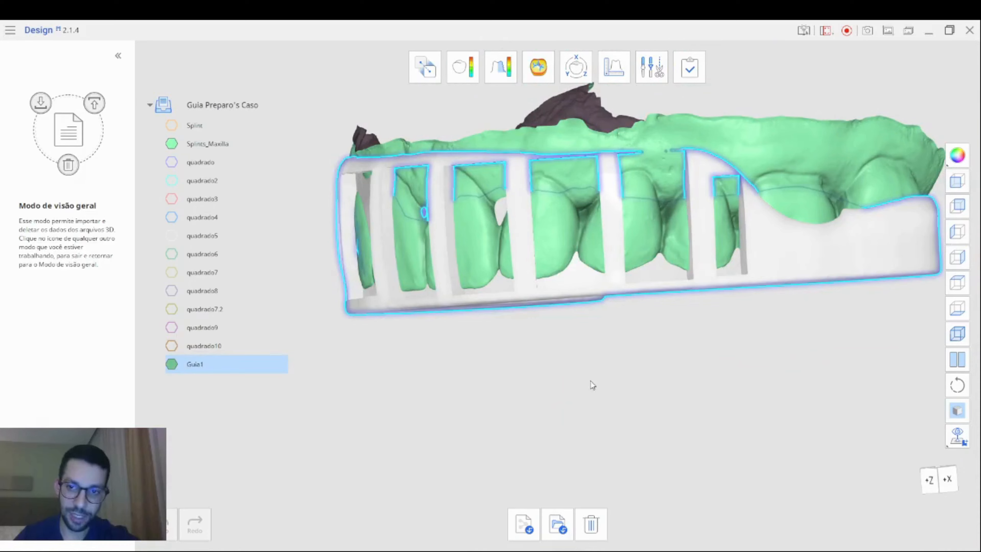
{"action": "mouse_move", "coordinate": [589, 385]}
{"action": "right_mouse_down"}
{"action": "mouse_move", "coordinate": [773, 382]}
{"action": "mouse_move", "coordinate": [624, 379]}
{"action": "mouse_move", "coordinate": [568, 413]}
{"action": "mouse_move", "coordinate": [578, 389]}
{"action": "right_mouse_up"}
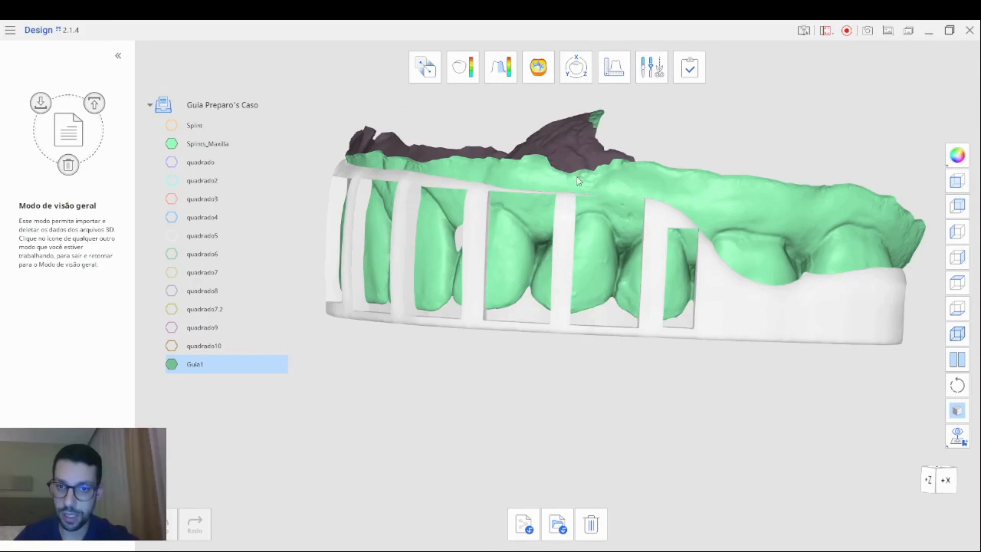
{"action": "right_click_drag", "start_coordinate": [412, 374], "coordinate": [661, 352]}
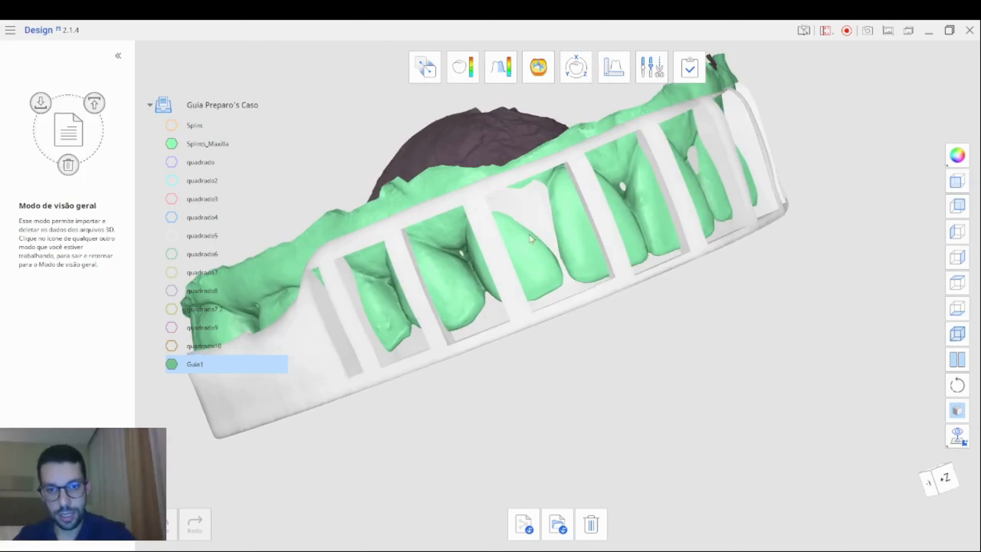
{"action": "right_click_drag", "start_coordinate": [536, 245], "coordinate": [648, 530]}
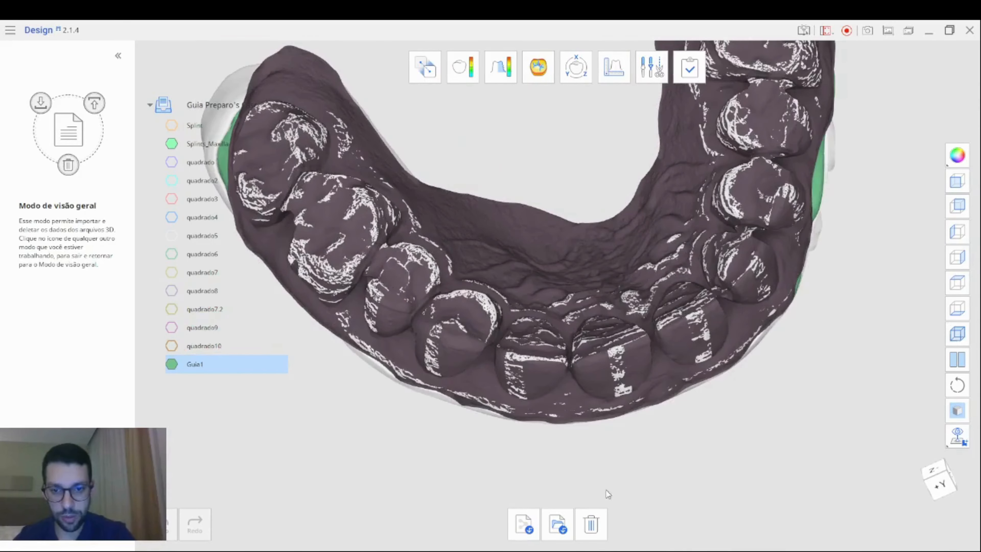
{"action": "right_click_drag", "start_coordinate": [611, 500], "coordinate": [570, 217]}
- Delete the Guia1 model and show the blocks quadrado, quadrado2, quadrado3 and quadrado4 over the teeth
{"action": "left_click", "coordinate": [181, 366]}
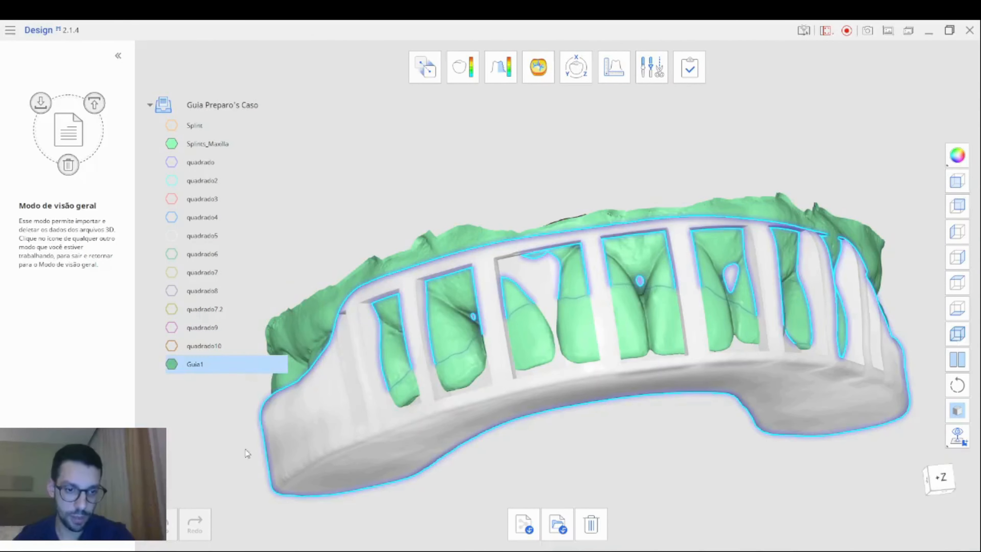
{"action": "key", "text": "Delete"}
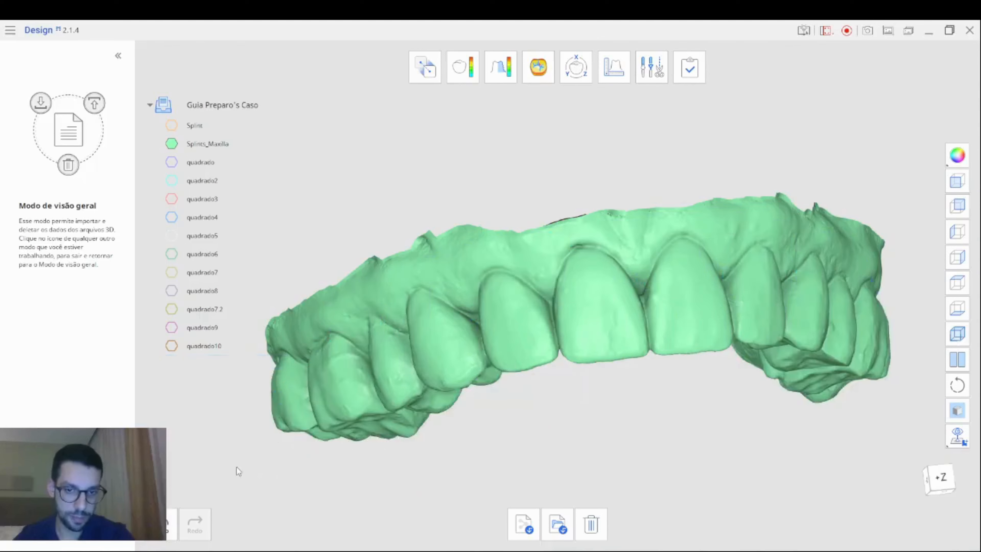
{"action": "left_click", "coordinate": [172, 162]}
{"action": "left_click", "coordinate": [171, 180]}
{"action": "left_click", "coordinate": [172, 198]}
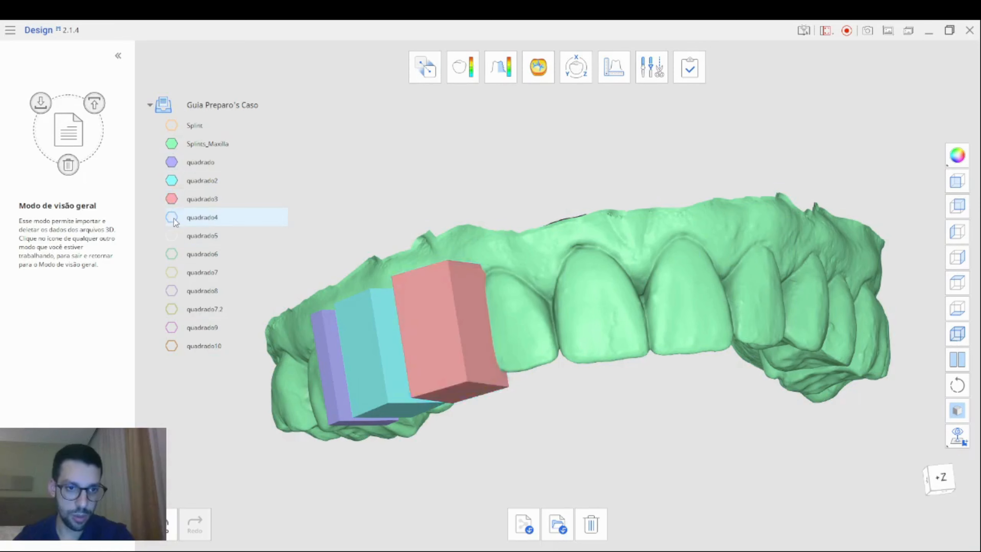
{"action": "left_click", "coordinate": [171, 217]}
{"action": "right_click_drag", "start_coordinate": [475, 427], "coordinate": [502, 199]}
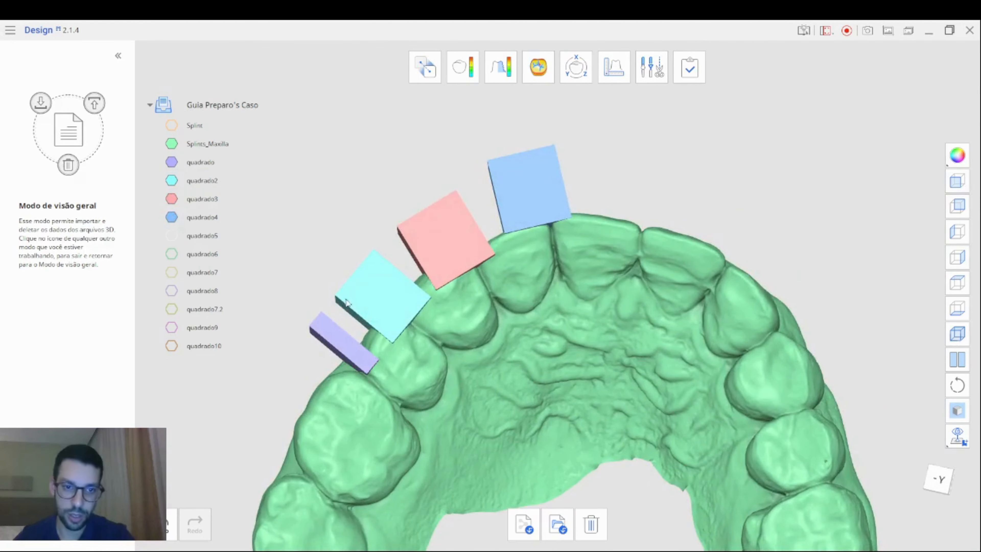
- Show the blocks quadrado5 through quadrado9, including quadrado7.2, together with the Splint
{"action": "left_click", "coordinate": [172, 236]}
{"action": "left_click", "coordinate": [172, 254]}
{"action": "left_click", "coordinate": [171, 272]}
{"action": "left_click", "coordinate": [171, 290]}
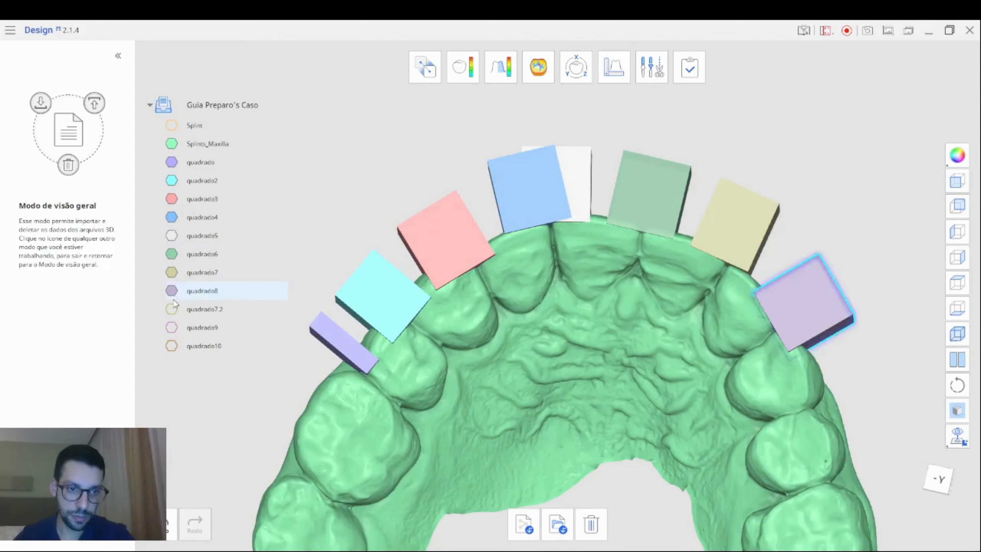
{"action": "left_click", "coordinate": [172, 309]}
{"action": "left_click", "coordinate": [172, 328]}
{"action": "right_click_drag", "start_coordinate": [429, 186], "coordinate": [266, 429]}
{"action": "left_click", "coordinate": [171, 125]}
{"action": "right_click_drag", "start_coordinate": [650, 139], "coordinate": [757, 235]}
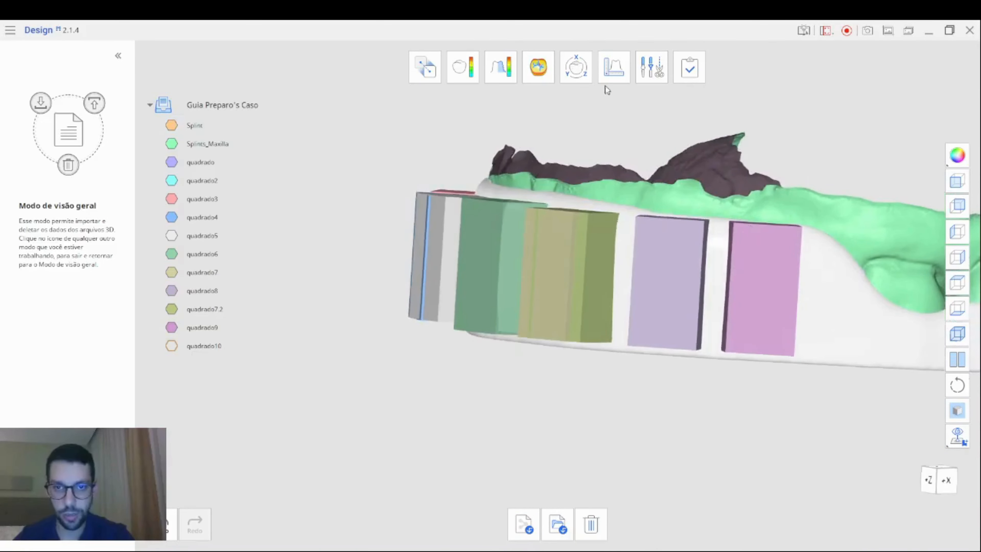
- Make the Splint semi-transparent and shift quadrado9 slightly toward the incisal side with the 3D manipulator
{"action": "left_click", "coordinate": [576, 67]}
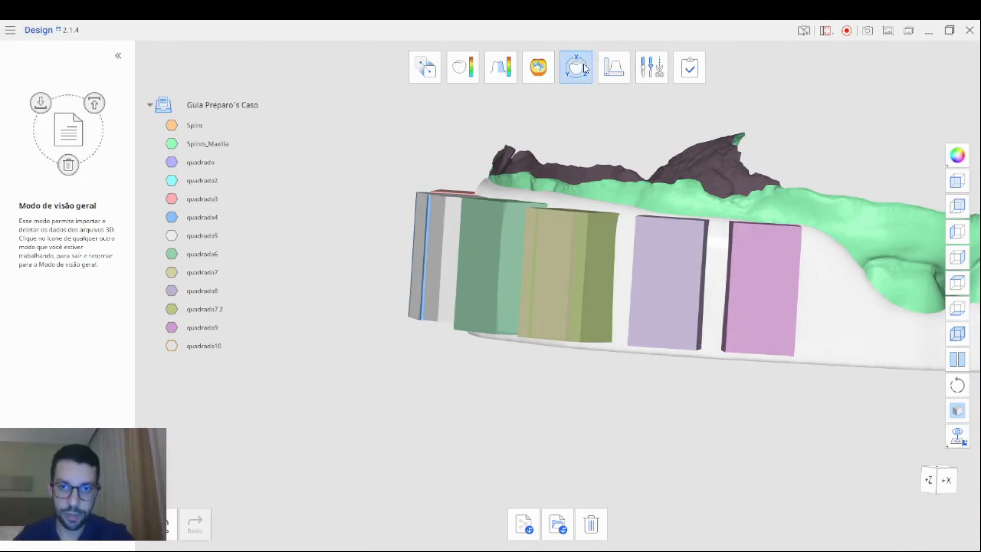
{"action": "left_click", "coordinate": [697, 273]}
{"action": "left_click", "coordinate": [715, 497]}
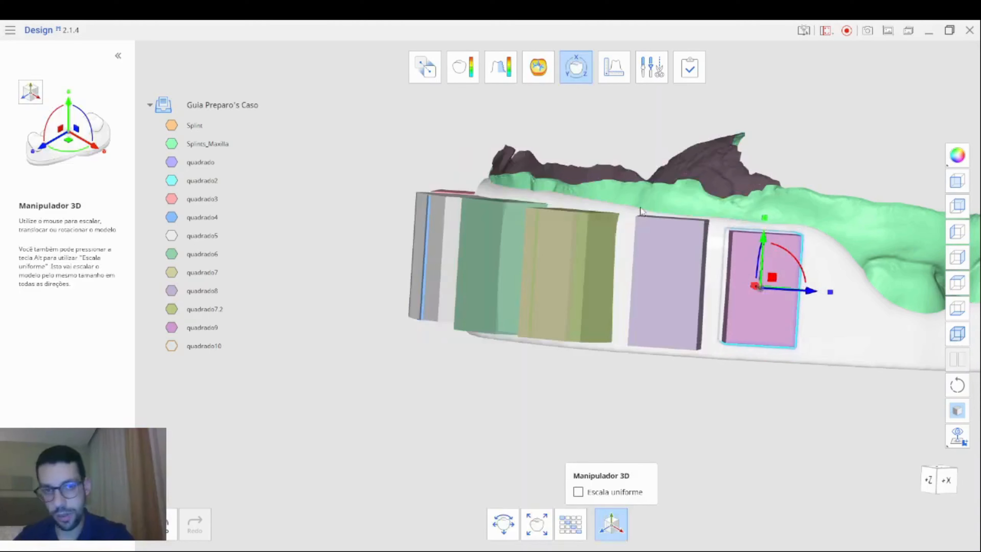
{"action": "mouse_move", "coordinate": [226, 126]}
{"action": "left_click_drag", "start_coordinate": [226, 126], "coordinate": [195, 128]}
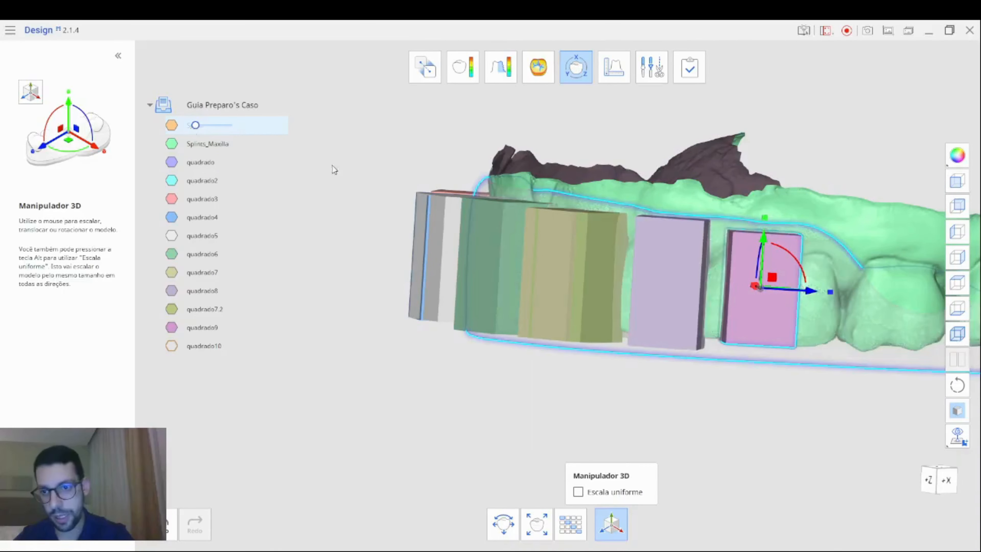
{"action": "left_click_drag", "start_coordinate": [764, 237], "coordinate": [766, 245]}
- Move quadrado5 slightly inward toward the teeth with the 3D manipulator, working from the occlusal view
{"action": "right_click_drag", "start_coordinate": [579, 406], "coordinate": [580, 270]}
{"action": "left_click", "coordinate": [357, 252]}
{"action": "left_click", "coordinate": [576, 67]}
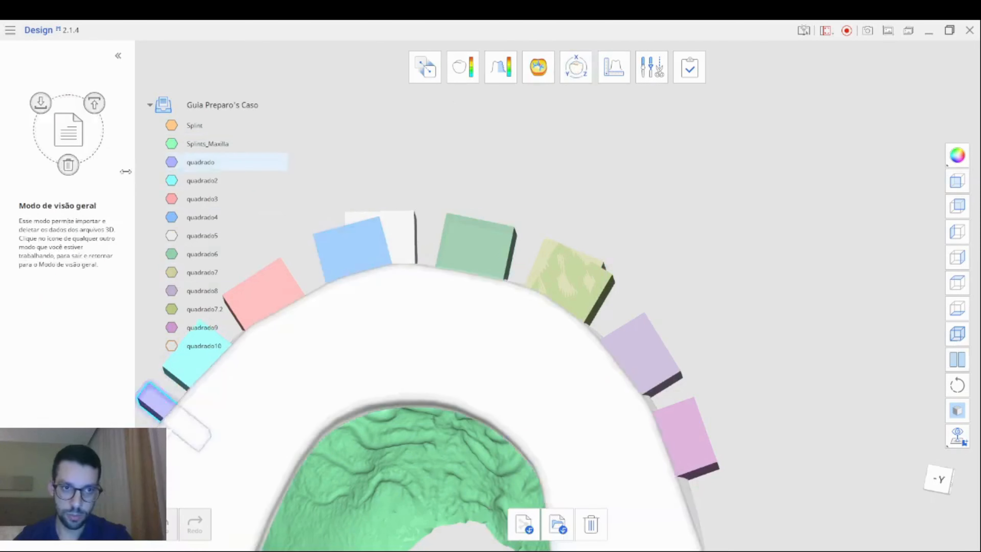
{"action": "left_click", "coordinate": [576, 67]}
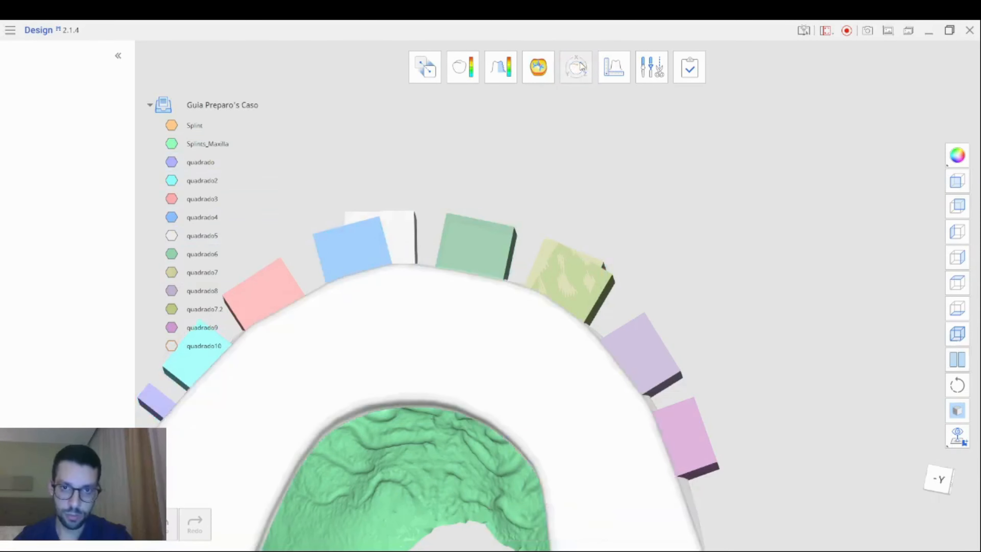
{"action": "left_click", "coordinate": [363, 249]}
{"action": "left_click", "coordinate": [710, 486]}
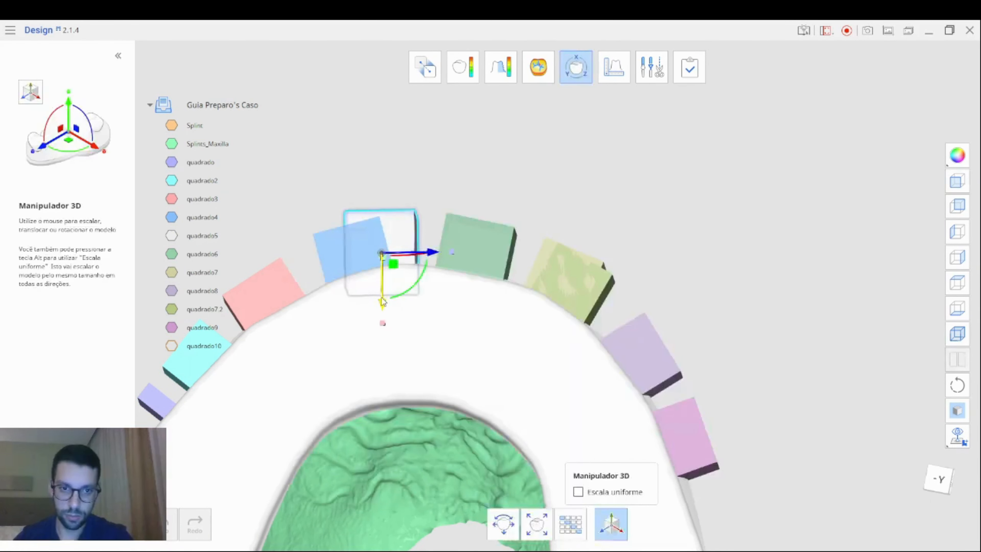
{"action": "left_click_drag", "start_coordinate": [384, 301], "coordinate": [383, 307]}
{"action": "middle_click_drag", "start_coordinate": [386, 305], "coordinate": [416, 247]}
- Make the Splint semi-transparent and rotate quadrado5 about its vertical axis over the central incisor
{"action": "mouse_move", "coordinate": [201, 126]}
{"action": "left_click_drag", "start_coordinate": [228, 126], "coordinate": [184, 133]}
{"action": "mouse_move", "coordinate": [415, 134]}
{"action": "right_mouse_down"}
{"action": "mouse_move", "coordinate": [412, 214]}
{"action": "mouse_move", "coordinate": [383, 119]}
{"action": "mouse_move", "coordinate": [402, 130]}
{"action": "right_mouse_up"}
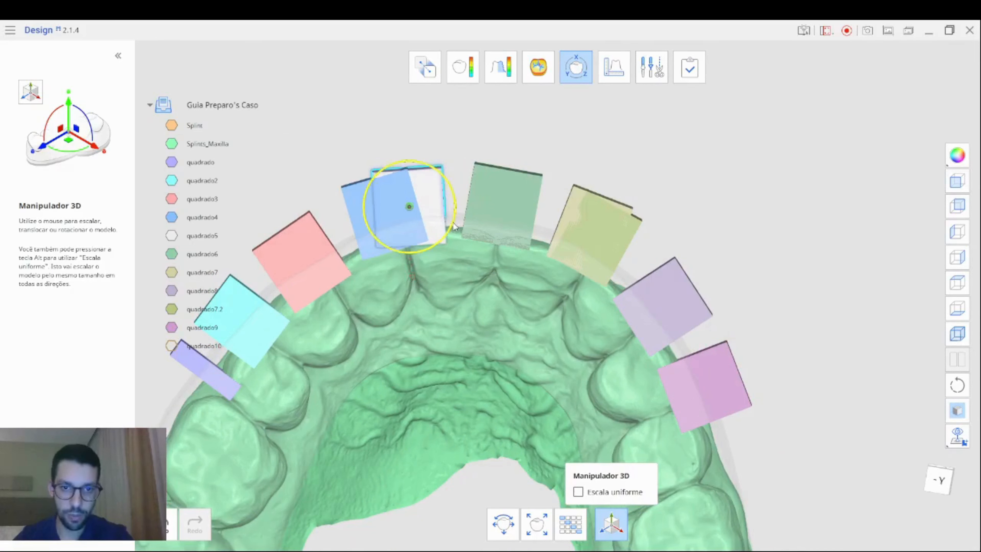
{"action": "left_click_drag", "start_coordinate": [453, 228], "coordinate": [418, 256]}
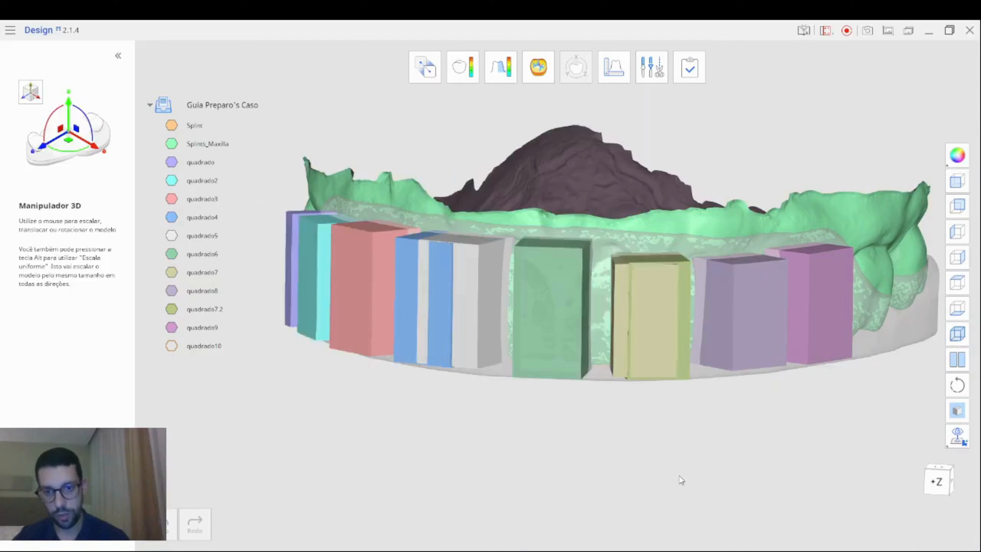
- Stretch quadrado7 and the overlapping quadrado7.2 slightly taller with the 3D manipulator
{"action": "left_click_drag", "start_coordinate": [643, 247], "coordinate": [644, 240]}
{"action": "left_click", "coordinate": [577, 71]}
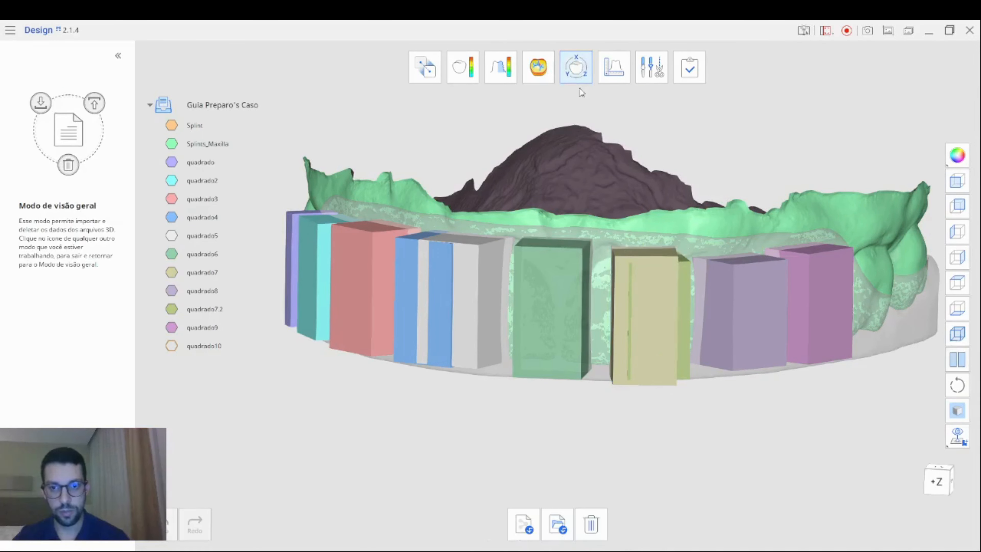
{"action": "right_click_drag", "start_coordinate": [517, 406], "coordinate": [458, 393]}
{"action": "left_click", "coordinate": [576, 66]}
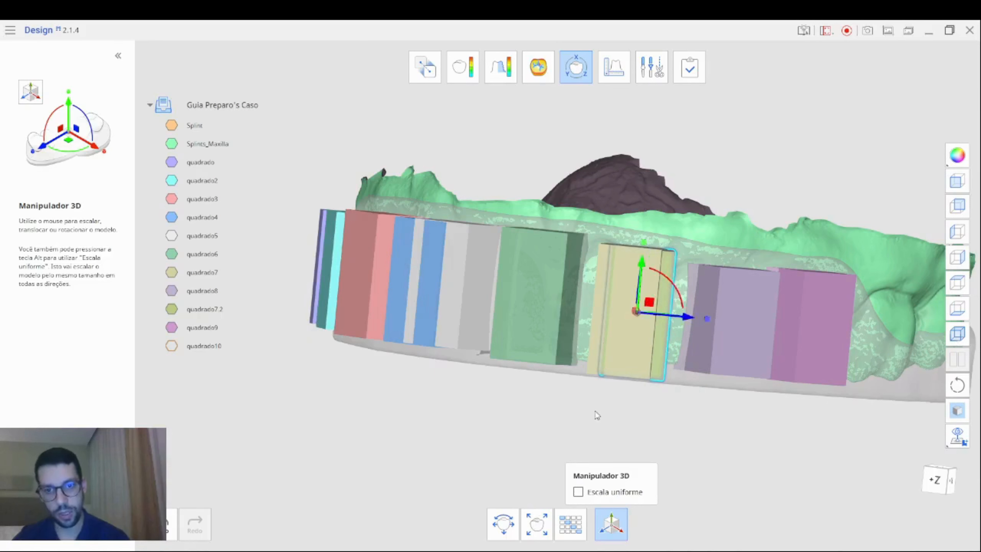
{"action": "left_click", "coordinate": [564, 78]}
- Start a new Boolean cut of the adjusted models with the Splint assigned as body A
{"action": "left_click", "coordinate": [651, 67]}
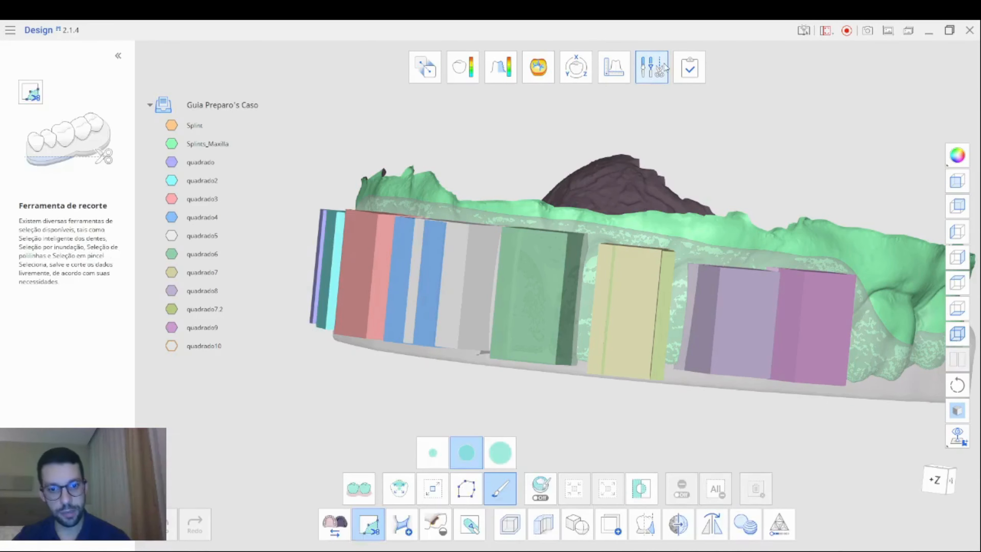
{"action": "left_click", "coordinate": [578, 524]}
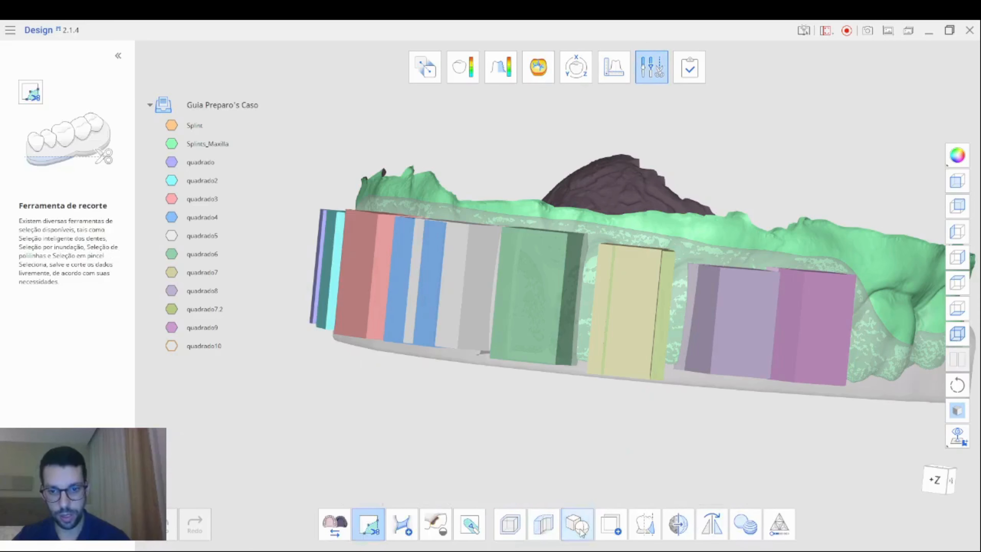
{"action": "left_click", "coordinate": [587, 495]}
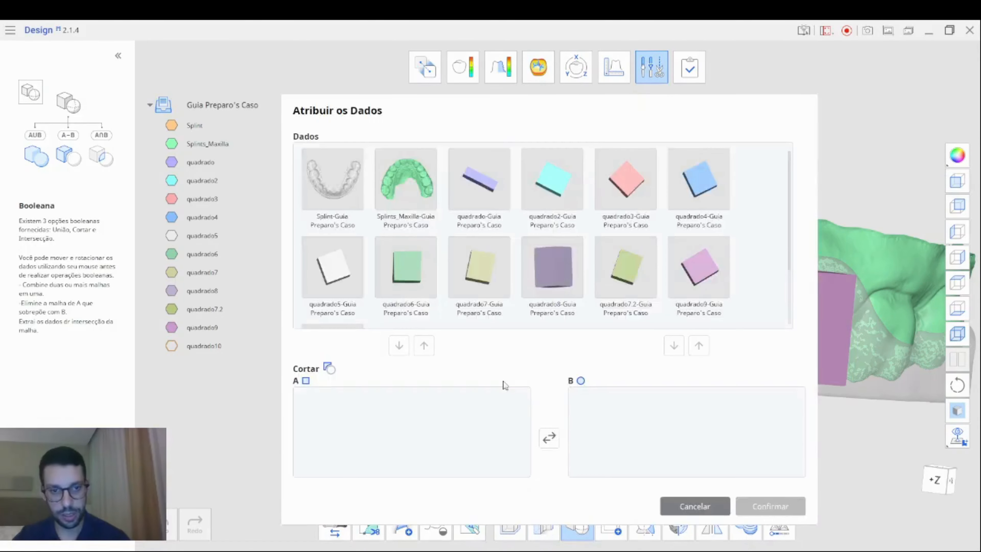
{"action": "left_click_drag", "start_coordinate": [335, 182], "coordinate": [332, 421]}
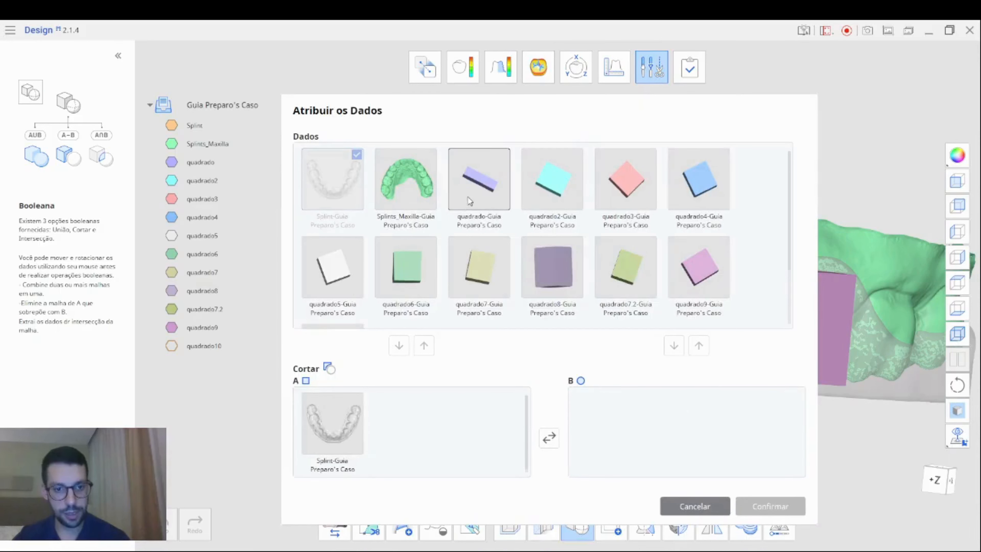
- Assign the adjusted quadrado blocks as group B, run the cut and name the resulting mesh "Guia 1"
{"action": "left_click", "coordinate": [476, 183]}
{"action": "left_click", "coordinate": [605, 189]}
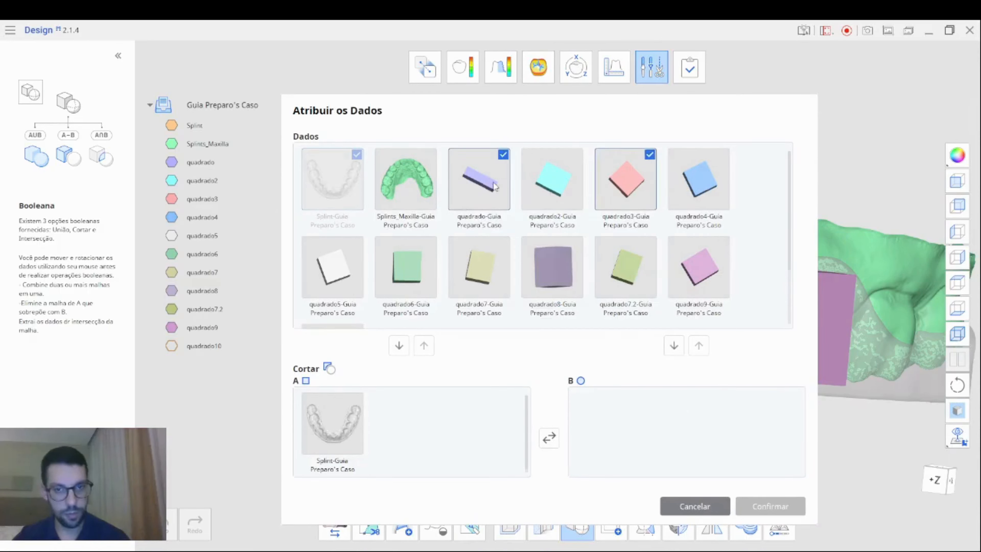
{"action": "left_click", "coordinate": [706, 505]}
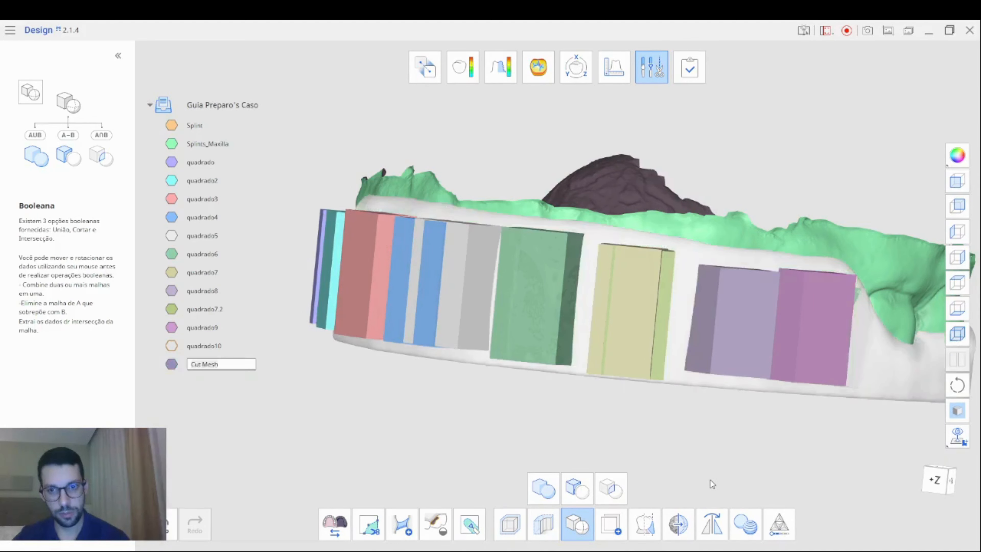
{"action": "key", "text": "ctrl+a"}
{"action": "type", "text": "Guia 1"}
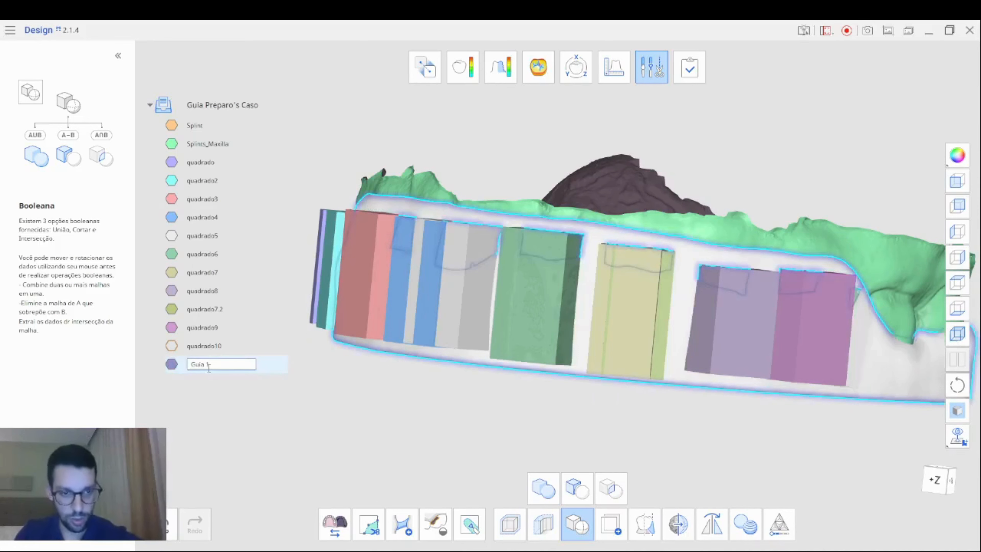
{"action": "key", "text": "Return"}
{"action": "left_click", "coordinate": [186, 365]}
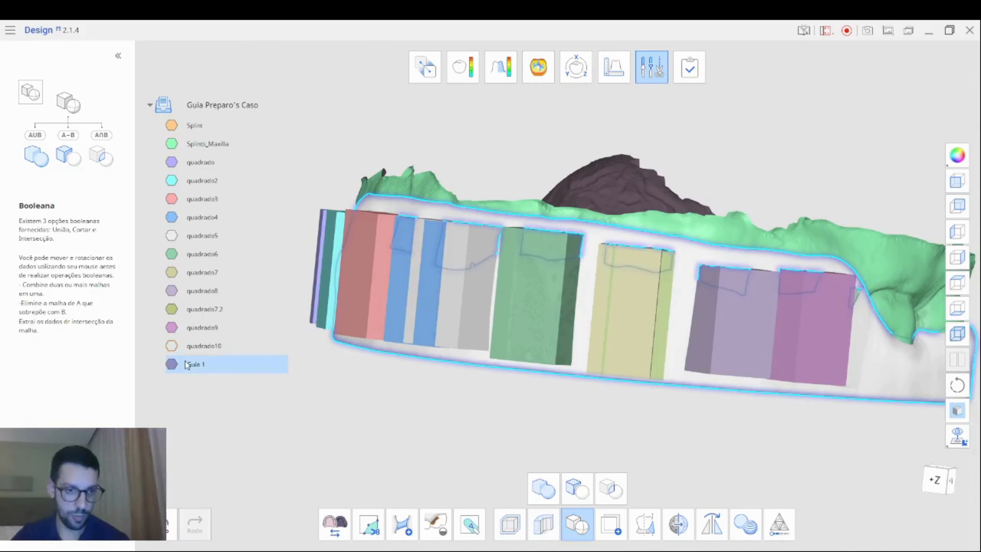
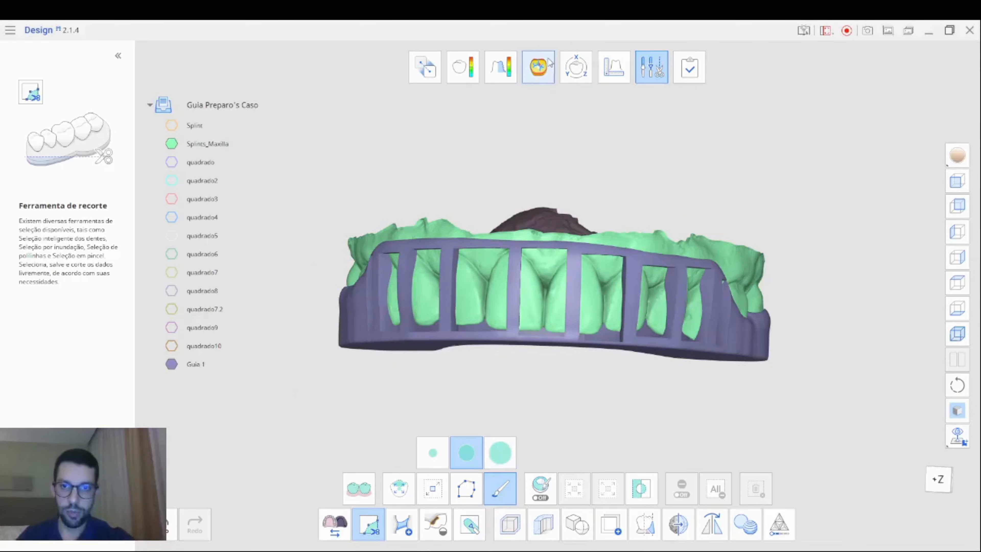
- Leave the editing mode, show the original Splint over Splints_Maxilla and hide Guia 1
{"action": "left_click", "coordinate": [652, 67]}
{"action": "mouse_move", "coordinate": [666, 180]}
{"action": "right_mouse_down"}
{"action": "mouse_move", "coordinate": [624, 194]}
{"action": "mouse_move", "coordinate": [666, 162]}
{"action": "mouse_move", "coordinate": [637, 200]}
{"action": "mouse_move", "coordinate": [667, 174]}
{"action": "right_mouse_up"}
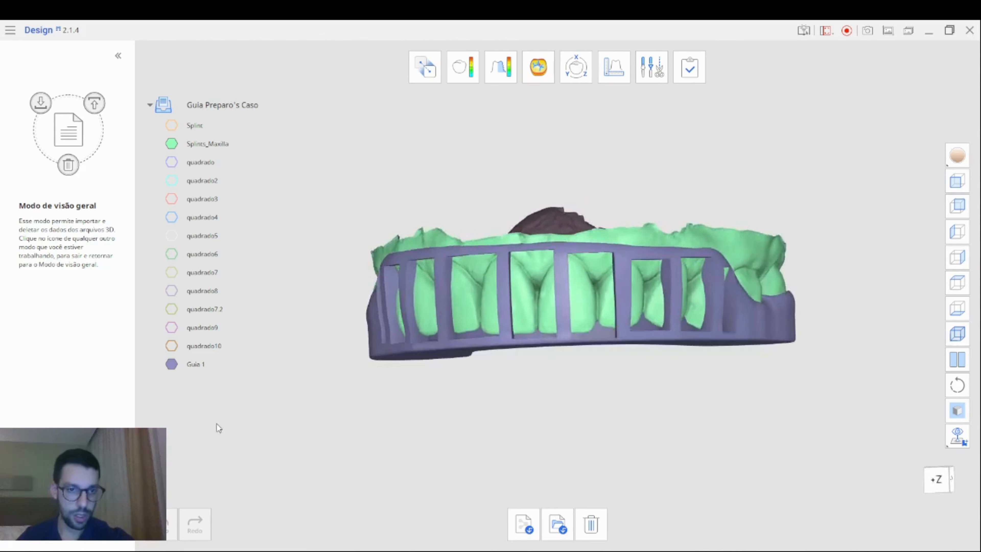
{"action": "left_click", "coordinate": [171, 125]}
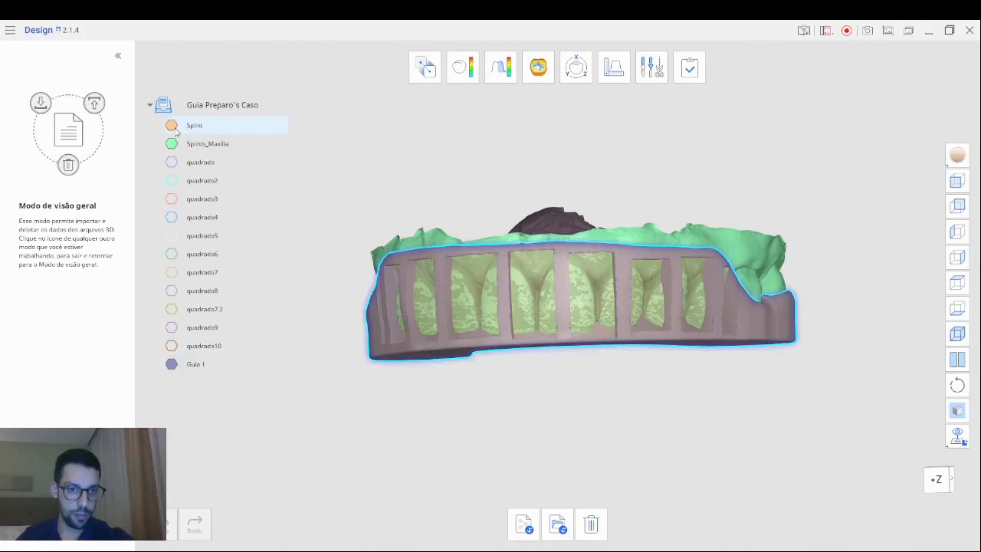
{"action": "left_click", "coordinate": [171, 364]}
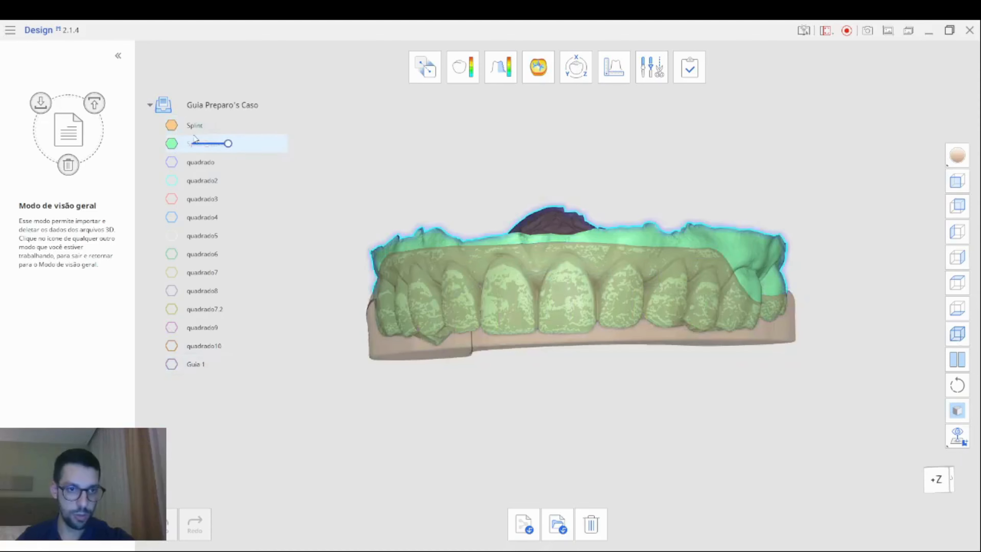
- Show all the quadrado blocks, from quadrado through quadrado10, over the Splint and Splints_Maxilla models
{"action": "right_click_drag", "start_coordinate": [463, 494], "coordinate": [749, 444]}
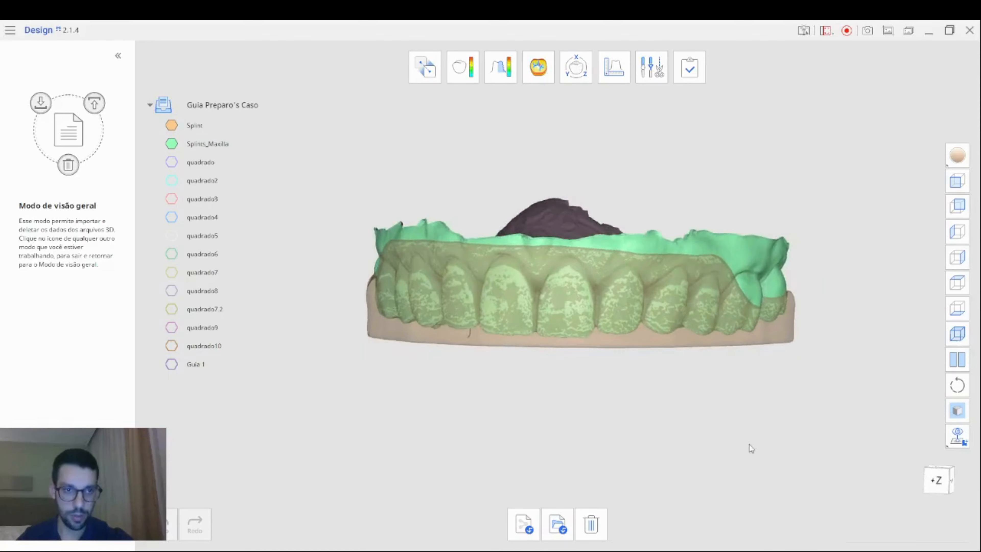
{"action": "left_click", "coordinate": [172, 162]}
{"action": "left_click", "coordinate": [172, 180]}
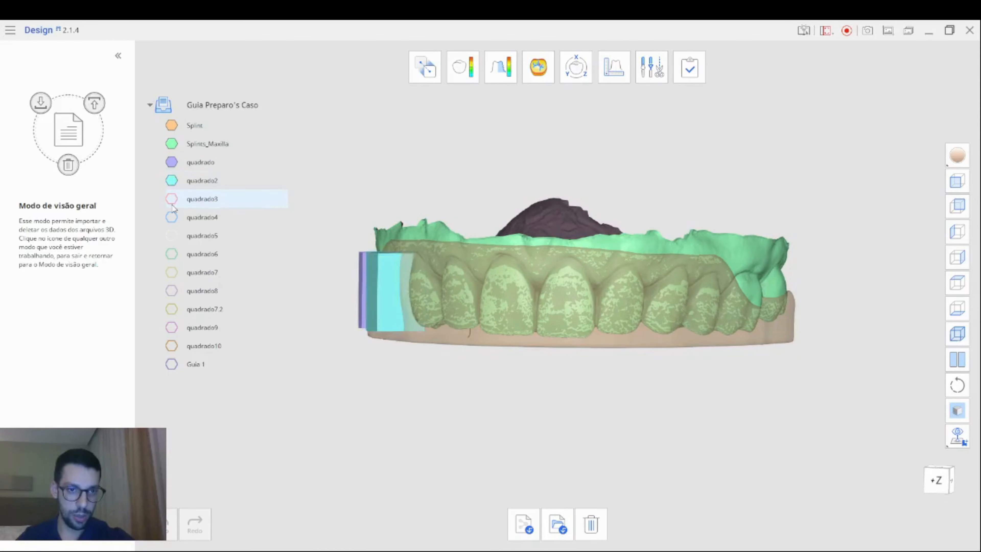
{"action": "left_click", "coordinate": [172, 198]}
{"action": "left_click", "coordinate": [172, 217]}
{"action": "left_click", "coordinate": [171, 235]}
{"action": "left_click", "coordinate": [171, 254]}
{"action": "left_click", "coordinate": [172, 273]}
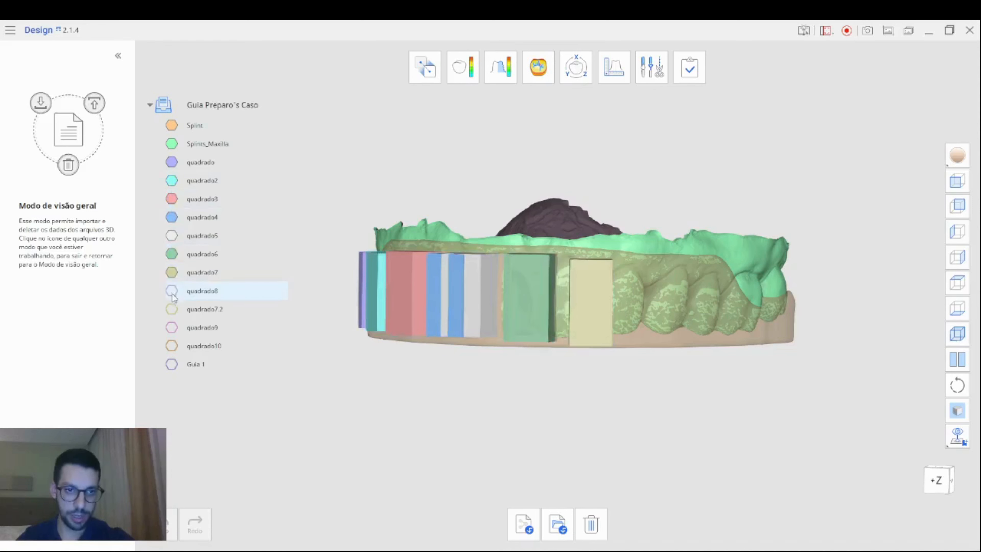
{"action": "left_click", "coordinate": [172, 290]}
{"action": "left_click", "coordinate": [172, 309]}
{"action": "left_click", "coordinate": [171, 327]}
{"action": "left_click", "coordinate": [172, 345]}
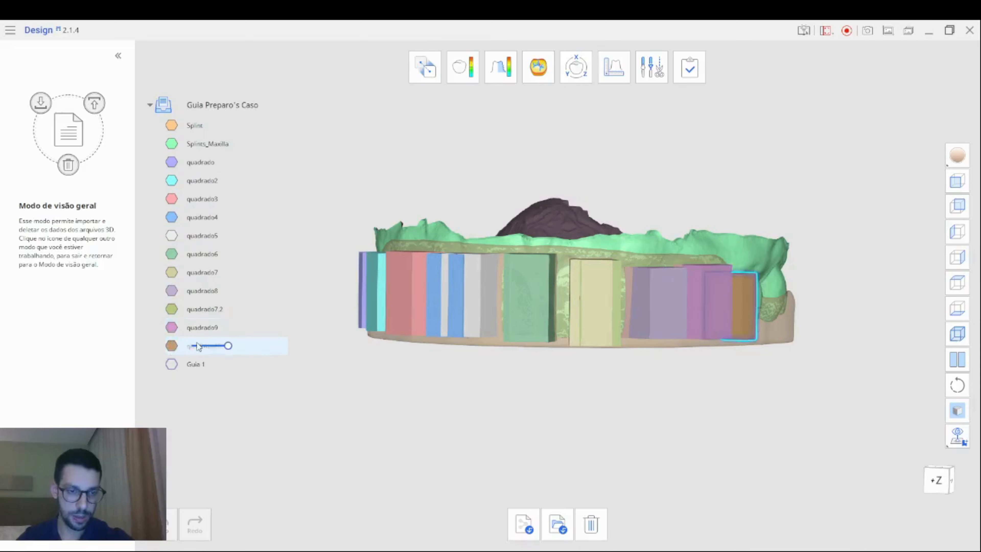
- Delete the blocks quadrado10, quadrado9, quadrado7.2 and quadrado8
{"action": "left_click", "coordinate": [197, 343]}
{"action": "key", "text": "Delete"}
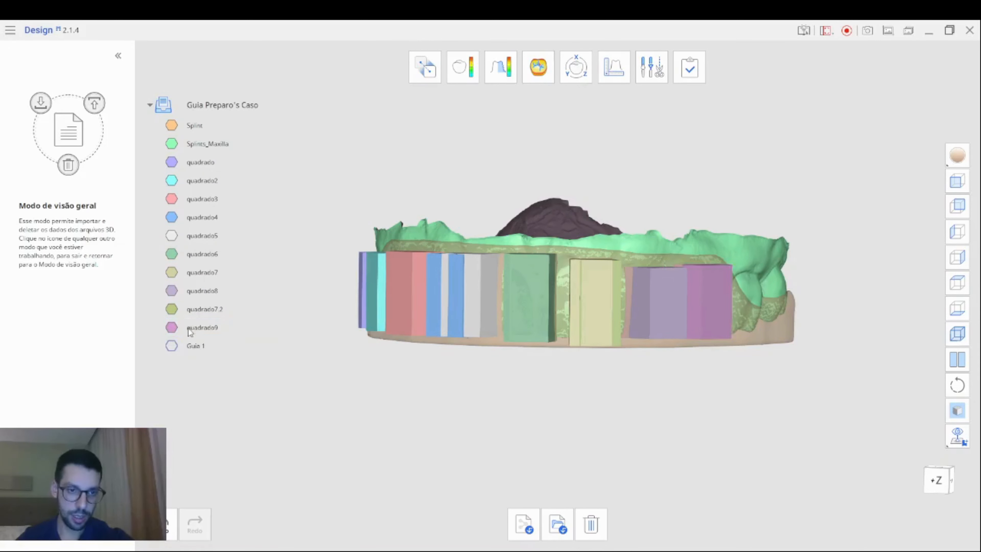
{"action": "left_click", "coordinate": [188, 327]}
{"action": "key", "text": "Delete"}
{"action": "left_click", "coordinate": [204, 310]}
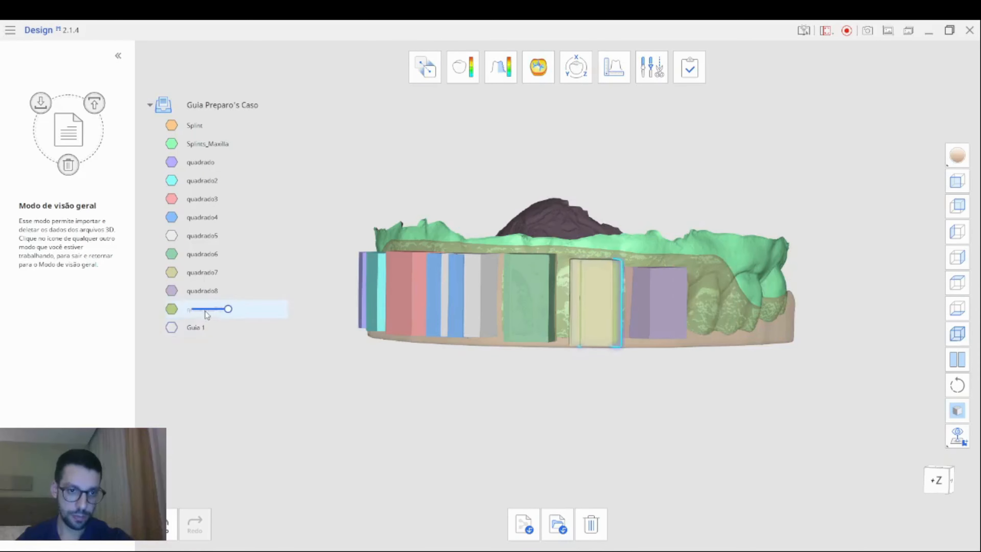
{"action": "key", "text": "Delete"}
{"action": "left_click", "coordinate": [200, 293]}
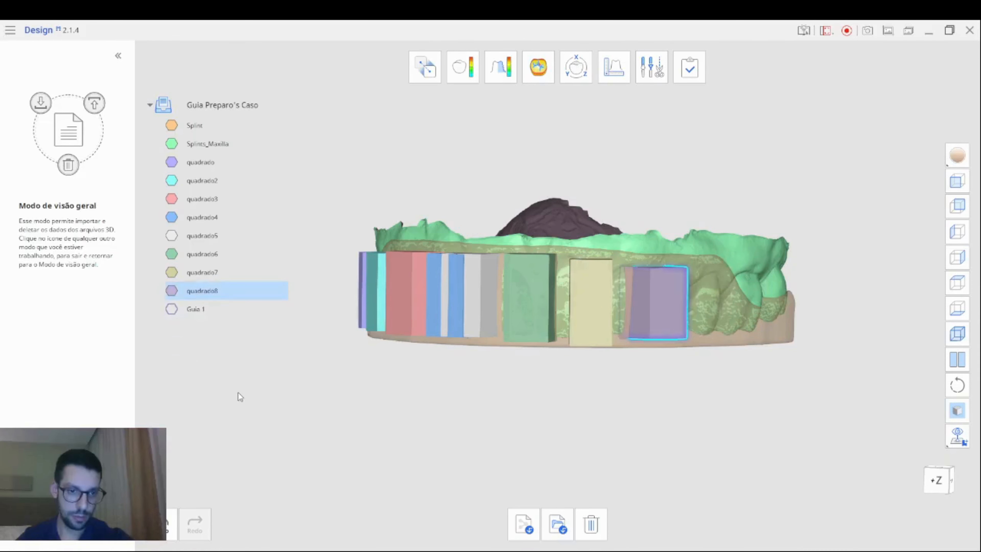
{"action": "key", "text": "Delete"}
- Shorten quadrado7 with the 3D manipulator and shift it toward the biting edge of the splint
{"action": "right_click_drag", "start_coordinate": [571, 386], "coordinate": [471, 174]}
{"action": "right_click_drag", "start_coordinate": [765, 308], "coordinate": [420, 303]}
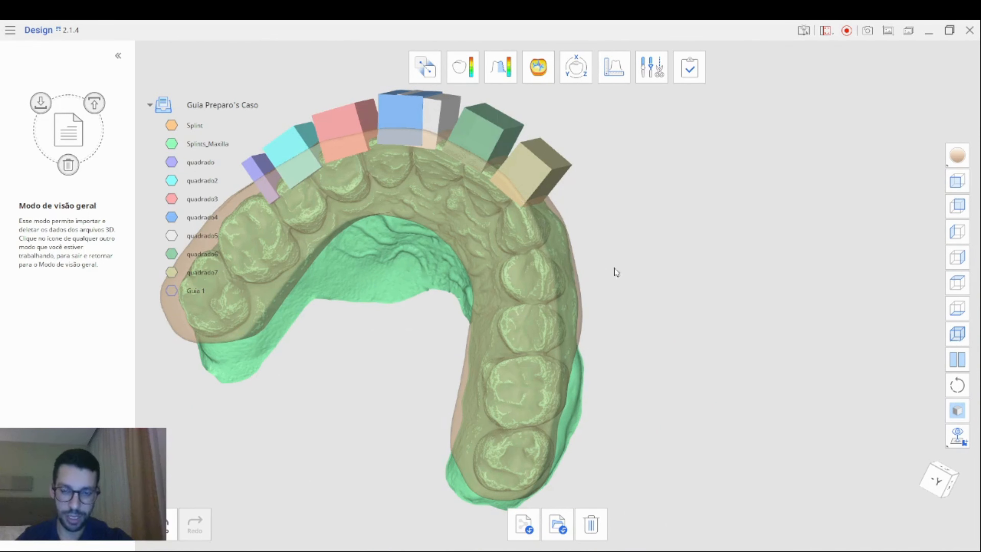
{"action": "right_click_drag", "start_coordinate": [615, 271], "coordinate": [513, 235]}
{"action": "right_click_drag", "start_coordinate": [588, 227], "coordinate": [488, 242]}
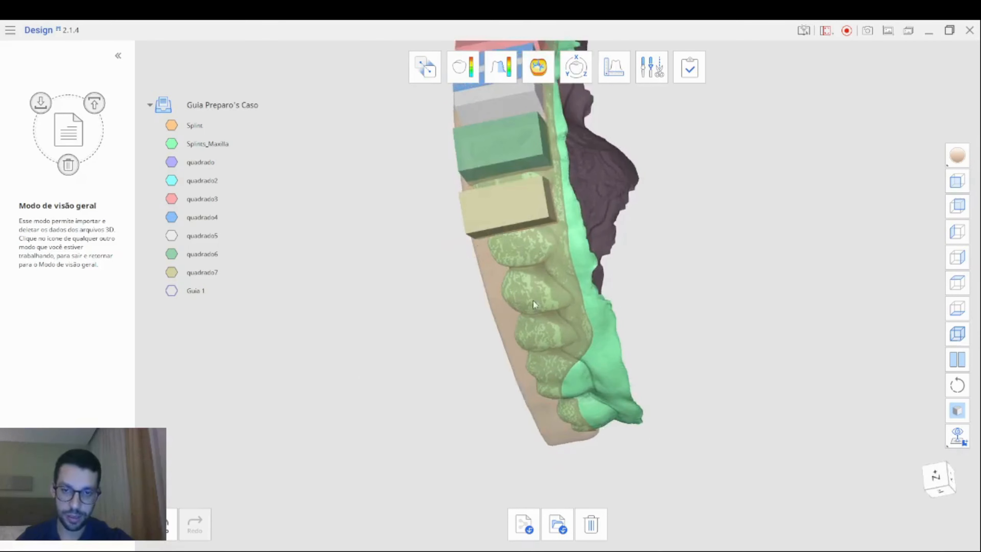
{"action": "right_click_drag", "start_coordinate": [668, 175], "coordinate": [558, 181]}
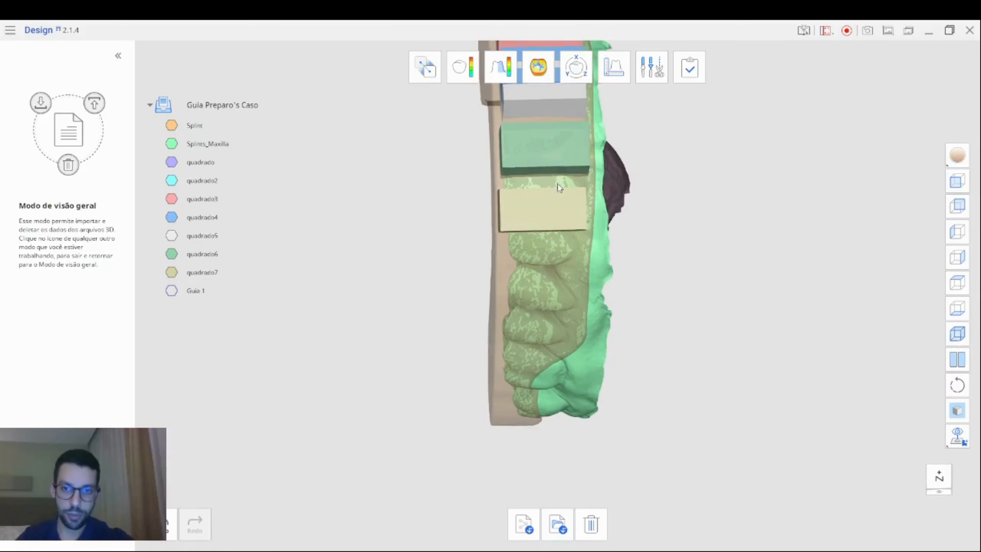
{"action": "left_click", "coordinate": [578, 68]}
{"action": "left_click", "coordinate": [478, 271]}
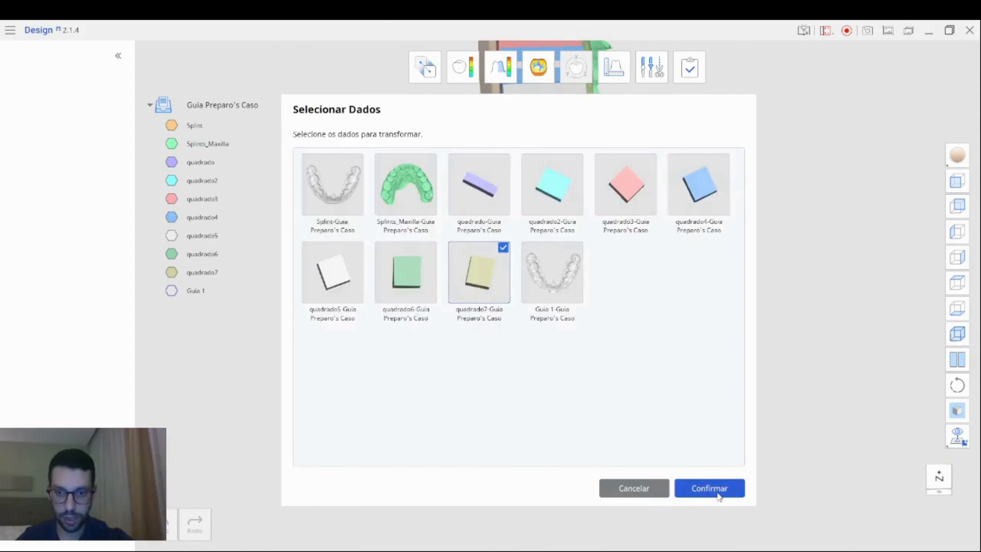
{"action": "left_click", "coordinate": [710, 488]}
{"action": "left_click_drag", "start_coordinate": [609, 212], "coordinate": [561, 219]}
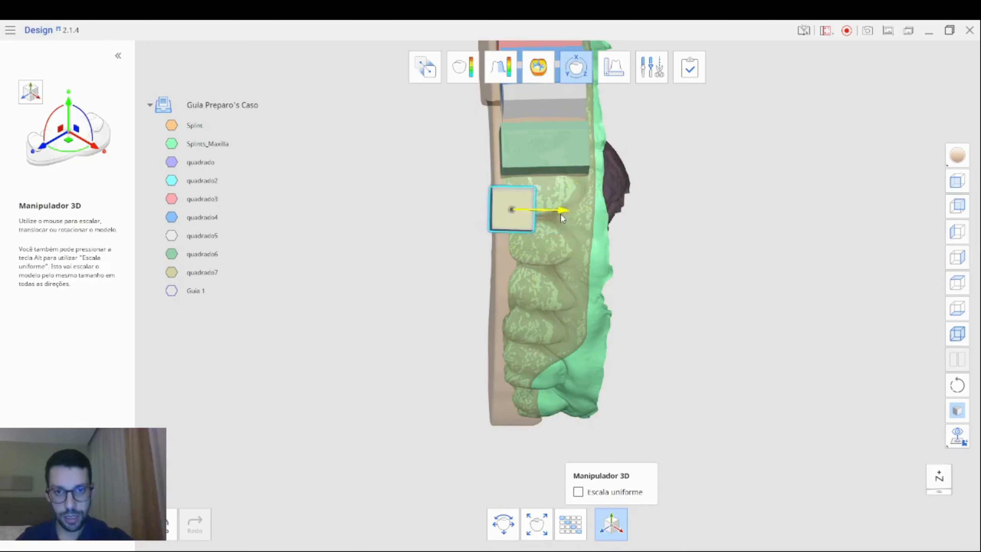
- Move quadrado7 along the arch and rotate it to follow the splint's outer surface beside the second premolar
{"action": "left_click_drag", "start_coordinate": [512, 277], "coordinate": [512, 323]}
{"action": "right_click_drag", "start_coordinate": [500, 322], "coordinate": [763, 296]}
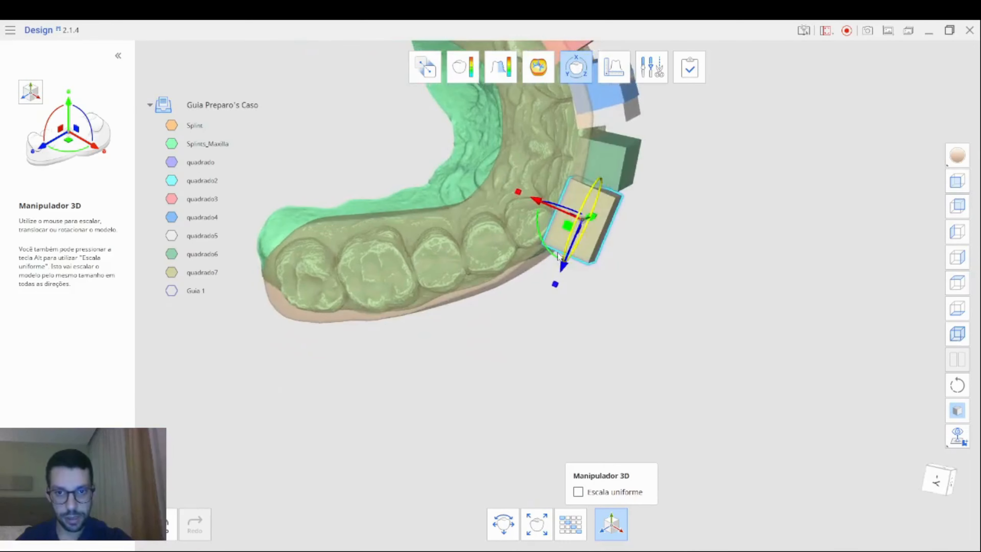
{"action": "left_click_drag", "start_coordinate": [542, 243], "coordinate": [420, 308]}
{"action": "right_click_drag", "start_coordinate": [529, 315], "coordinate": [518, 338]}
{"action": "left_click_drag", "start_coordinate": [488, 359], "coordinate": [496, 373]}
{"action": "left_click_drag", "start_coordinate": [419, 311], "coordinate": [416, 316]}
{"action": "left_click_drag", "start_coordinate": [483, 365], "coordinate": [487, 372]}
{"action": "right_click_drag", "start_coordinate": [488, 373], "coordinate": [462, 259]}
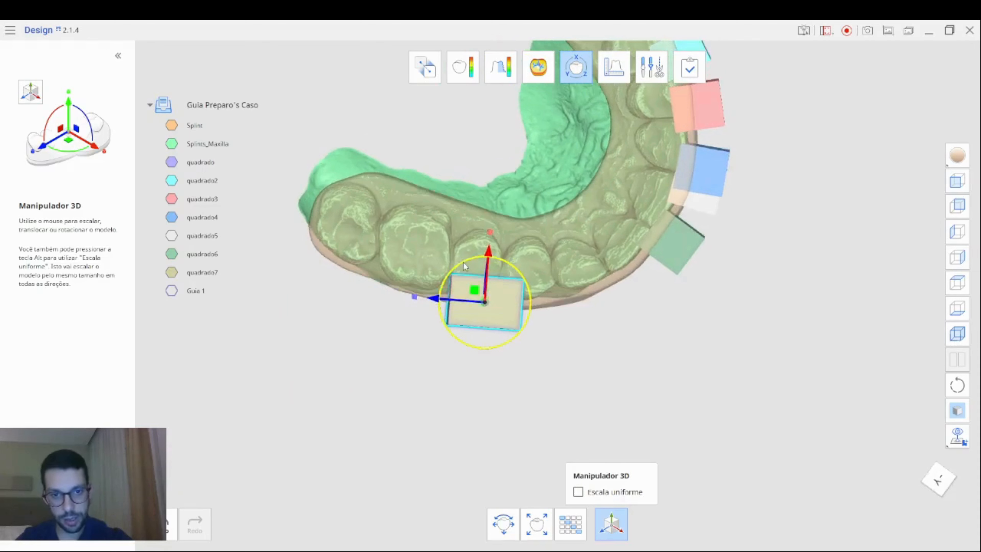
{"action": "left_click_drag", "start_coordinate": [463, 263], "coordinate": [469, 260]}
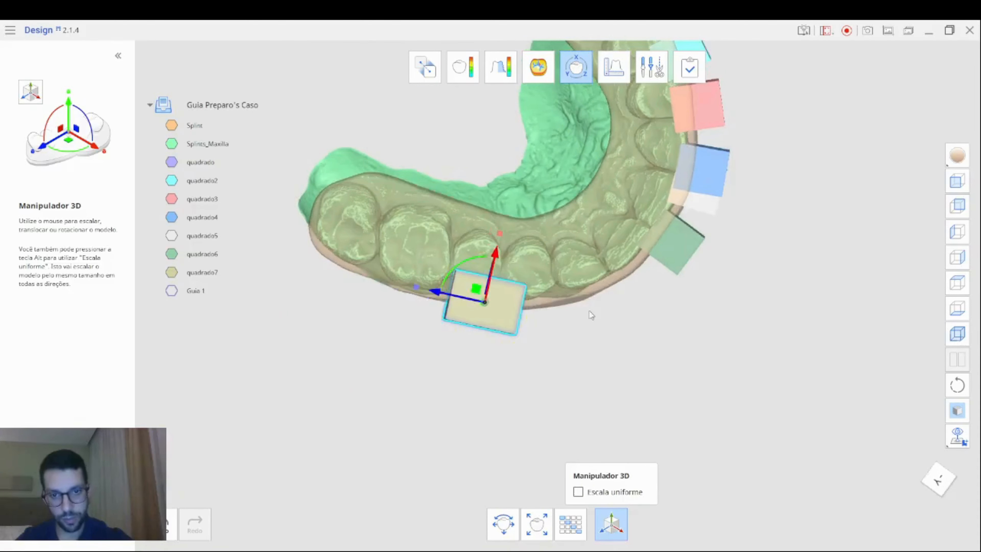
{"action": "right_click_drag", "start_coordinate": [589, 311], "coordinate": [598, 95]}
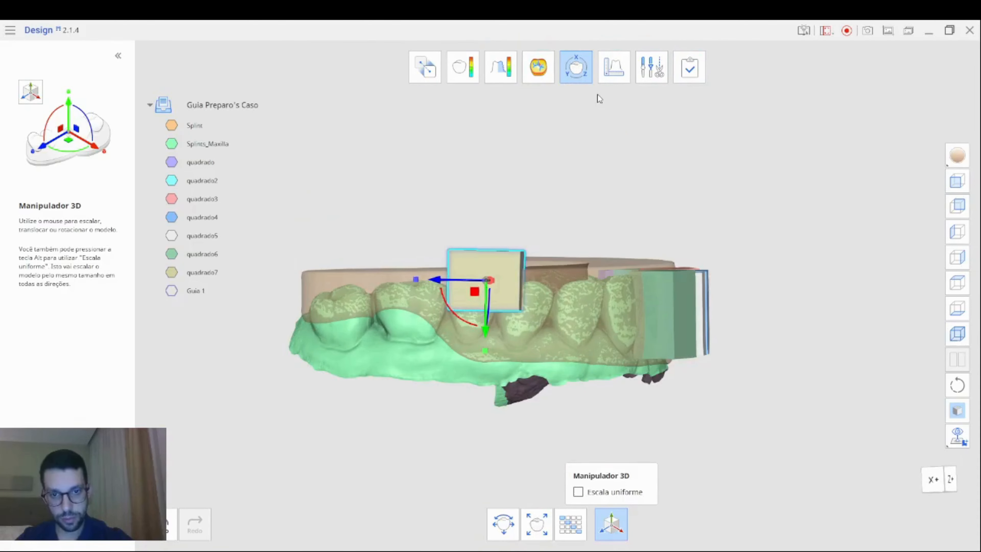
{"action": "left_click", "coordinate": [575, 69]}
- Duplicate quadrado7 and name the copy "1"
{"action": "mouse_move", "coordinate": [796, 282]}
{"action": "right_mouse_down"}
{"action": "mouse_move", "coordinate": [830, 251]}
{"action": "mouse_move", "coordinate": [635, 281]}
{"action": "mouse_move", "coordinate": [785, 276]}
{"action": "right_mouse_up"}
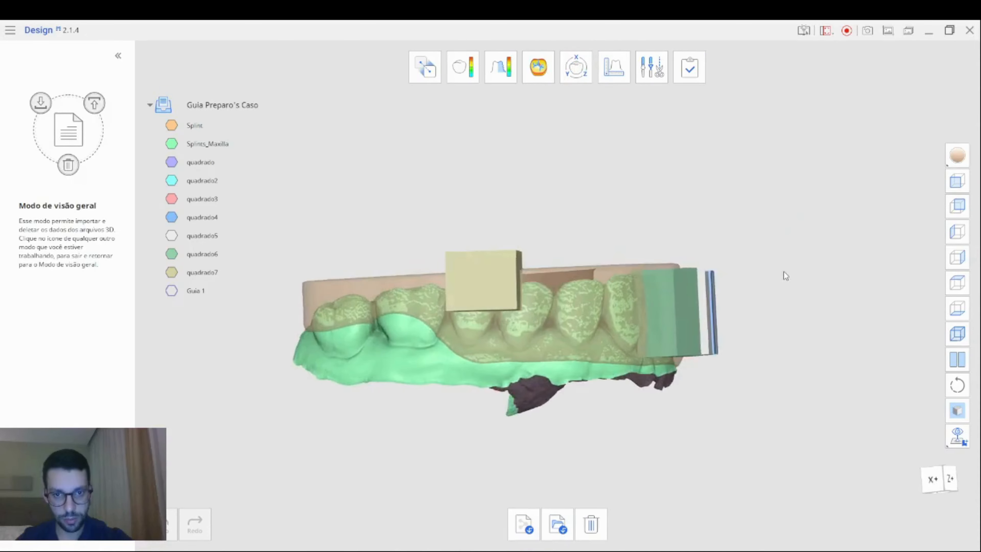
{"action": "left_click", "coordinate": [215, 273]}
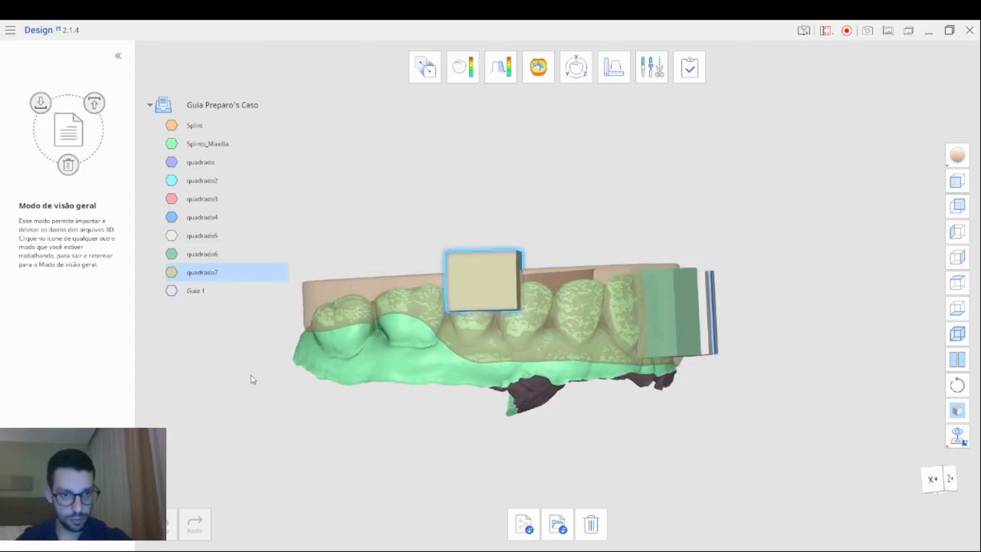
{"action": "left_click", "coordinate": [252, 392]}
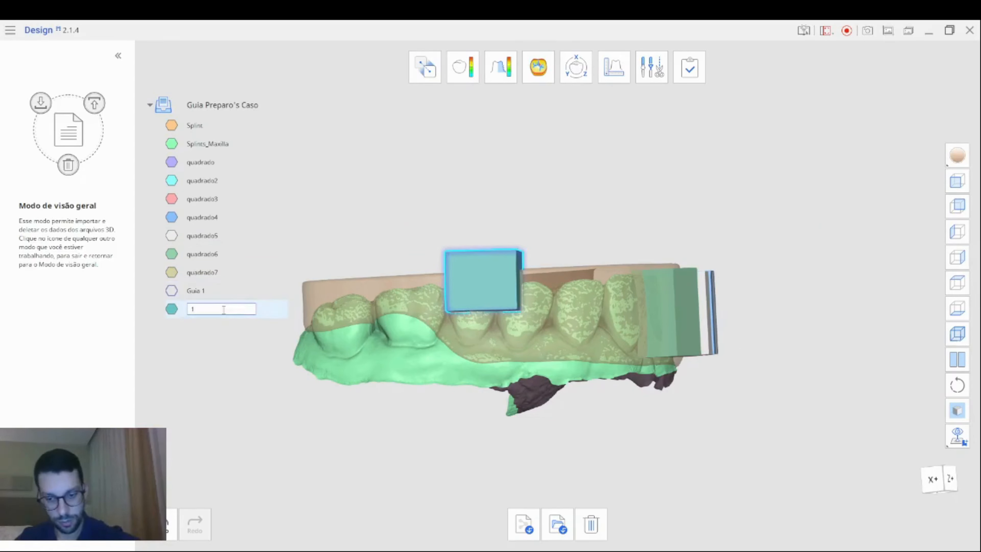
{"action": "type", "text": "1"}
{"action": "key", "text": "Return"}
- Place block 1 next to quadrado7 toward the front teeth and rotate it to follow the arch curve
{"action": "left_click", "coordinate": [576, 69]}
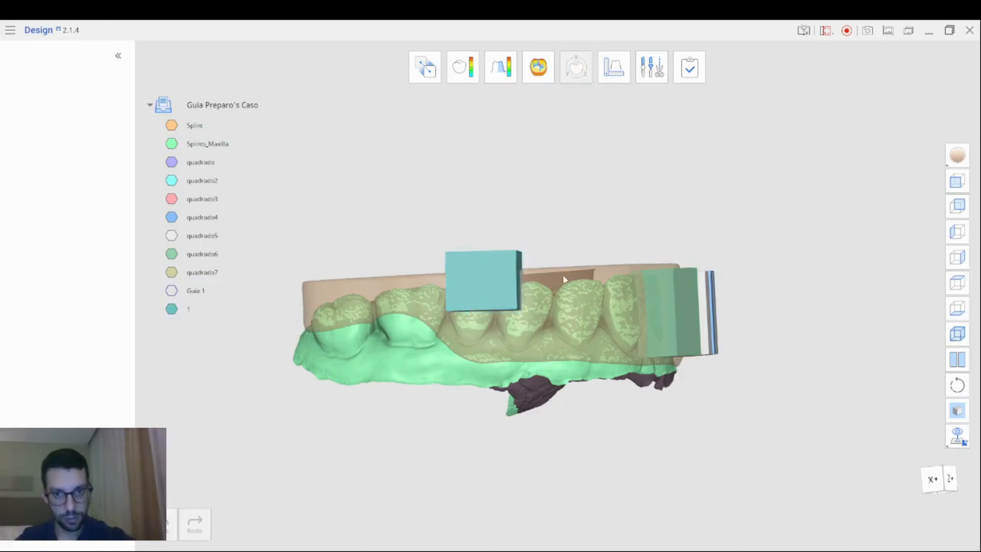
{"action": "left_click", "coordinate": [707, 487]}
{"action": "left_click_drag", "start_coordinate": [447, 277], "coordinate": [505, 285]}
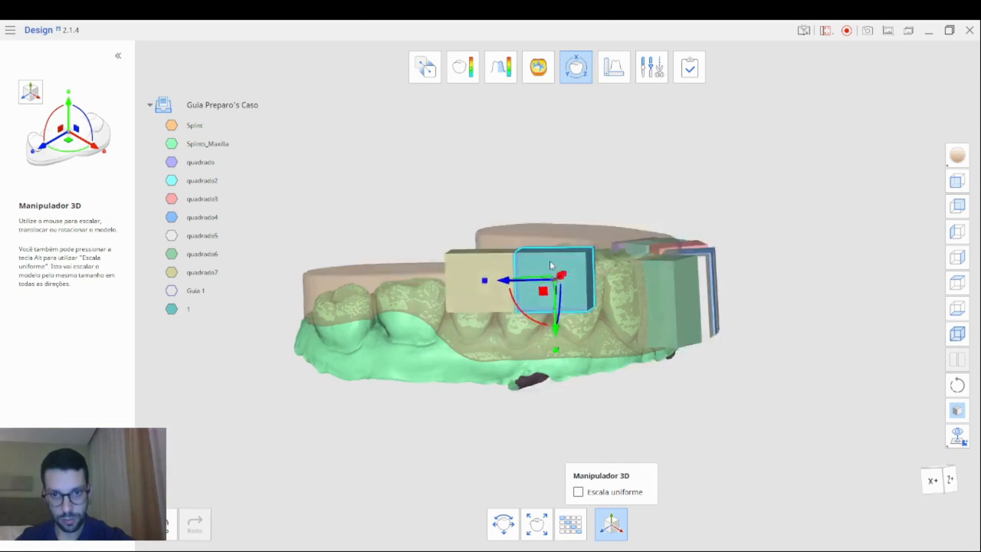
{"action": "right_click_drag", "start_coordinate": [550, 262], "coordinate": [527, 442]}
{"action": "mouse_move", "coordinate": [543, 253]}
{"action": "left_mouse_down"}
{"action": "mouse_move", "coordinate": [532, 256]}
{"action": "mouse_move", "coordinate": [547, 248]}
{"action": "left_mouse_up"}
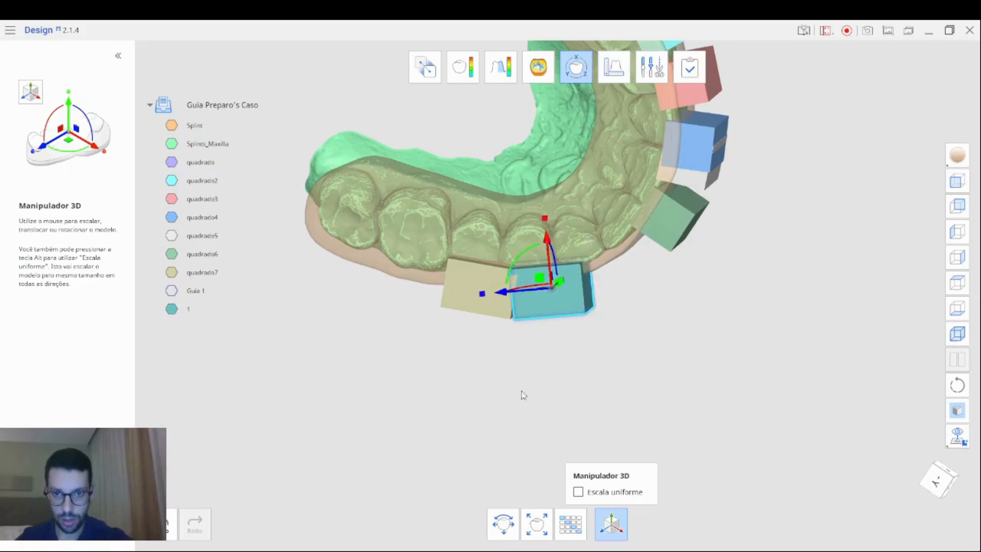
{"action": "right_click_drag", "start_coordinate": [524, 394], "coordinate": [531, 255]}
{"action": "left_click_drag", "start_coordinate": [505, 282], "coordinate": [502, 282]}
{"action": "right_click_drag", "start_coordinate": [551, 255], "coordinate": [558, 456]}
{"action": "right_click_drag", "start_coordinate": [605, 329], "coordinate": [603, 255]}
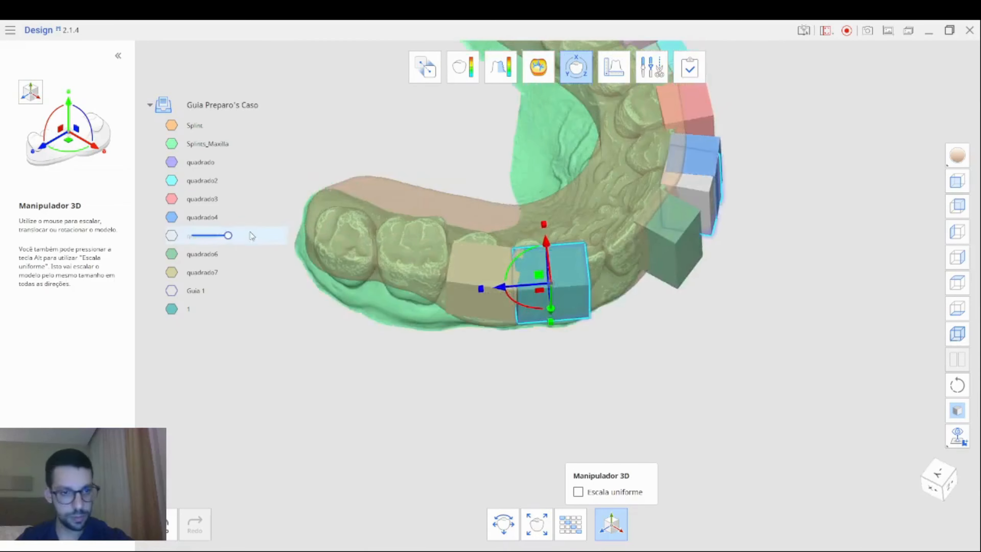
{"action": "left_click", "coordinate": [578, 55]}
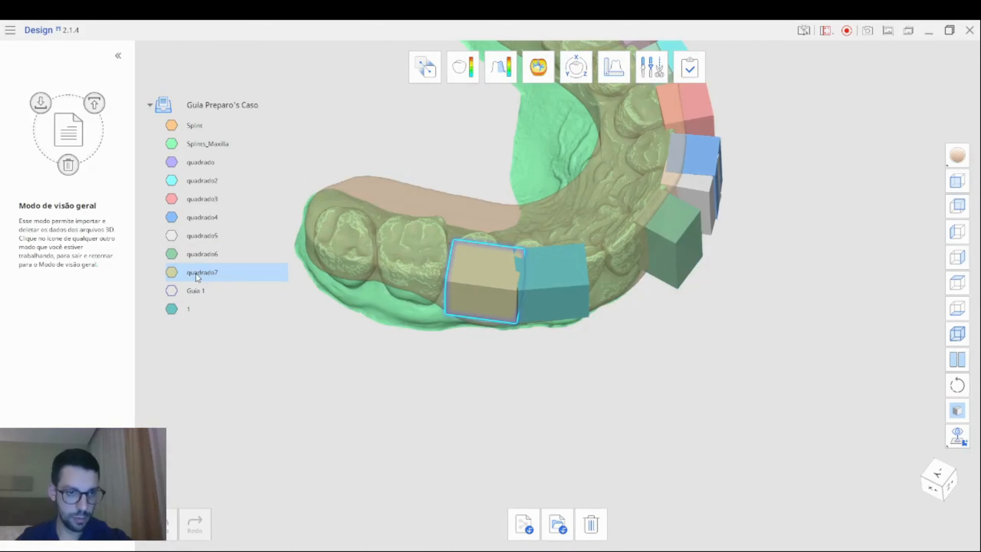
- Delete the remaining old blocks quadrado6, quadrado, quadrado2, quadrado3, quadrado4 and quadrado5
{"action": "key", "text": "Delete"}
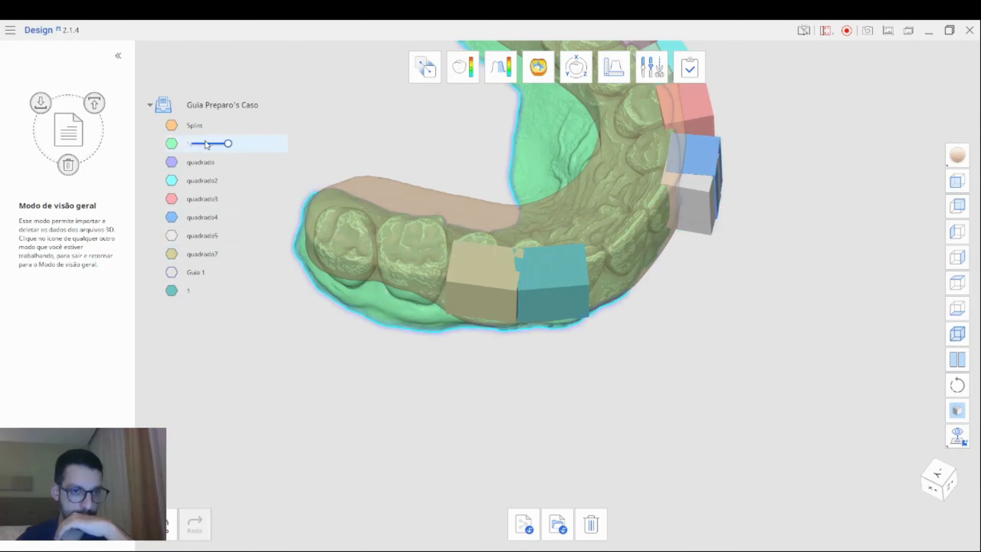
{"action": "left_click", "coordinate": [197, 162]}
{"action": "key", "text": "Delete"}
{"action": "key", "text": "Delete"}
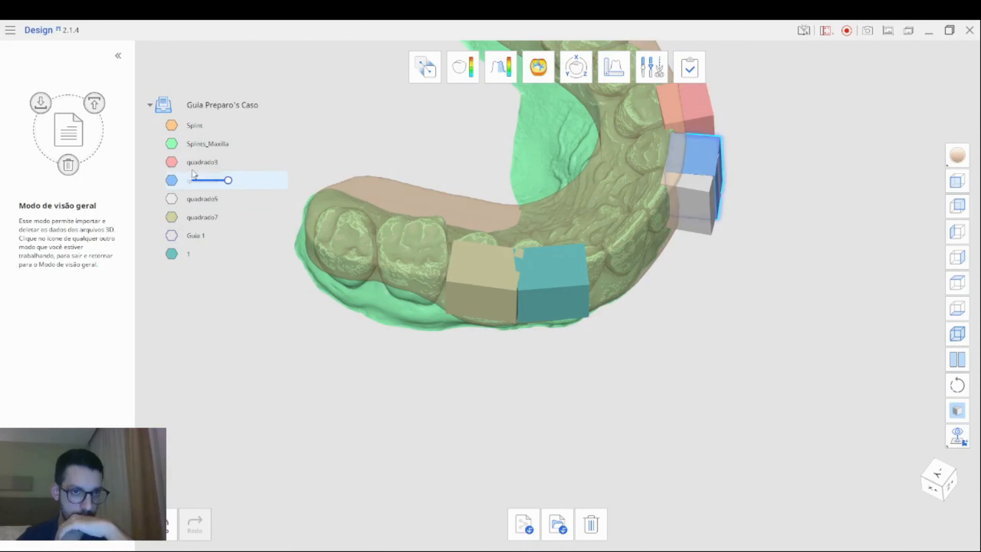
{"action": "left_click", "coordinate": [191, 164]}
{"action": "key", "text": "Delete"}
{"action": "left_click", "coordinate": [190, 167]}
{"action": "key", "text": "Delete"}
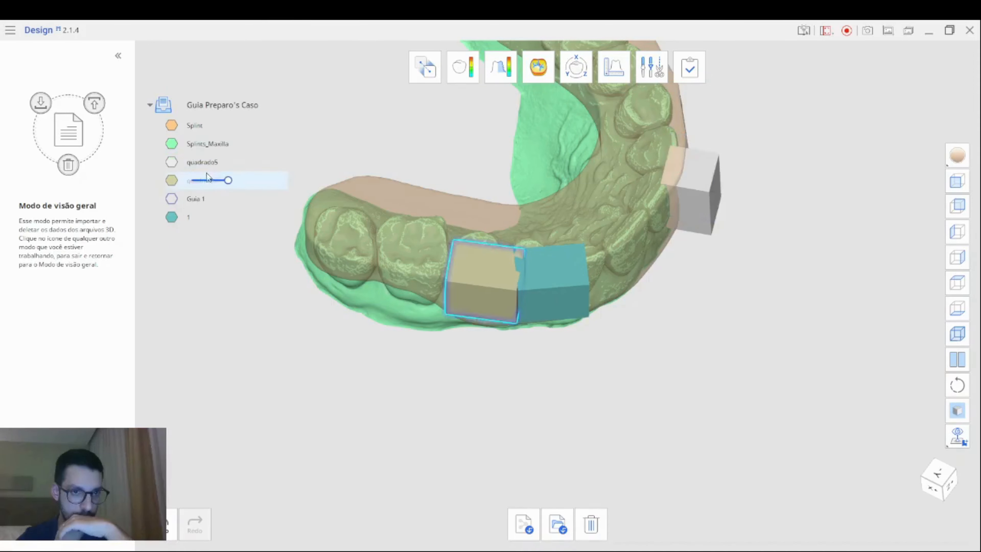
{"action": "left_click", "coordinate": [208, 164]}
{"action": "key", "text": "Delete"}
- Rename quadrado7 as "quadrado"
{"action": "left_click", "coordinate": [194, 165]}
{"action": "double_click", "coordinate": [194, 165]}
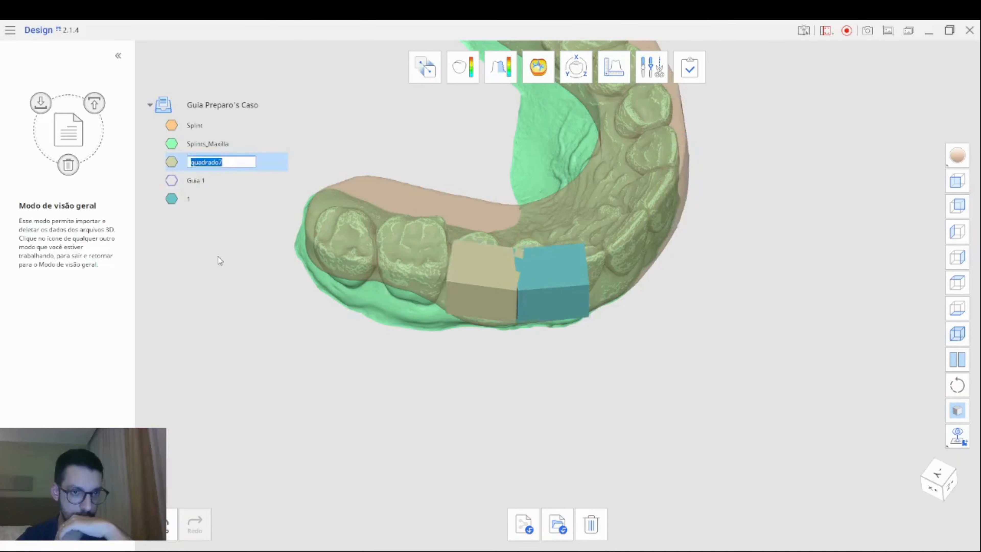
{"action": "left_click", "coordinate": [235, 161]}
{"action": "key", "text": "Return"}
- Duplicate block 1 and name the copy "2"
{"action": "left_click", "coordinate": [181, 199]}
{"action": "key", "text": "ctrl+d"}
{"action": "type", "text": "2"}
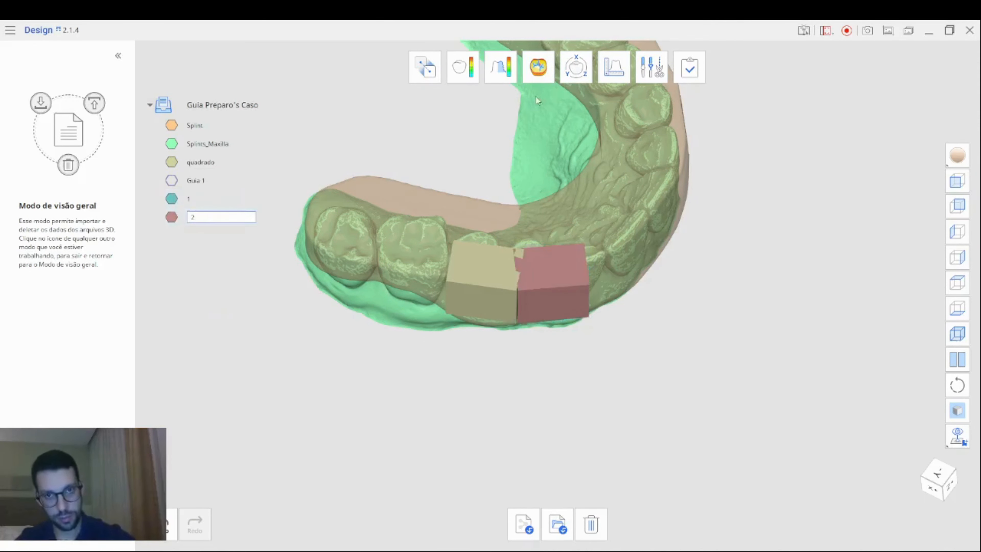
- Place block 2 next to block 1 toward the front teeth, rotating it to follow the arch
{"action": "left_click", "coordinate": [576, 67]}
{"action": "left_click", "coordinate": [699, 185]}
{"action": "left_click", "coordinate": [709, 495]}
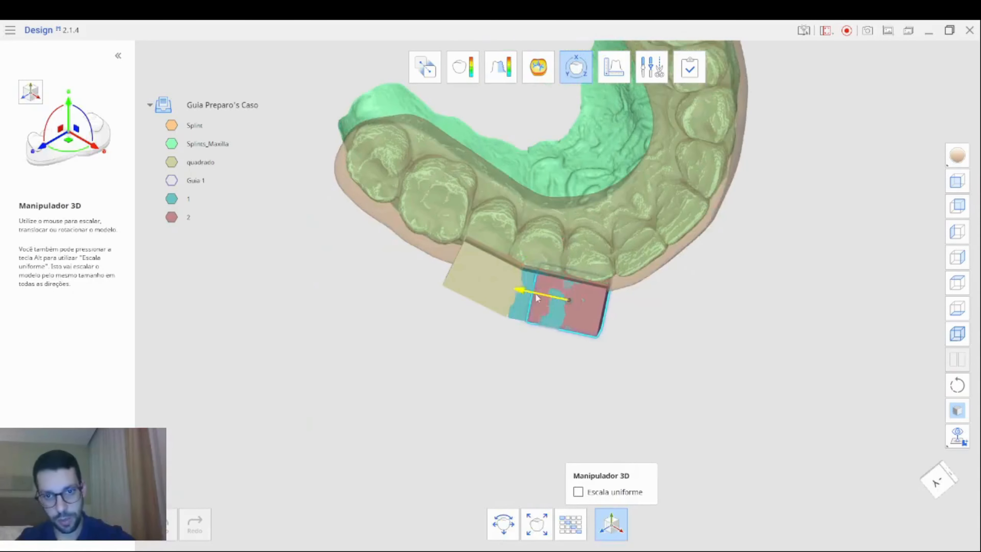
{"action": "left_click_drag", "start_coordinate": [536, 295], "coordinate": [587, 307]}
{"action": "mouse_move", "coordinate": [591, 263]}
{"action": "left_mouse_down"}
{"action": "mouse_move", "coordinate": [577, 265]}
{"action": "mouse_move", "coordinate": [597, 251]}
{"action": "left_mouse_up"}
{"action": "right_click_drag", "start_coordinate": [515, 390], "coordinate": [535, 156]}
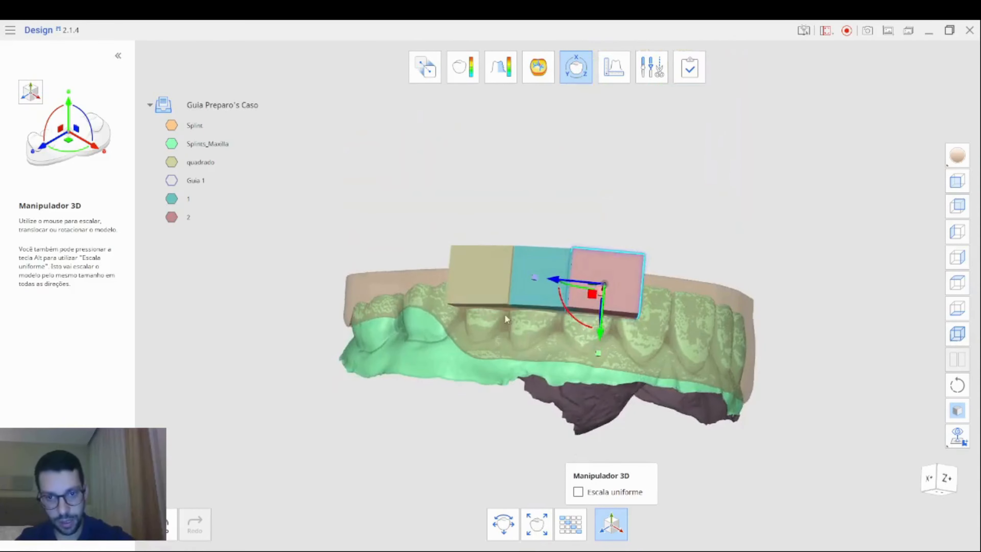
{"action": "right_click_drag", "start_coordinate": [646, 333], "coordinate": [757, 344]}
{"action": "left_click", "coordinate": [576, 67]}
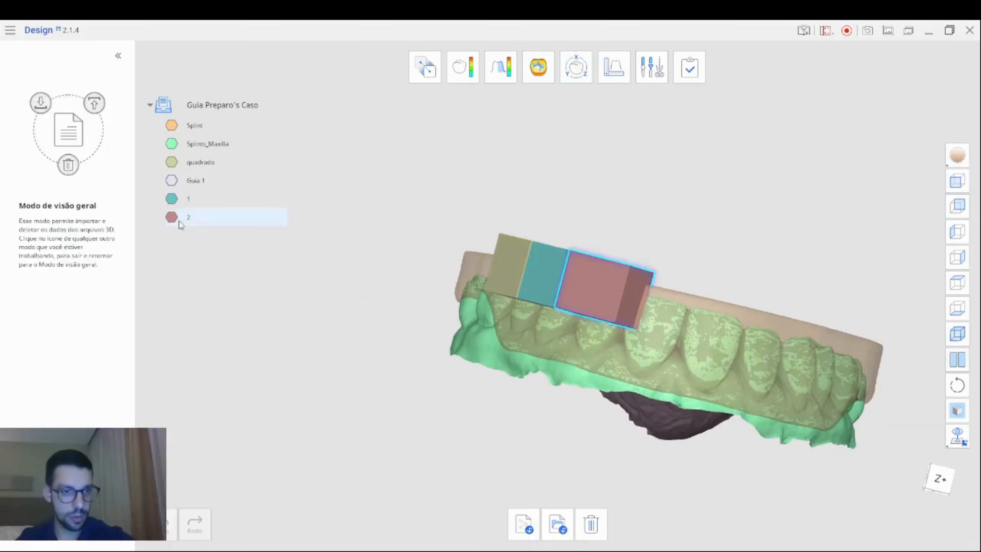
- Duplicate block 2 and name the copy "3"
{"action": "left_click", "coordinate": [179, 221]}
{"action": "left_click", "coordinate": [227, 322]}
{"action": "right_click_drag", "start_coordinate": [737, 214], "coordinate": [734, 313]}
{"action": "left_click", "coordinate": [204, 234]}
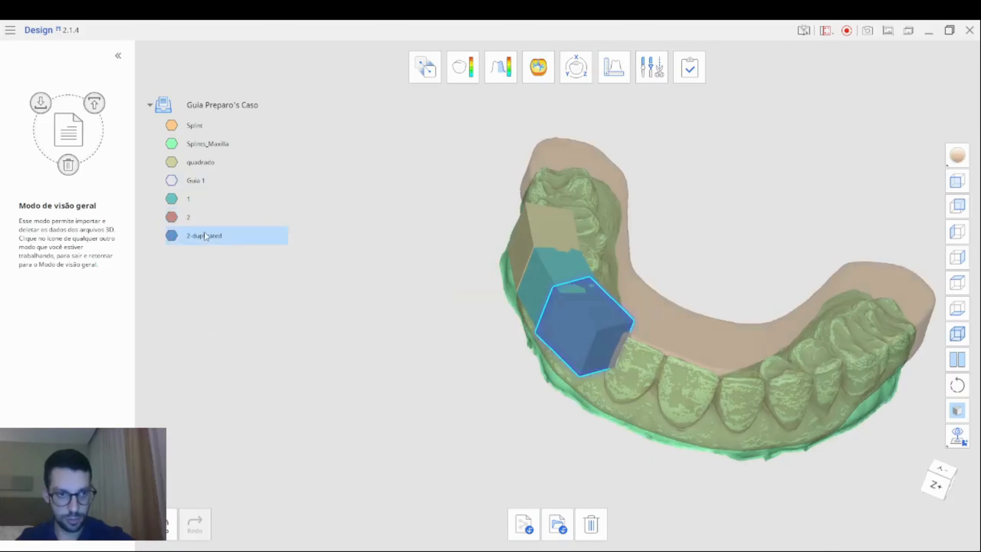
{"action": "type", "text": "3"}
{"action": "key", "text": "Return"}
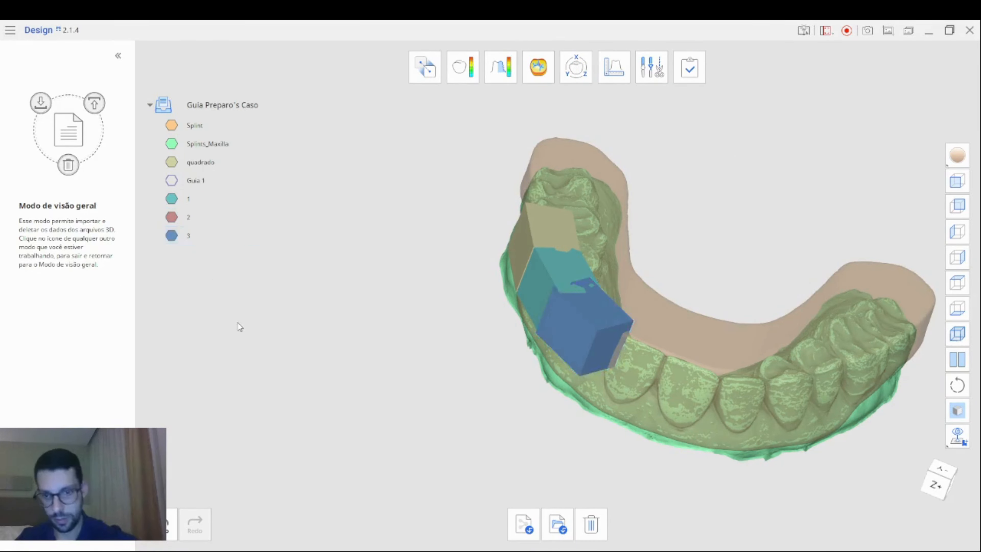
- Move block 3 along the arch toward the front teeth, overlapping block 2 and meeting the splint's outer edge
{"action": "left_click", "coordinate": [576, 67]}
{"action": "left_click", "coordinate": [331, 270]}
{"action": "left_click", "coordinate": [685, 468]}
{"action": "right_click_drag", "start_coordinate": [592, 357], "coordinate": [646, 406]}
{"action": "left_click_drag", "start_coordinate": [559, 293], "coordinate": [565, 323]}
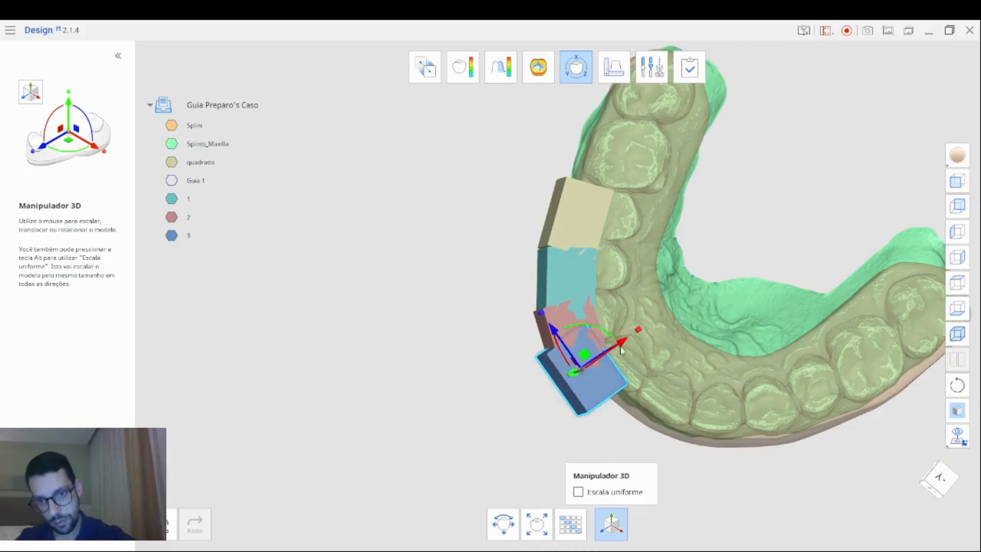
{"action": "right_click_drag", "start_coordinate": [624, 339], "coordinate": [611, 286]}
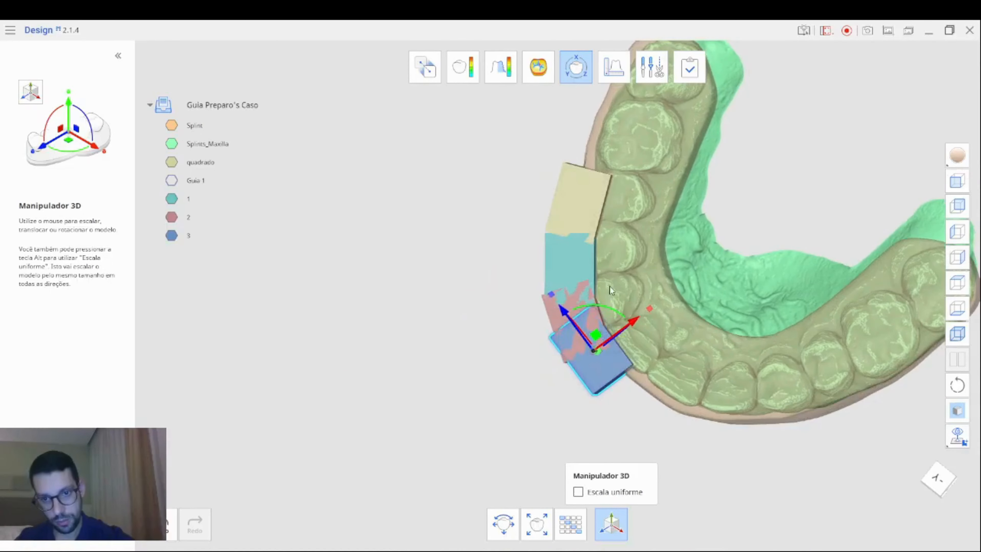
- Duplicate block 3 and name the copy "4"
{"action": "key", "text": "Escape"}
{"action": "left_click", "coordinate": [172, 237]}
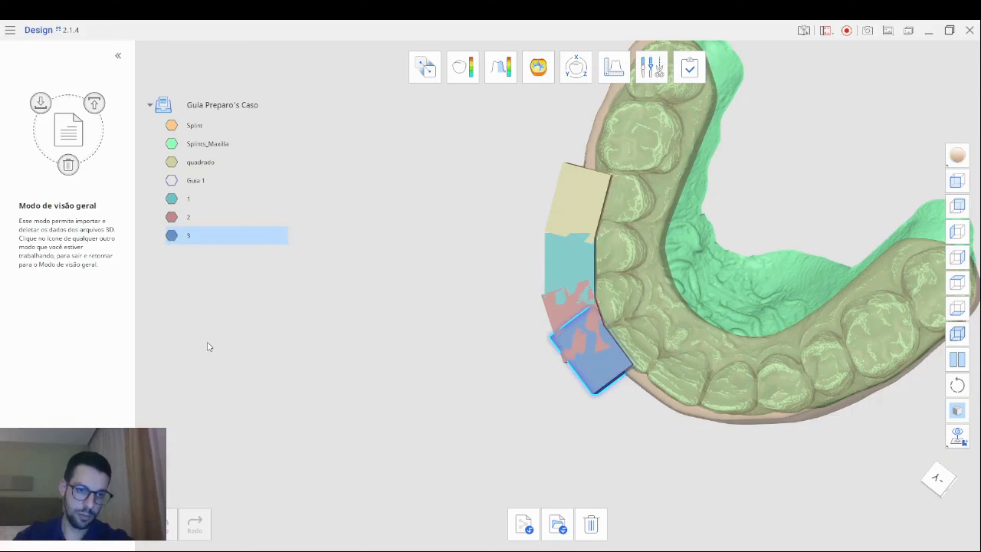
{"action": "type", "text": "4"}
{"action": "key", "text": "Return"}
- Place block 4 beside block 3 toward the front teeth, adjusting its position and rotation to follow the arch
{"action": "left_click", "coordinate": [576, 72]}
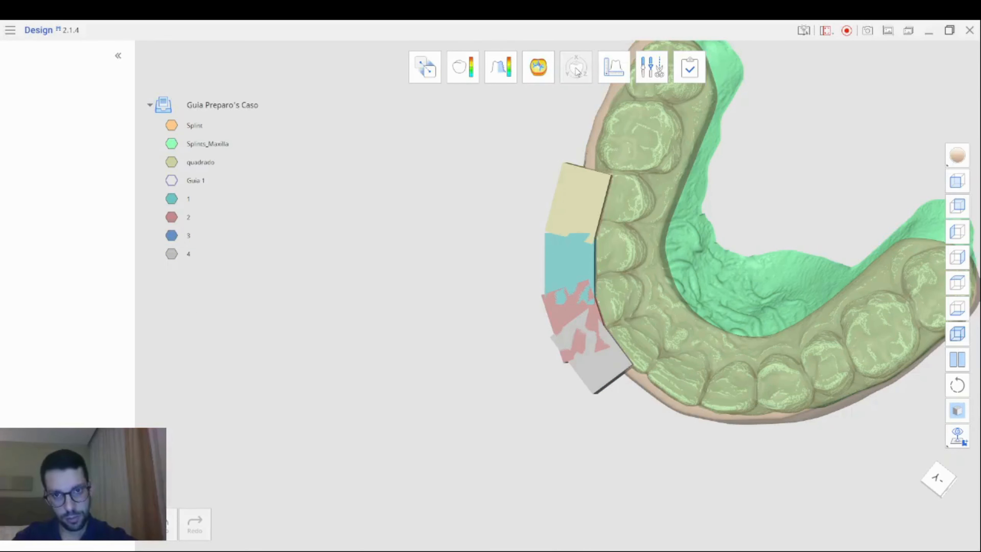
{"action": "left_click", "coordinate": [417, 270]}
{"action": "left_click", "coordinate": [691, 486]}
{"action": "left_click_drag", "start_coordinate": [561, 311], "coordinate": [574, 342]}
{"action": "left_click_drag", "start_coordinate": [662, 372], "coordinate": [661, 362]}
{"action": "left_click_drag", "start_coordinate": [577, 343], "coordinate": [582, 349]}
{"action": "left_click_drag", "start_coordinate": [654, 338], "coordinate": [652, 340]}
{"action": "right_click_drag", "start_coordinate": [691, 297], "coordinate": [731, 137]}
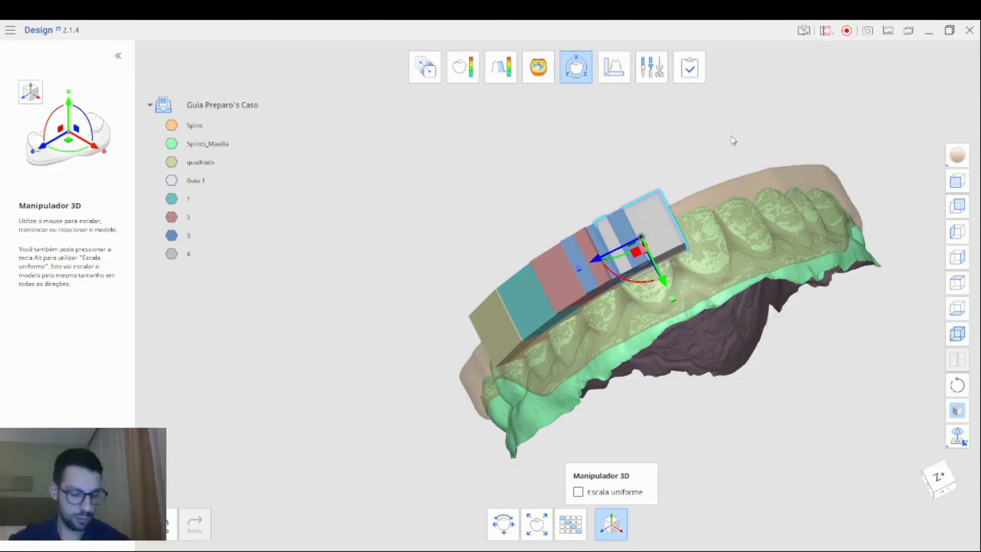
{"action": "right_click_drag", "start_coordinate": [734, 141], "coordinate": [623, 377]}
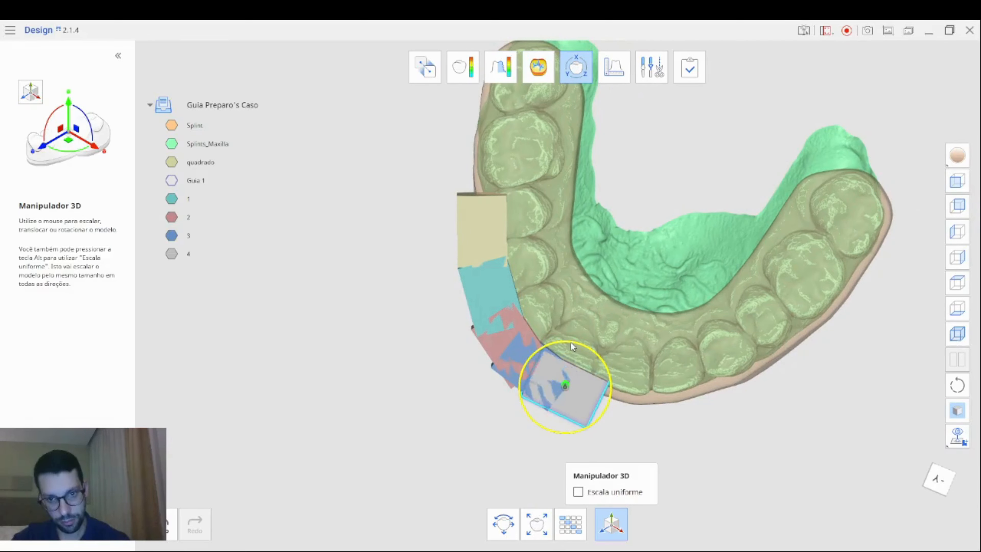
- Duplicate block 4 as "5" and move the copy farther along the arch across the front teeth
{"action": "right_click_drag", "start_coordinate": [571, 343], "coordinate": [471, 225]}
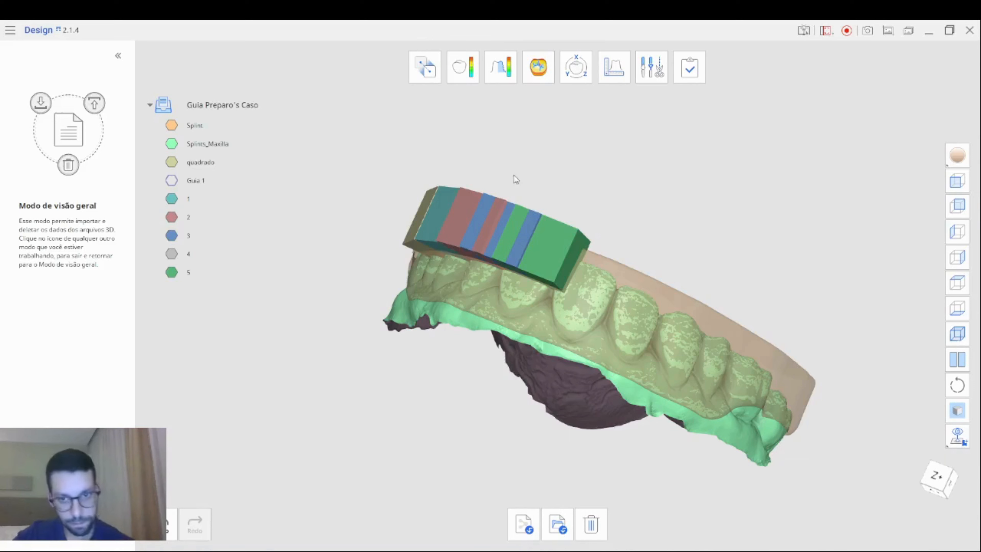
{"action": "left_click", "coordinate": [189, 272]}
{"action": "left_click", "coordinate": [572, 73]}
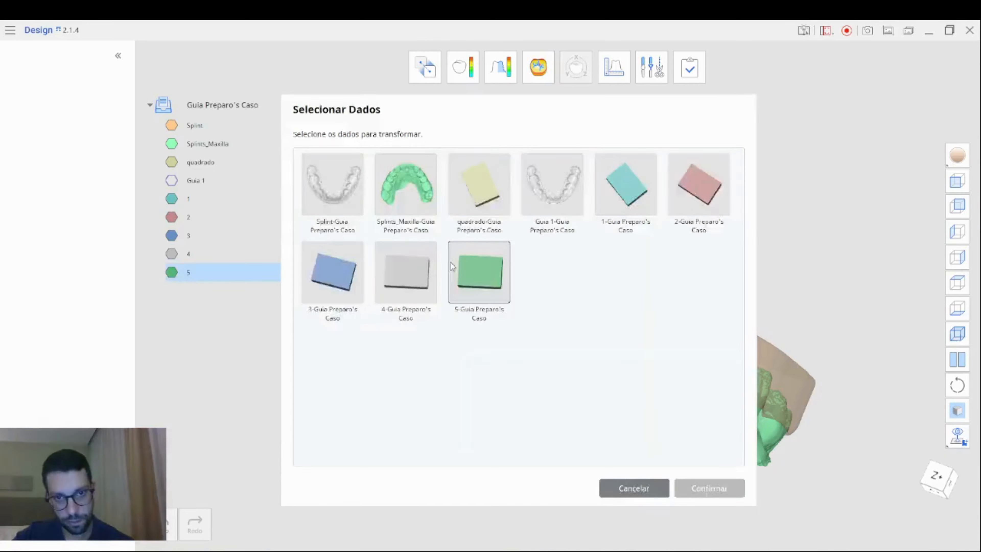
{"action": "left_click", "coordinate": [481, 271]}
{"action": "left_click", "coordinate": [707, 487]}
{"action": "right_click_drag", "start_coordinate": [654, 251], "coordinate": [490, 391]}
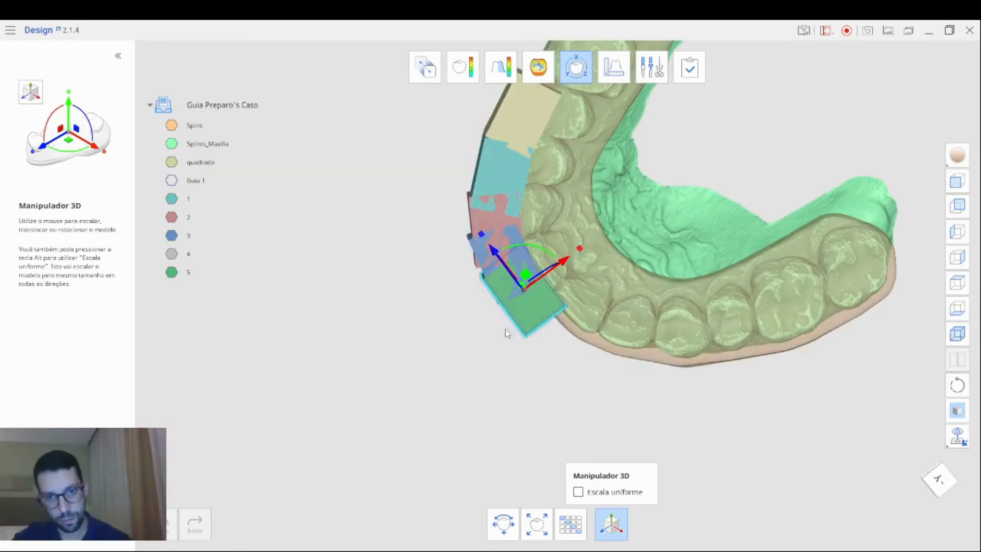
{"action": "left_click_drag", "start_coordinate": [494, 253], "coordinate": [557, 274]}
{"action": "right_click_drag", "start_coordinate": [649, 274], "coordinate": [788, 331]}
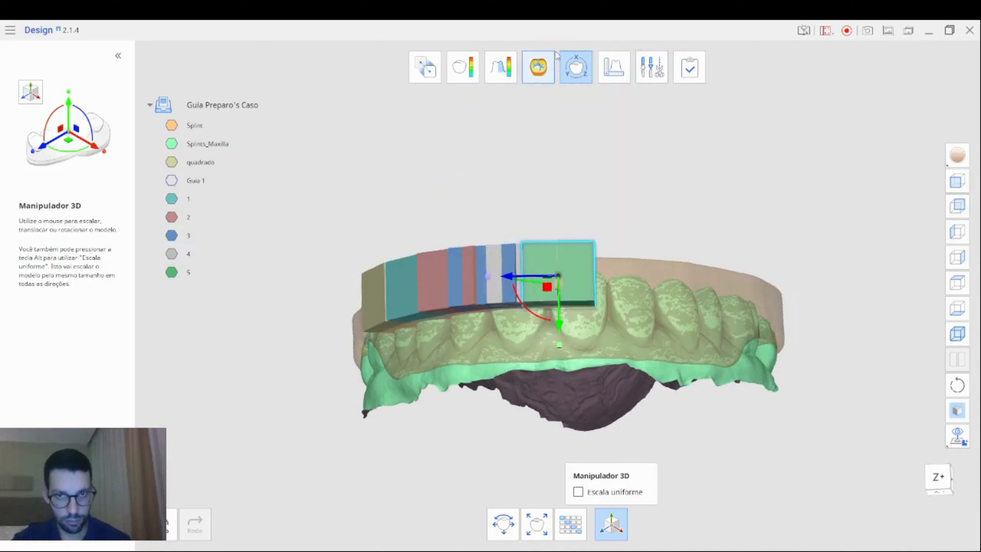
- Duplicate block 5 and name the copy "6"
{"action": "left_click", "coordinate": [575, 66]}
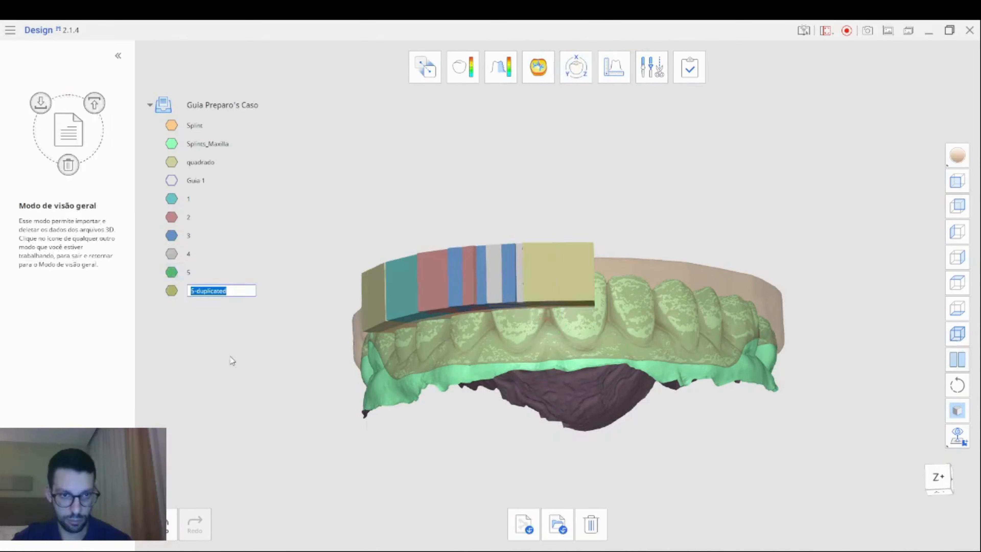
{"action": "type", "text": "6"}
{"action": "key", "text": "Return"}
- Place block 6 beside block 5 over the front teeth, rotating it to follow the arch onto the opposite side
{"action": "left_click", "coordinate": [575, 66]}
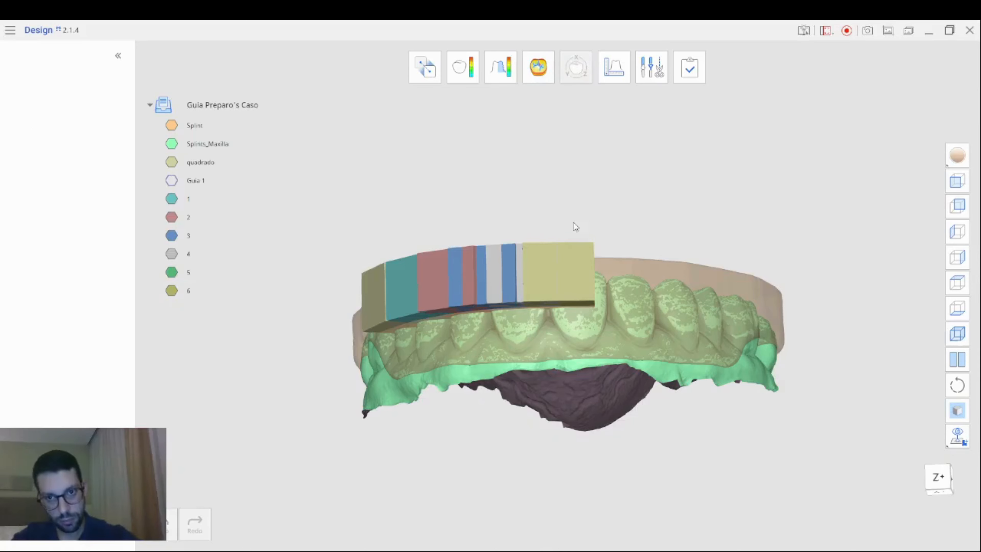
{"action": "left_click", "coordinate": [702, 486]}
{"action": "right_click_drag", "start_coordinate": [639, 180], "coordinate": [525, 325]}
{"action": "left_click_drag", "start_coordinate": [526, 326], "coordinate": [573, 276]}
{"action": "scroll", "coordinate": [663, 307], "scroll_direction": "up", "scroll_amount": 2}
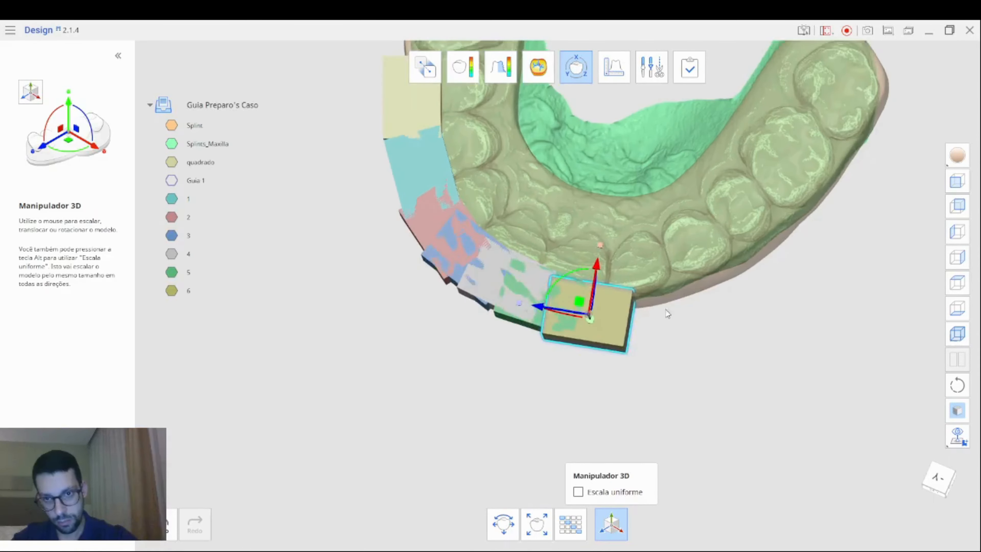
{"action": "right_click_drag", "start_coordinate": [665, 309], "coordinate": [661, 363]}
{"action": "left_click_drag", "start_coordinate": [580, 276], "coordinate": [576, 277]}
{"action": "left_click_drag", "start_coordinate": [538, 314], "coordinate": [554, 316]}
{"action": "left_click_drag", "start_coordinate": [580, 284], "coordinate": [610, 271]}
{"action": "right_click_drag", "start_coordinate": [784, 387], "coordinate": [581, 95]}
{"action": "left_click", "coordinate": [576, 69]}
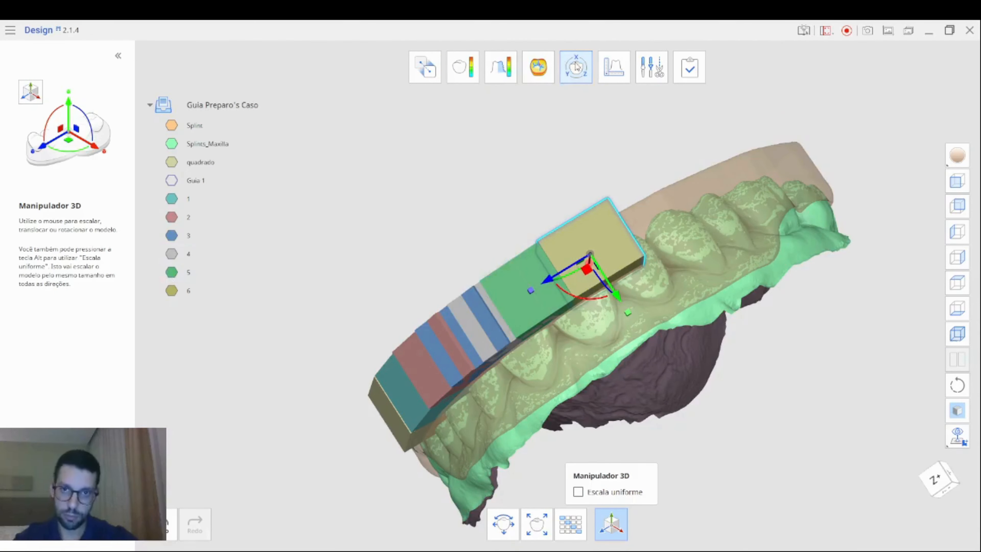
- Duplicate block 6 and name the copy "7"
{"action": "left_click", "coordinate": [175, 288]}
{"action": "key", "text": "ctrl+d"}
{"action": "right_click_drag", "start_coordinate": [447, 183], "coordinate": [437, 243]}
{"action": "left_click", "coordinate": [191, 310]}
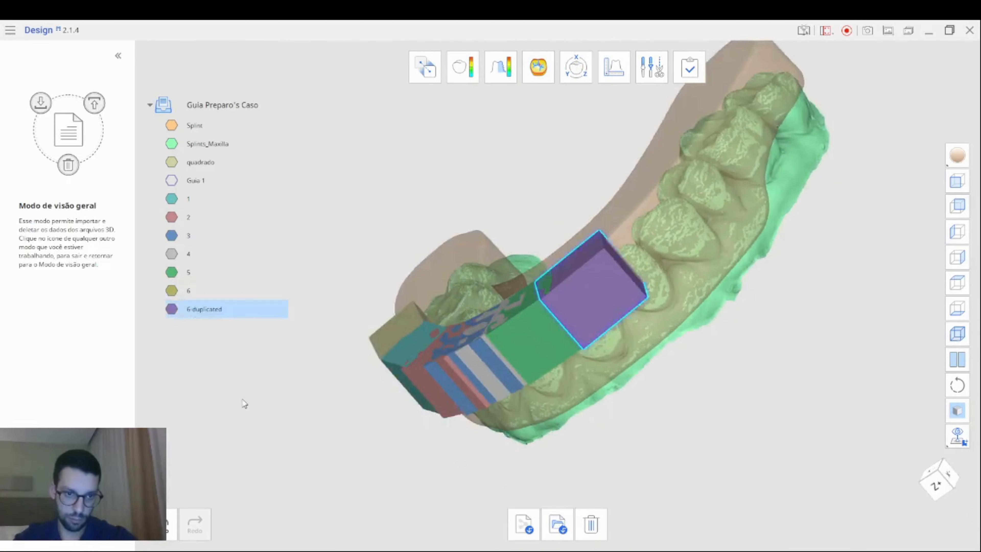
{"action": "type", "text": "7"}
{"action": "key", "text": "Return"}
- Move block 7 along the arch, continuing the row past block 6
{"action": "right_click_drag", "start_coordinate": [377, 393], "coordinate": [213, 343]}
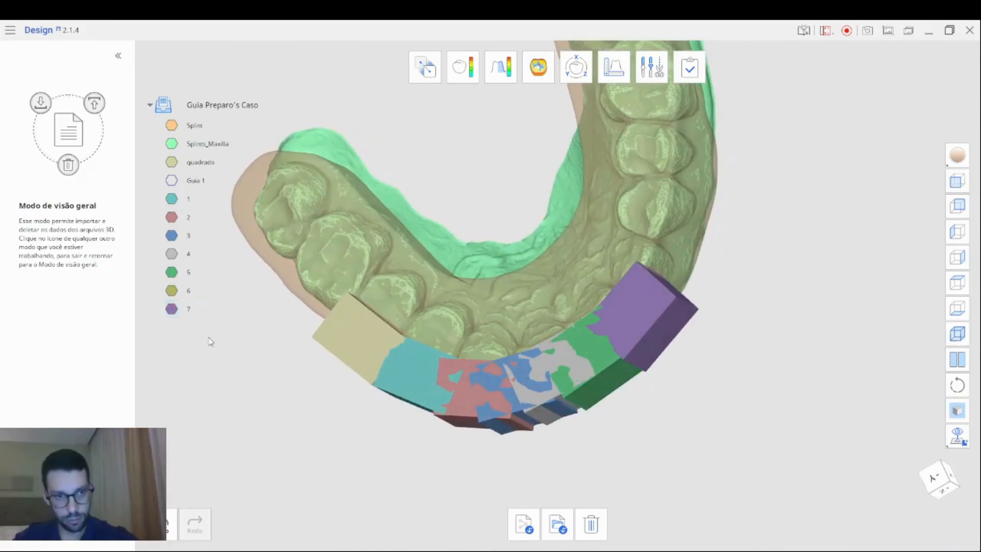
{"action": "left_click", "coordinate": [576, 67]}
{"action": "left_click", "coordinate": [707, 486]}
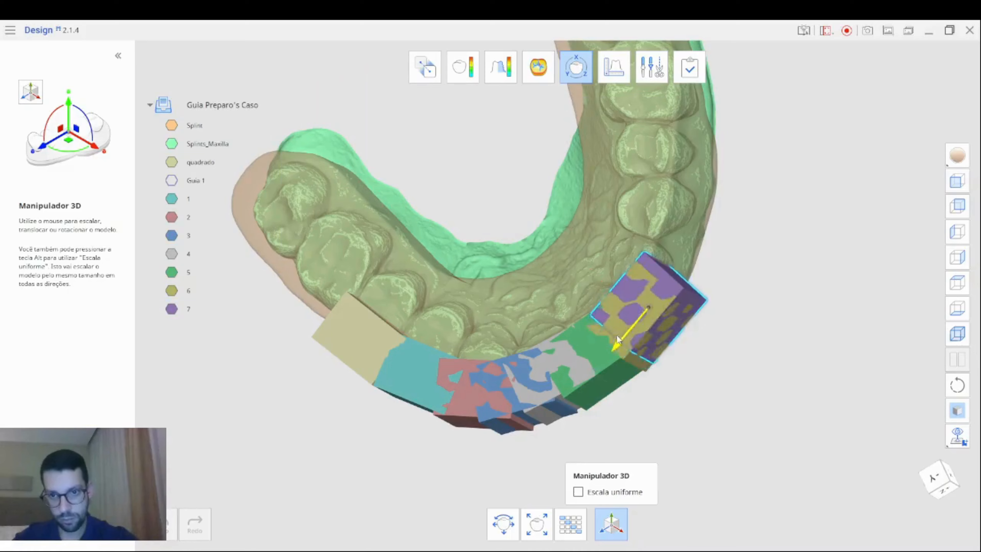
{"action": "right_click_drag", "start_coordinate": [616, 335], "coordinate": [381, 188]}
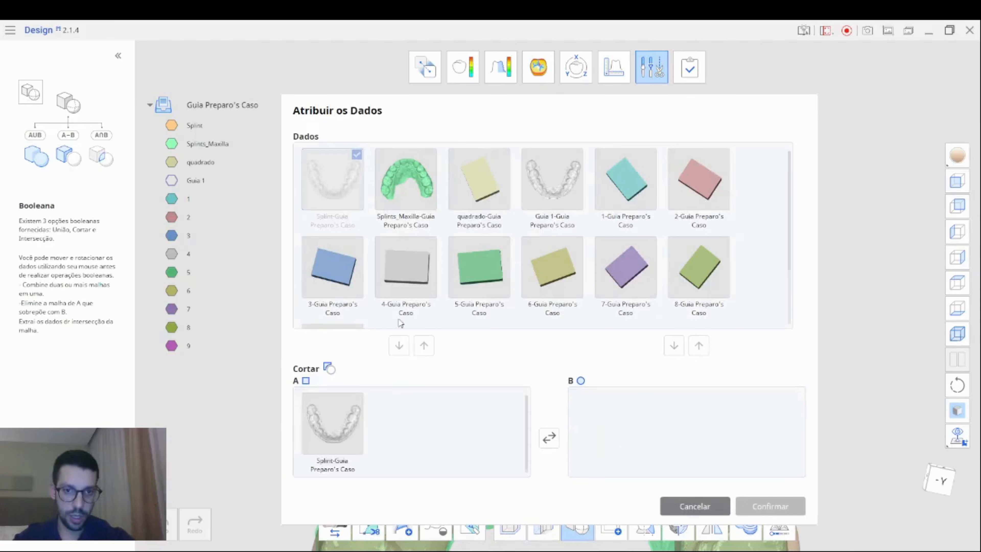
- Cut the splint with a Boolean subtraction, using quadrado and blocks 1 to 9 as the cutting bodies
{"action": "left_click", "coordinate": [471, 165]}
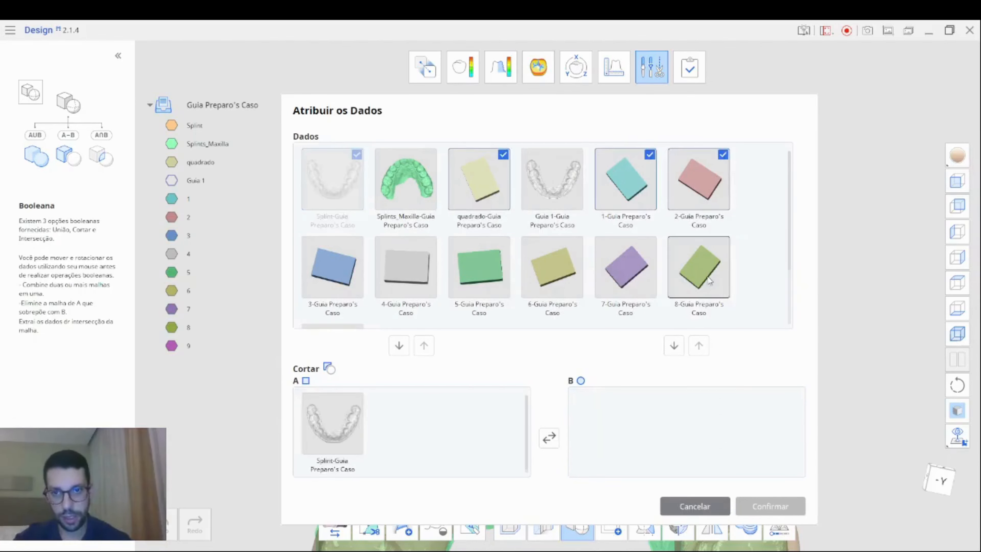
{"action": "left_click", "coordinate": [434, 271]}
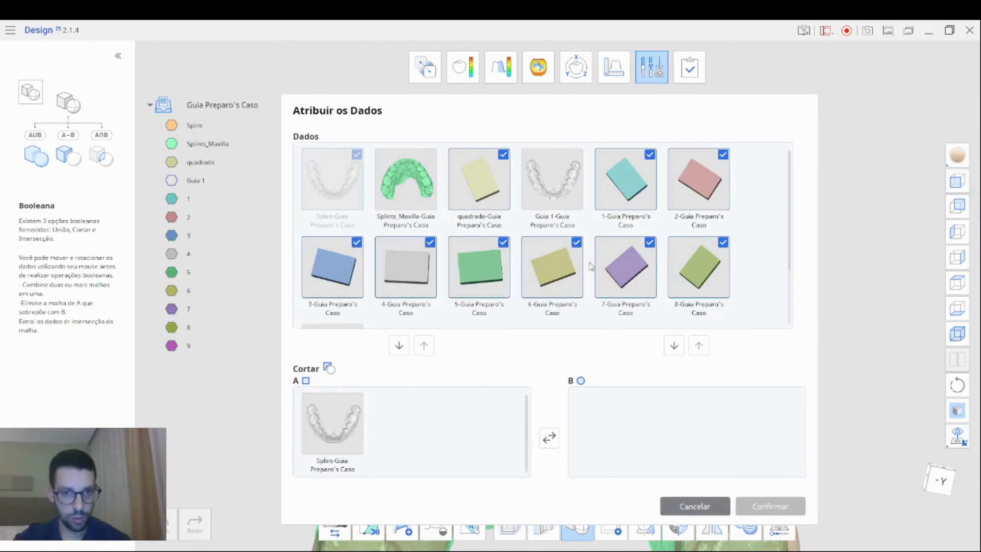
{"action": "scroll", "coordinate": [535, 289], "scroll_direction": "down", "scroll_amount": 2}
{"action": "left_click", "coordinate": [673, 429]}
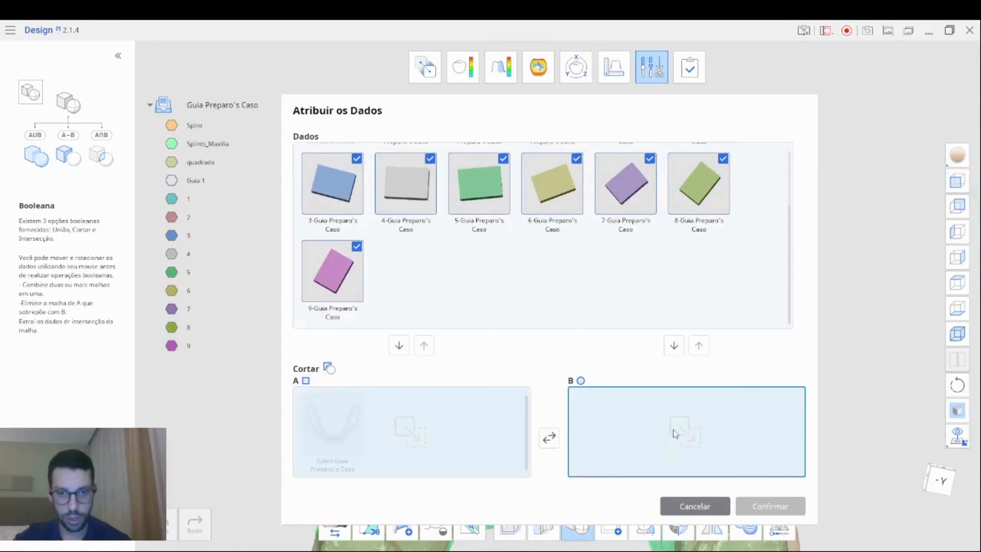
{"action": "left_click", "coordinate": [792, 505]}
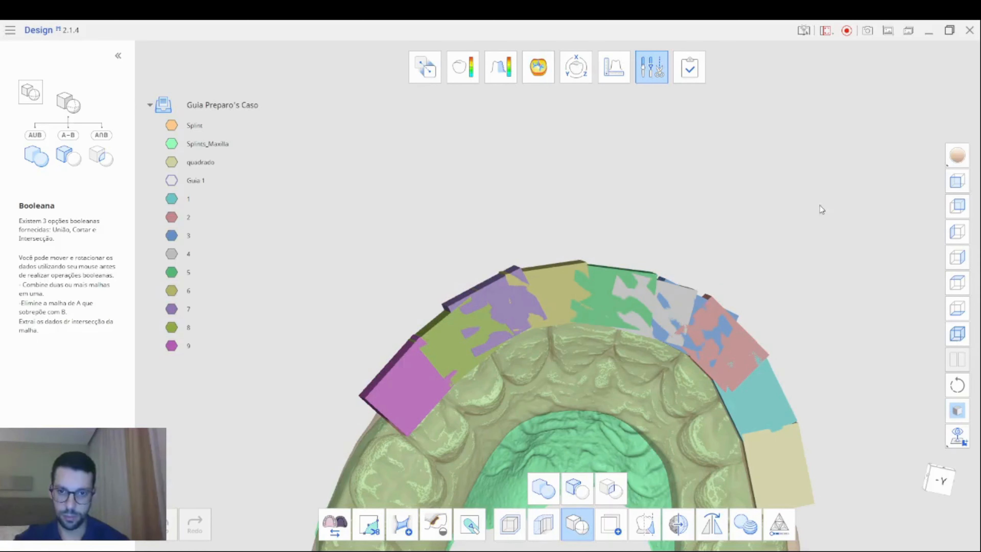
- Name the Boolean cut result "Guia2"
{"action": "type", "text": "Gu"}
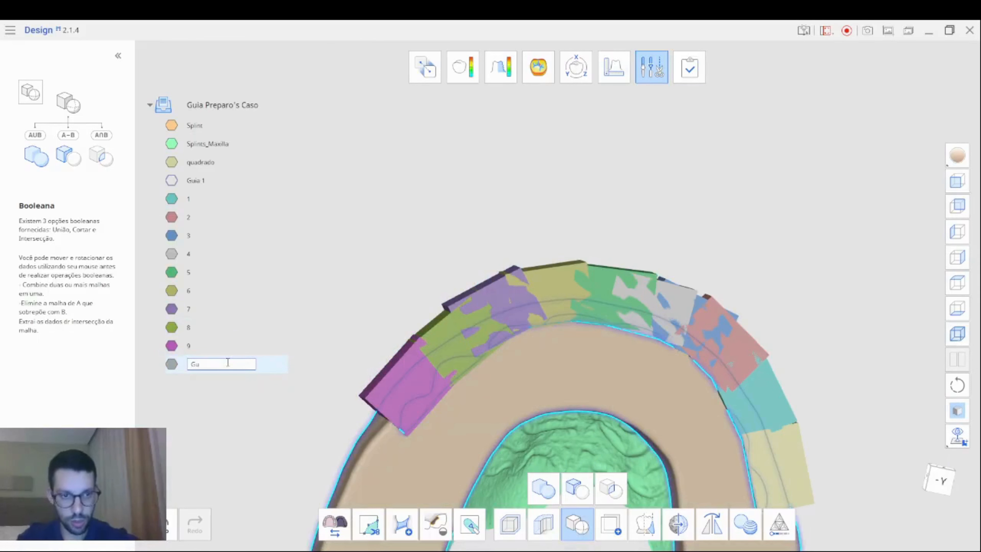
{"action": "type", "text": "ia2"}
{"action": "key", "text": "Return"}
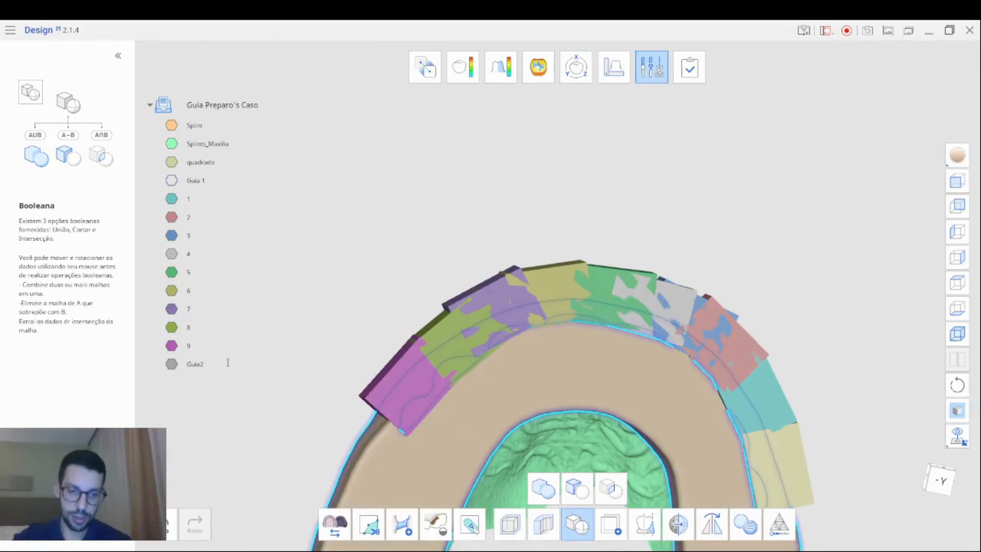
- Isolate Guia2, show Splints_Maxilla with it, and examine the cut opening along the teeth
{"action": "double_click", "coordinate": [209, 373]}
{"action": "right_click_drag", "start_coordinate": [665, 202], "coordinate": [644, 252]}
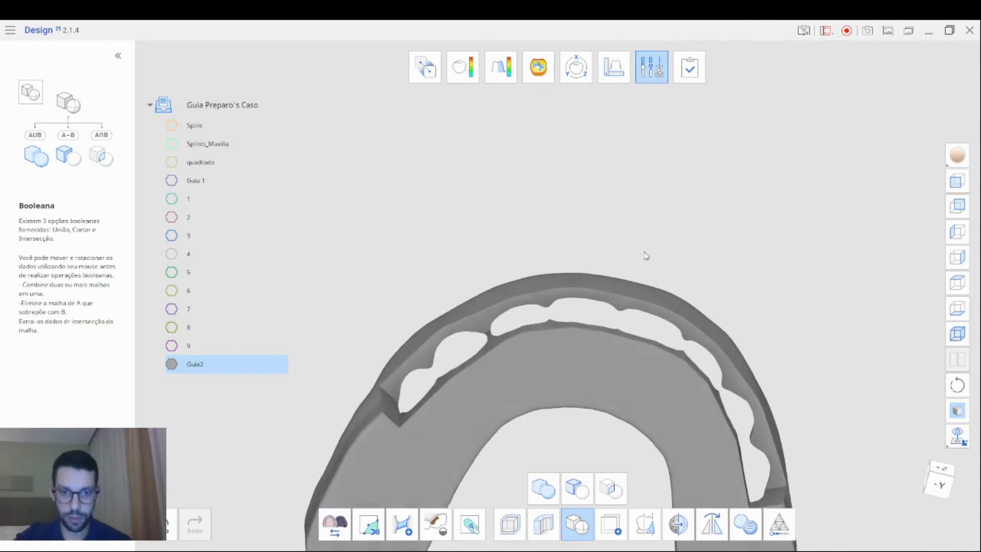
{"action": "left_click", "coordinate": [176, 143]}
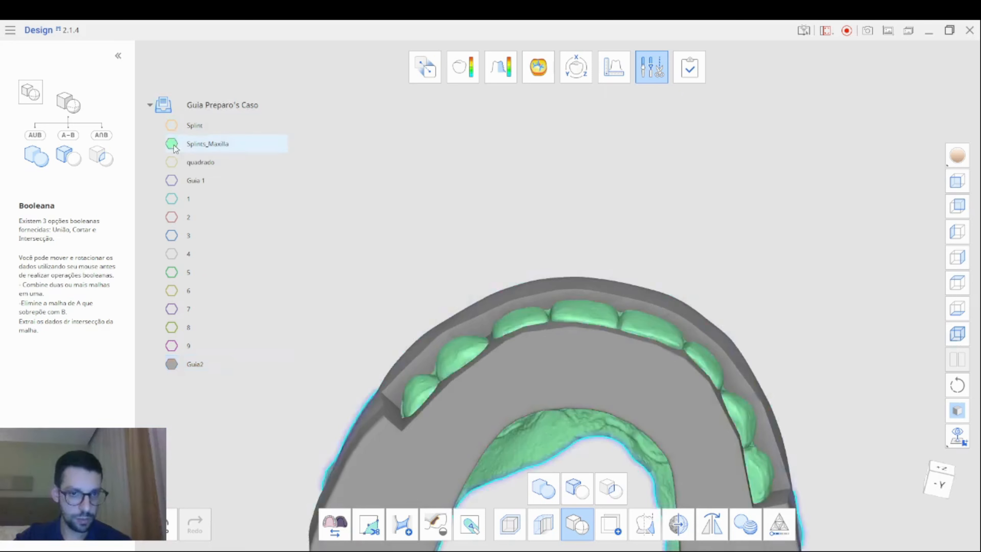
{"action": "right_click_drag", "start_coordinate": [701, 259], "coordinate": [638, 217]}
{"action": "left_click", "coordinate": [435, 322]}
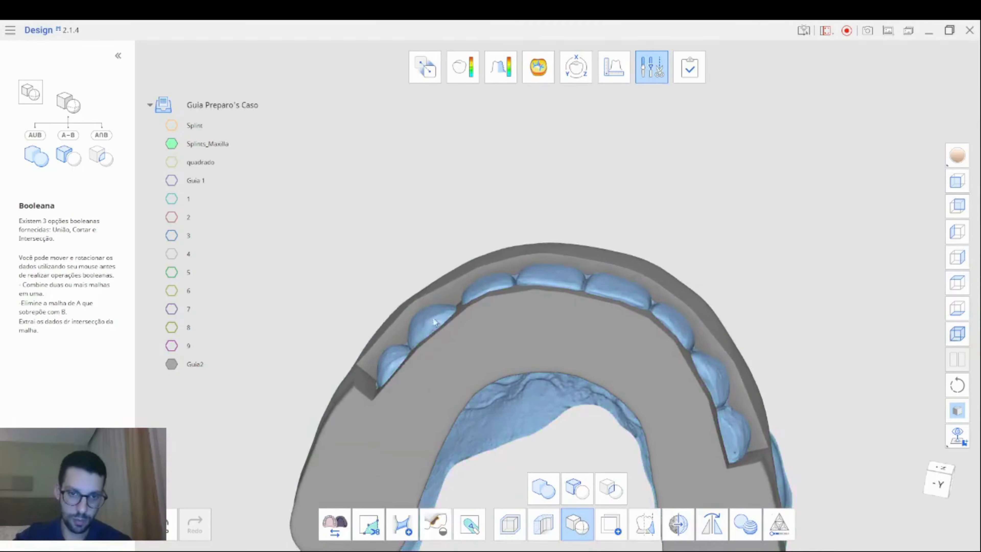
{"action": "right_click_drag", "start_coordinate": [716, 164], "coordinate": [576, 267]}
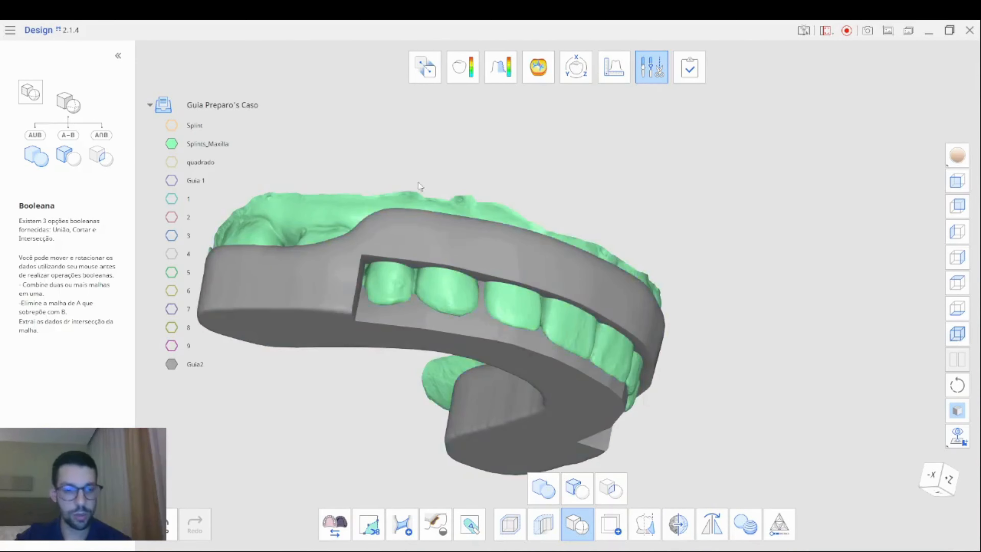
- Leave the Boolean tool and delete the Guia2 model
{"action": "left_click", "coordinate": [192, 365]}
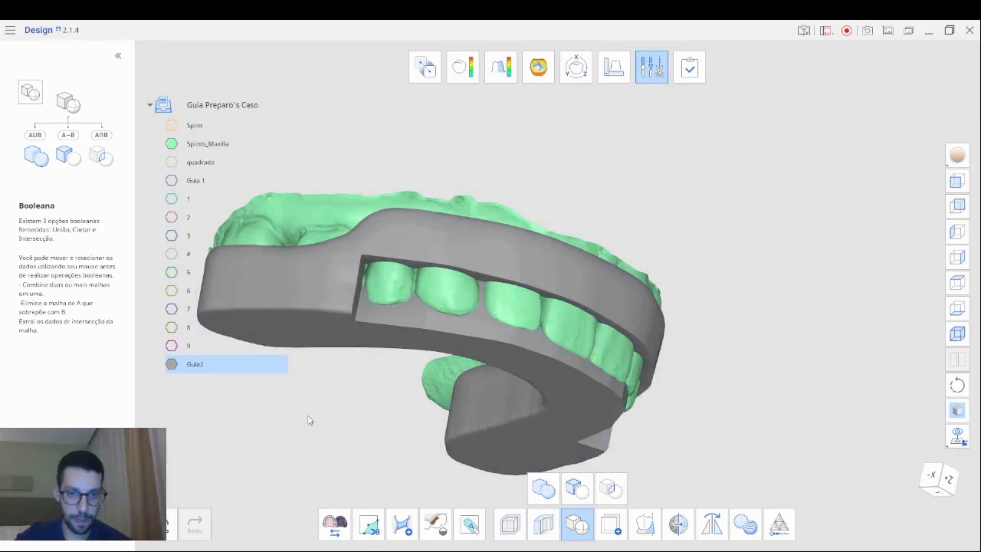
{"action": "left_click", "coordinate": [652, 67]}
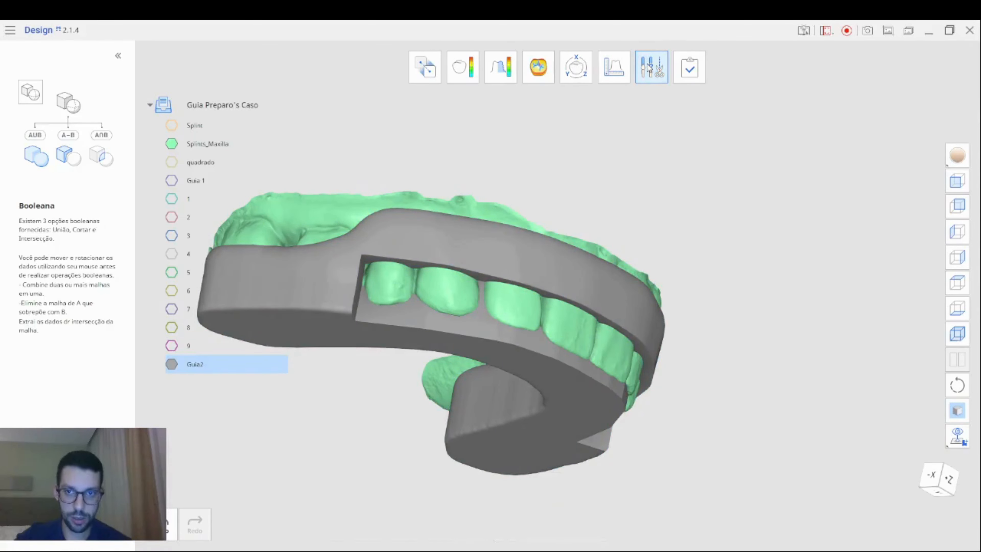
{"action": "left_click", "coordinate": [233, 364]}
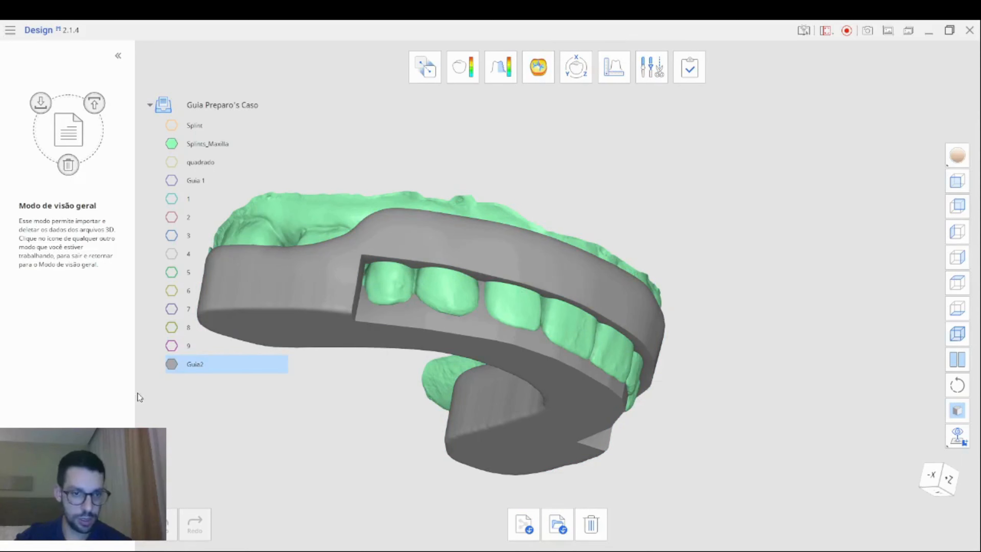
{"action": "left_click", "coordinate": [191, 363]}
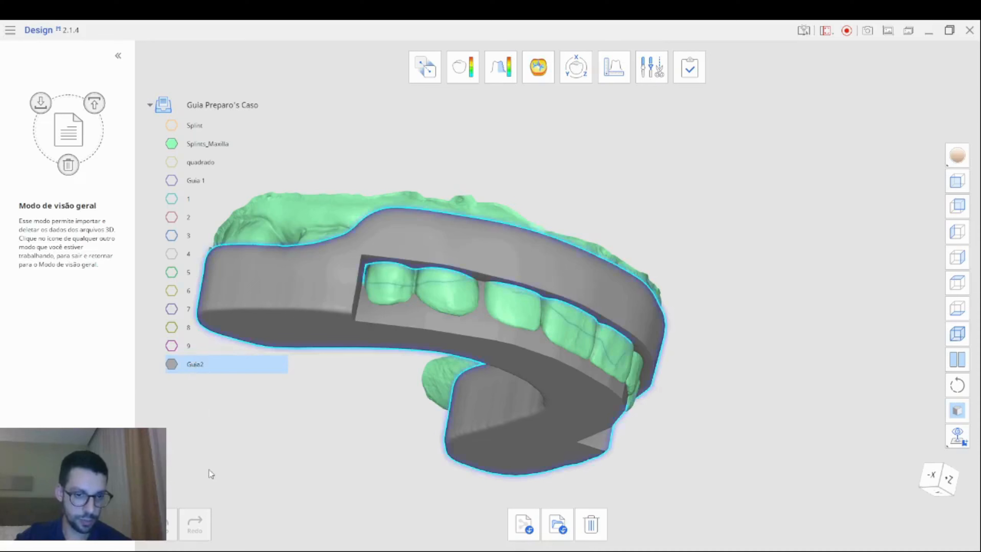
{"action": "key", "text": "Delete"}
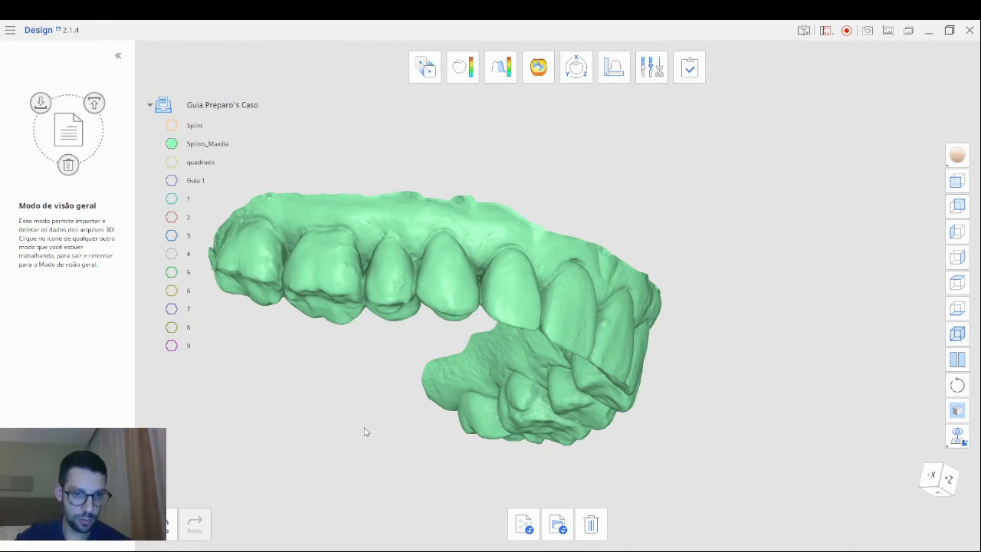
- Show blocks 8 and 9 together with the Splints_Maxilla model
{"action": "left_click", "coordinate": [172, 345]}
{"action": "left_click", "coordinate": [171, 328]}
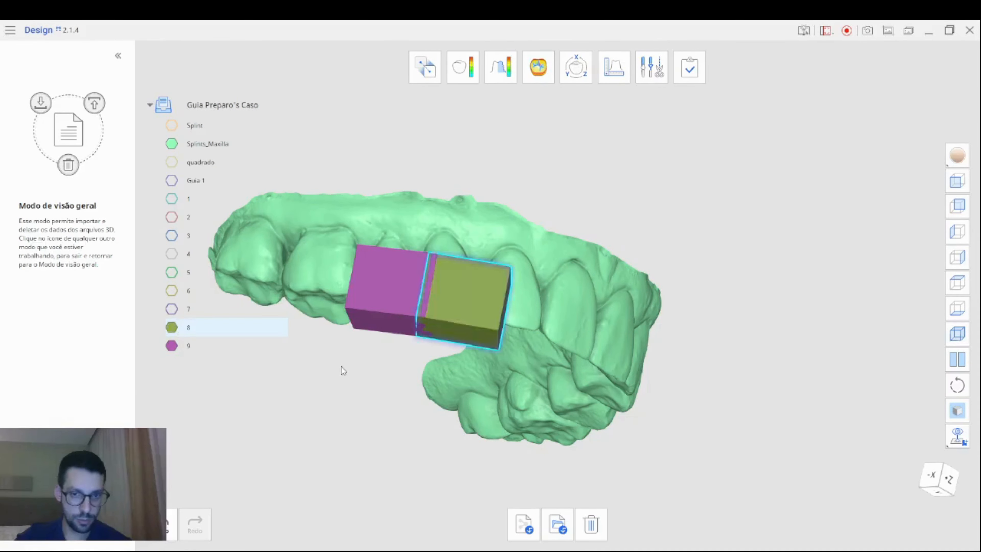
{"action": "left_click_drag", "start_coordinate": [341, 367], "coordinate": [525, 176]}
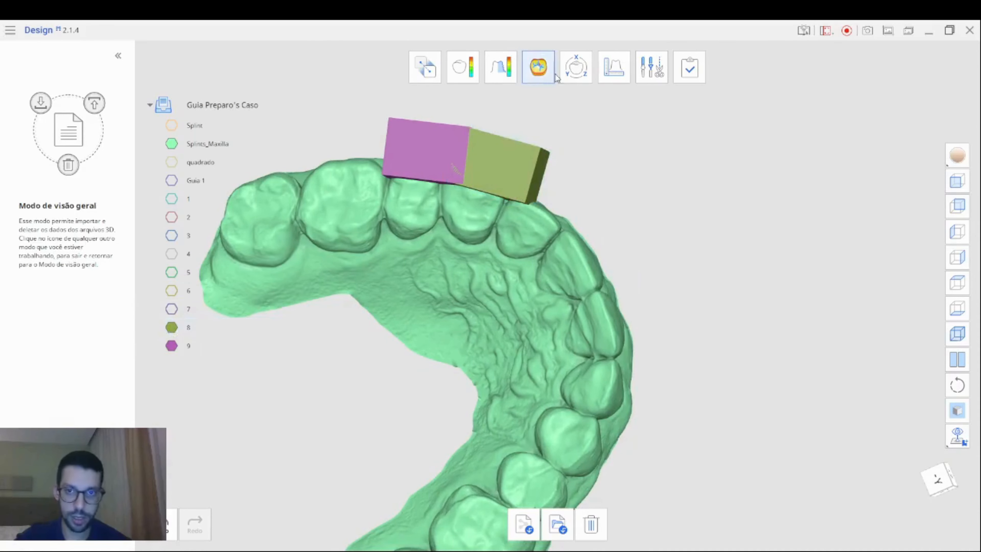
- Nudge block 8 slightly inward toward the teeth with the 3D manipulator and show block 7 next to it
{"action": "left_click", "coordinate": [575, 75]}
{"action": "left_click", "coordinate": [707, 286]}
{"action": "left_click", "coordinate": [707, 487]}
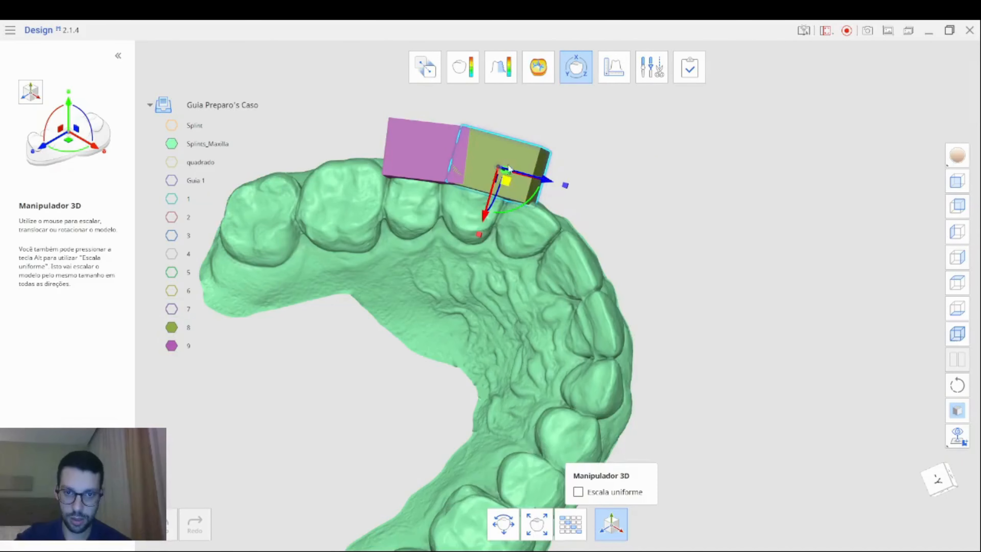
{"action": "left_click_drag", "start_coordinate": [485, 214], "coordinate": [485, 217]}
{"action": "left_click", "coordinate": [171, 309]}
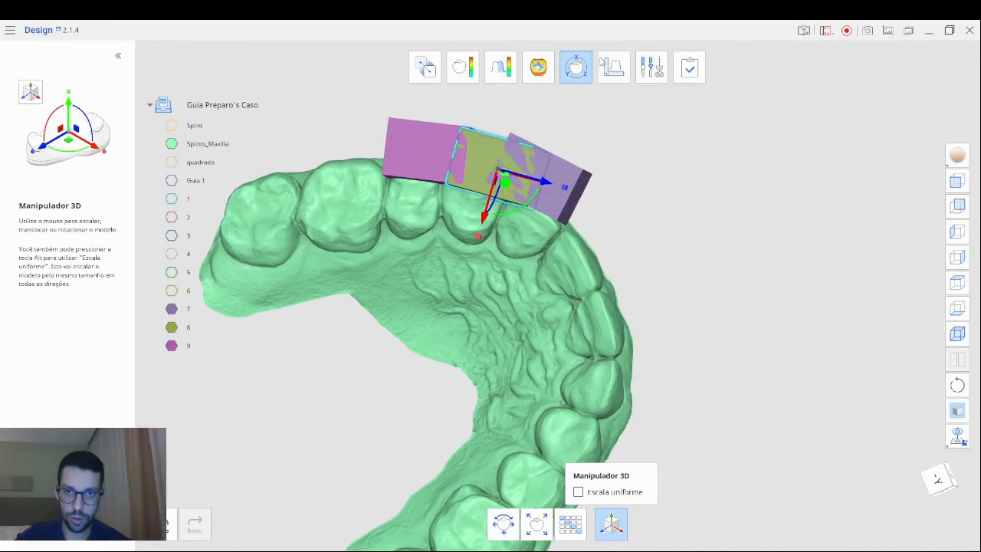
- Nudge block 7 slightly inward toward the teeth to line it up with block 8
{"action": "left_click", "coordinate": [583, 69]}
{"action": "left_click", "coordinate": [576, 68]}
{"action": "left_click", "coordinate": [636, 286]}
{"action": "left_click", "coordinate": [707, 487]}
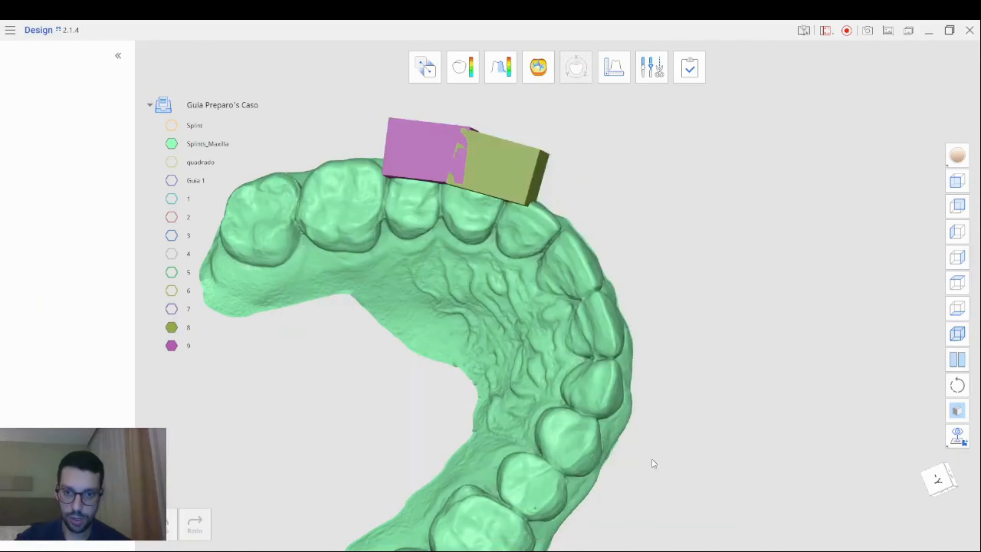
{"action": "left_click_drag", "start_coordinate": [517, 225], "coordinate": [517, 229]}
- Set up a Boolean cut with the Splint model as data A
{"action": "left_click", "coordinate": [650, 69]}
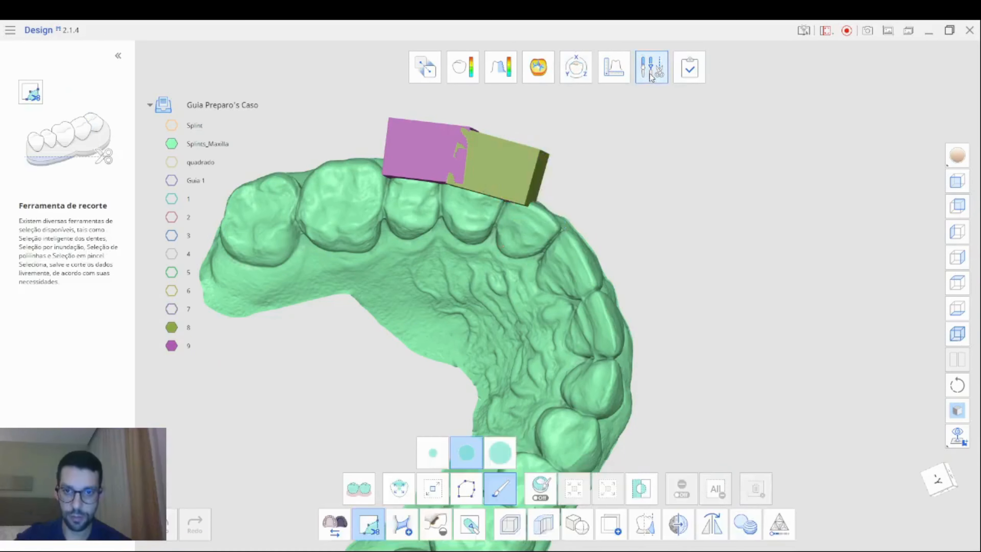
{"action": "left_click", "coordinate": [587, 536]}
{"action": "left_click", "coordinate": [576, 488]}
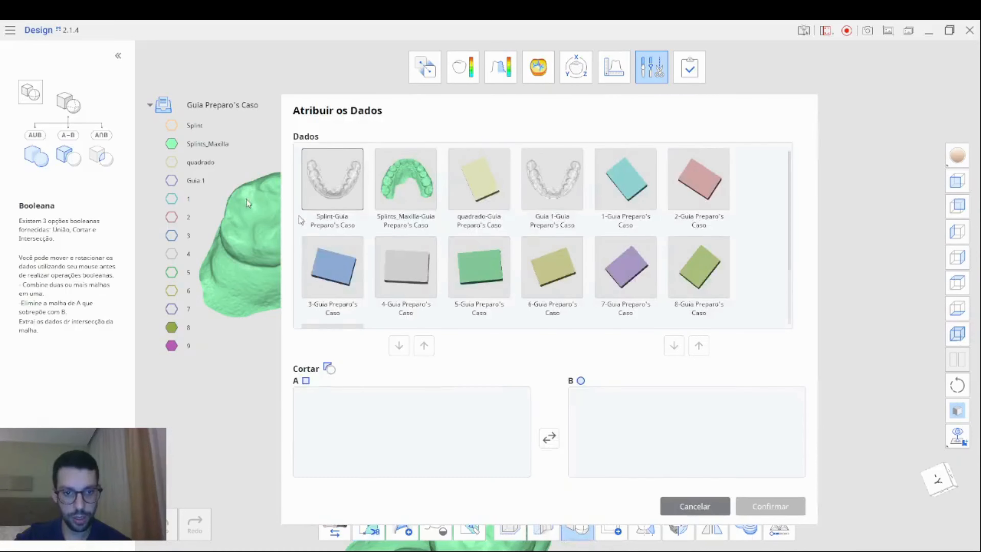
{"action": "left_click", "coordinate": [328, 180]}
{"action": "left_click", "coordinate": [399, 345]}
- Assign the quadrado block and blocks 1 to 9 as data B and run the Boolean cut
{"action": "left_click", "coordinate": [482, 183]}
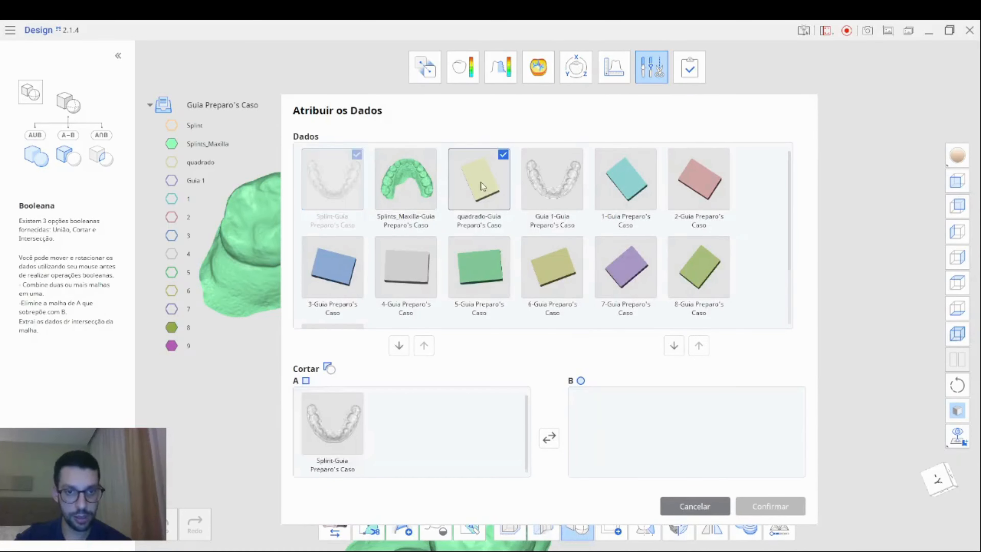
{"action": "left_click", "coordinate": [480, 267]}
{"action": "left_click", "coordinate": [552, 266]}
{"action": "left_click", "coordinate": [626, 179]}
{"action": "left_click", "coordinate": [626, 267]}
{"action": "left_click", "coordinate": [699, 266]}
{"action": "left_click", "coordinate": [699, 178]}
{"action": "left_click", "coordinate": [406, 267]}
{"action": "left_click", "coordinate": [335, 278]}
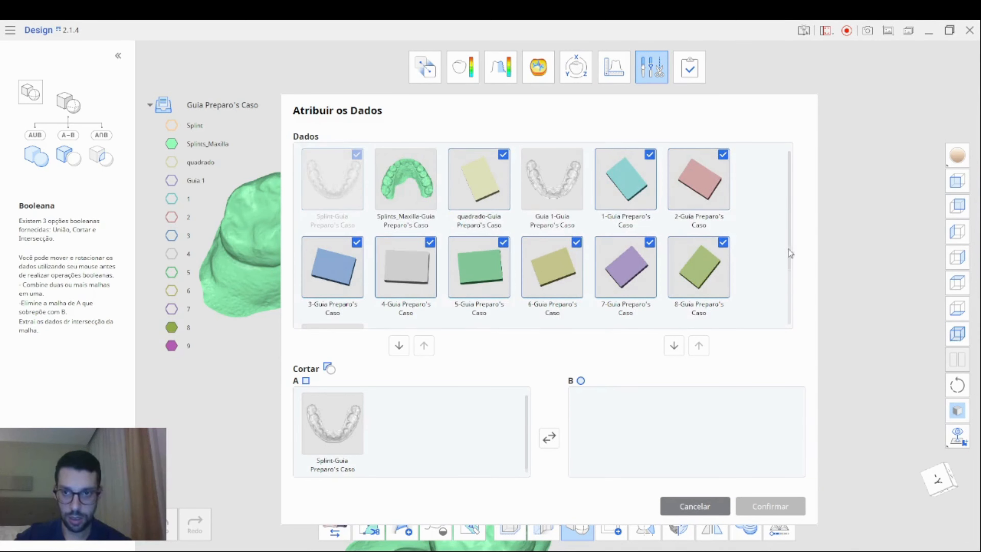
{"action": "scroll", "coordinate": [790, 254], "scroll_direction": "down", "scroll_amount": 2}
{"action": "left_click", "coordinate": [338, 280]}
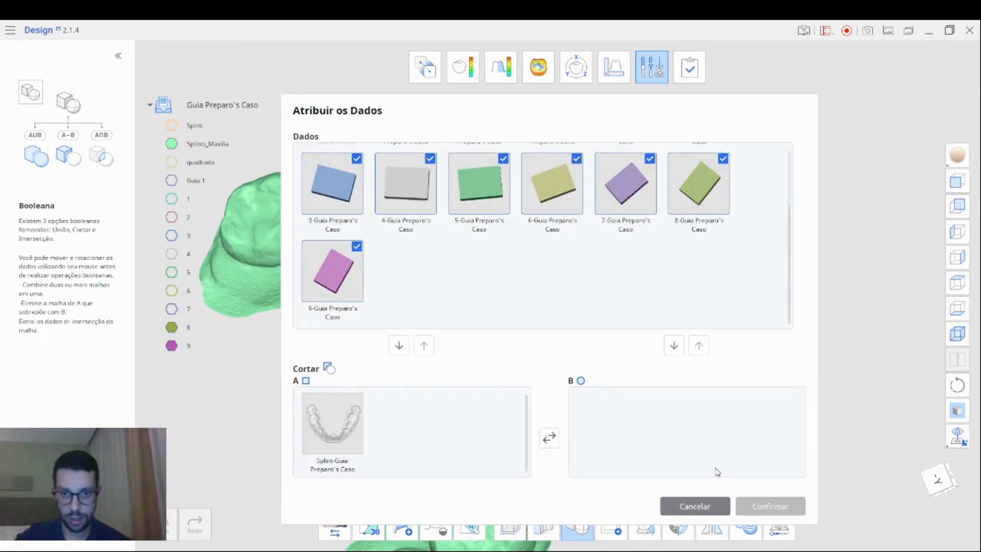
{"action": "left_click_drag", "start_coordinate": [343, 272], "coordinate": [612, 402]}
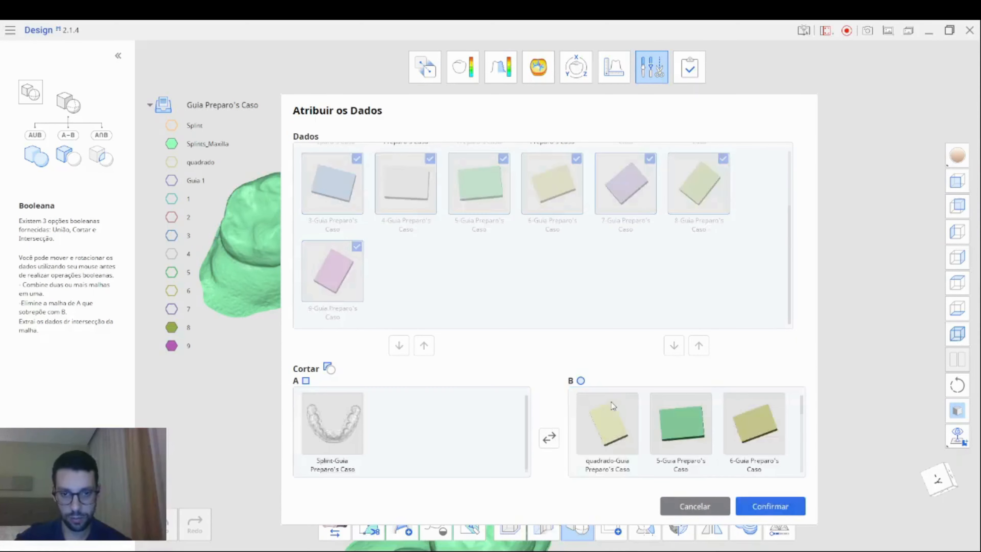
{"action": "left_click", "coordinate": [770, 506]}
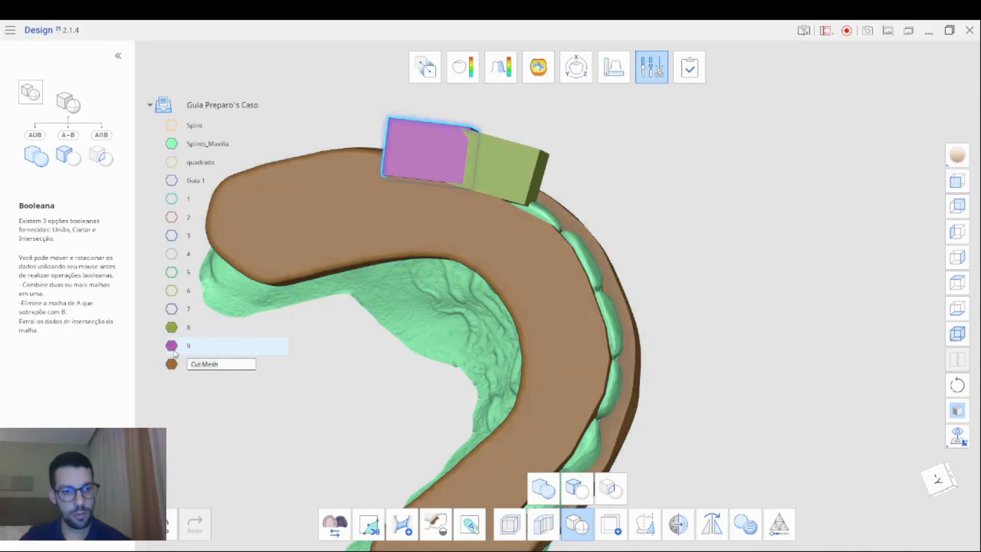
- Name the cut result "Guia2" and hide blocks 8 and 9 to inspect the opening around the teeth
{"action": "type", "text": "Guia2"}
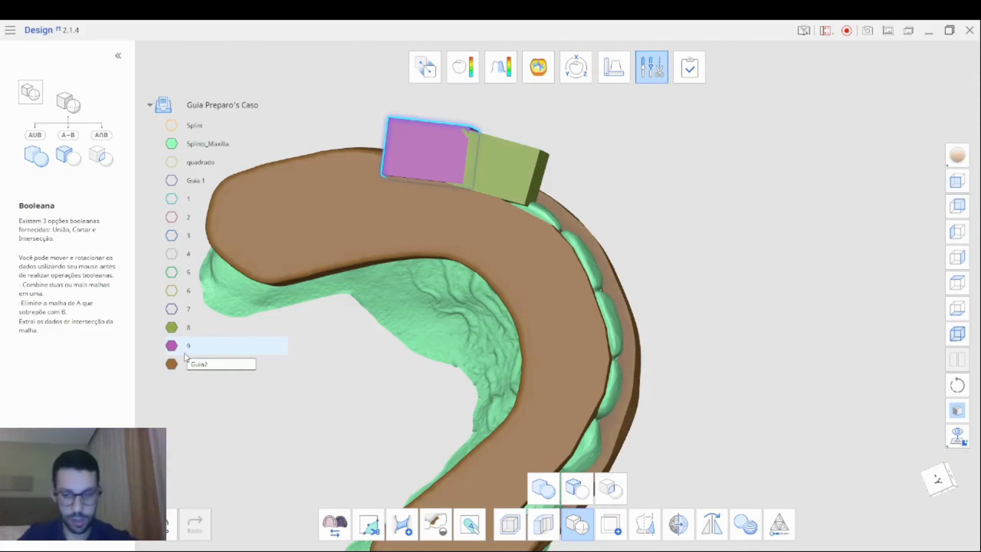
{"action": "key", "text": "Return"}
{"action": "left_click", "coordinate": [173, 346]}
{"action": "left_click", "coordinate": [172, 328]}
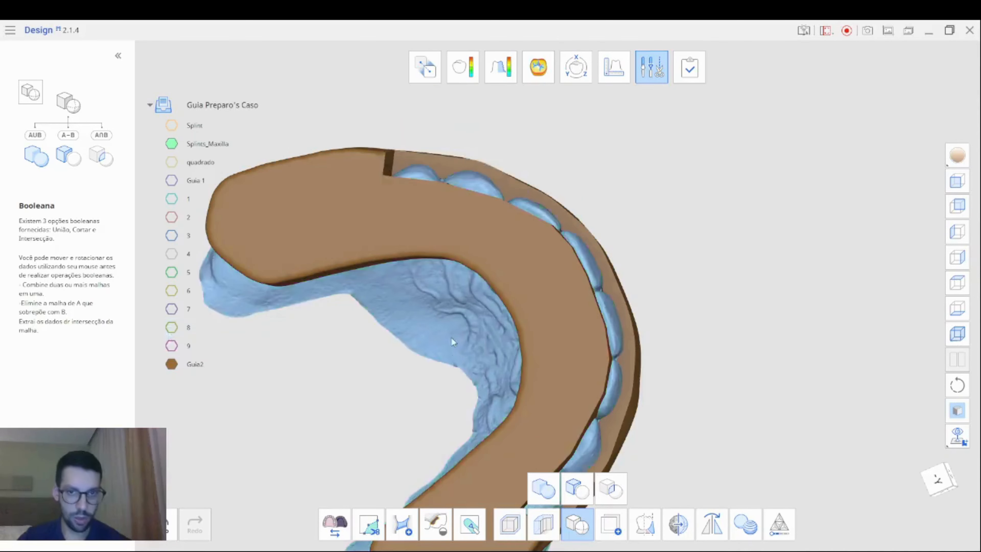
{"action": "left_click", "coordinate": [171, 530]}
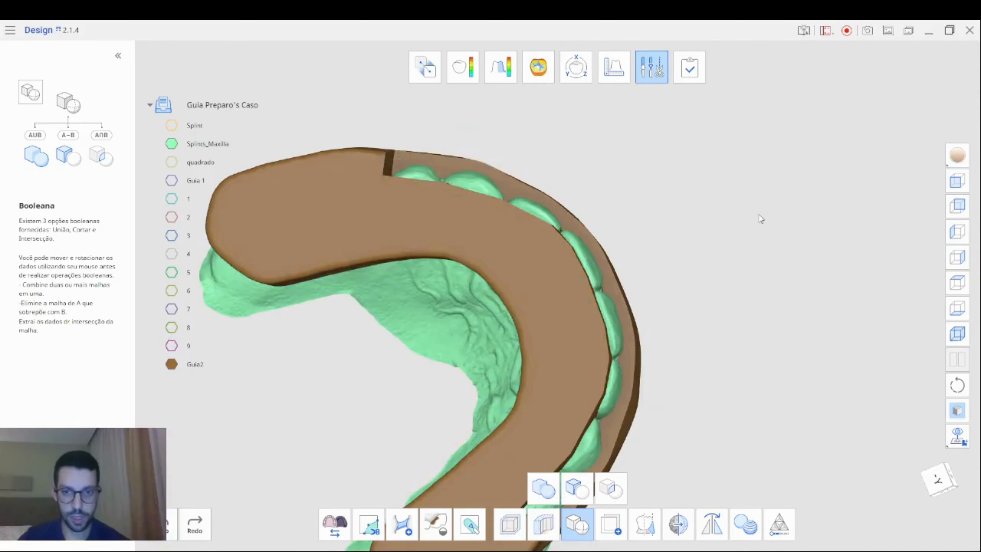
{"action": "right_click_drag", "start_coordinate": [761, 218], "coordinate": [472, 196]}
{"action": "right_click_drag", "start_coordinate": [724, 342], "coordinate": [933, 242]}
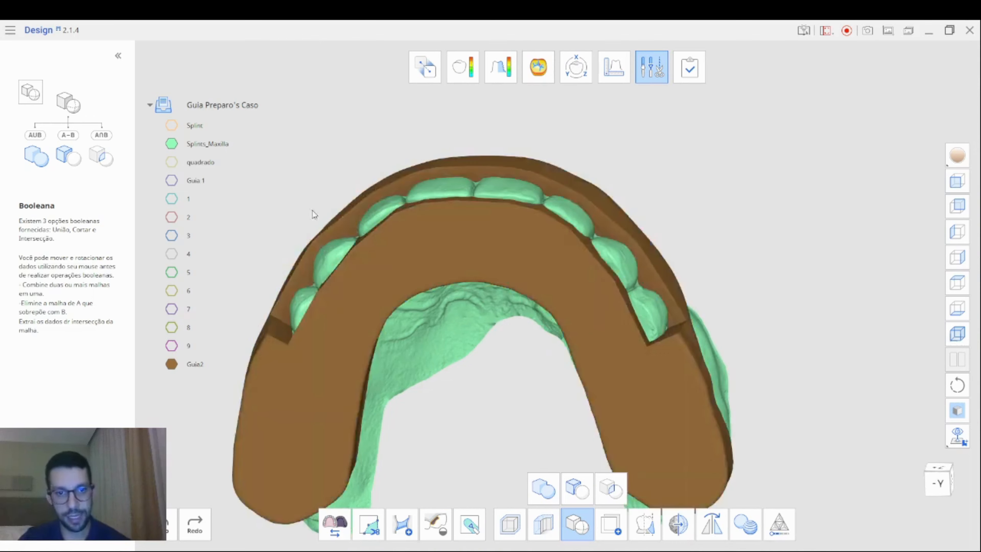
{"action": "right_click_drag", "start_coordinate": [788, 196], "coordinate": [393, 171]}
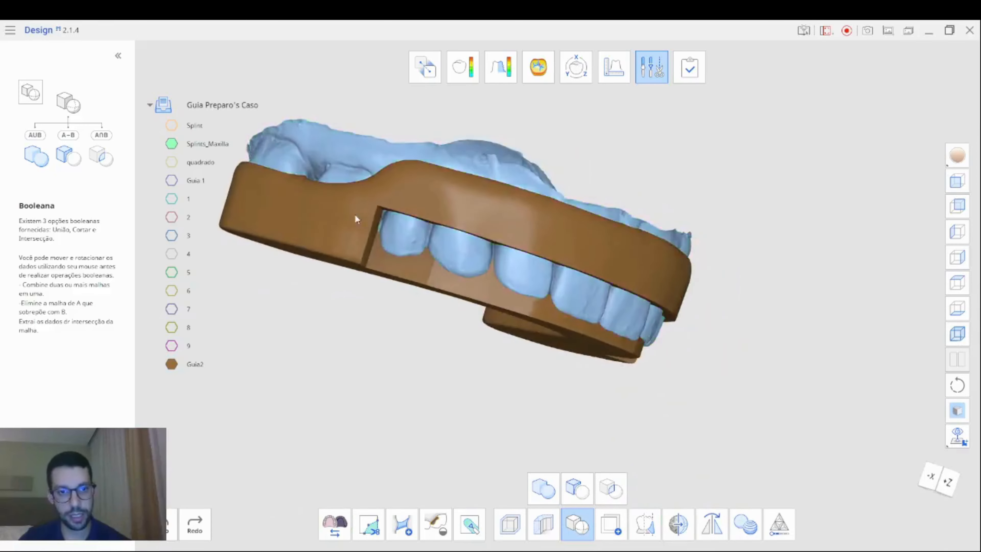
{"action": "right_click_drag", "start_coordinate": [889, 302], "coordinate": [485, 156]}
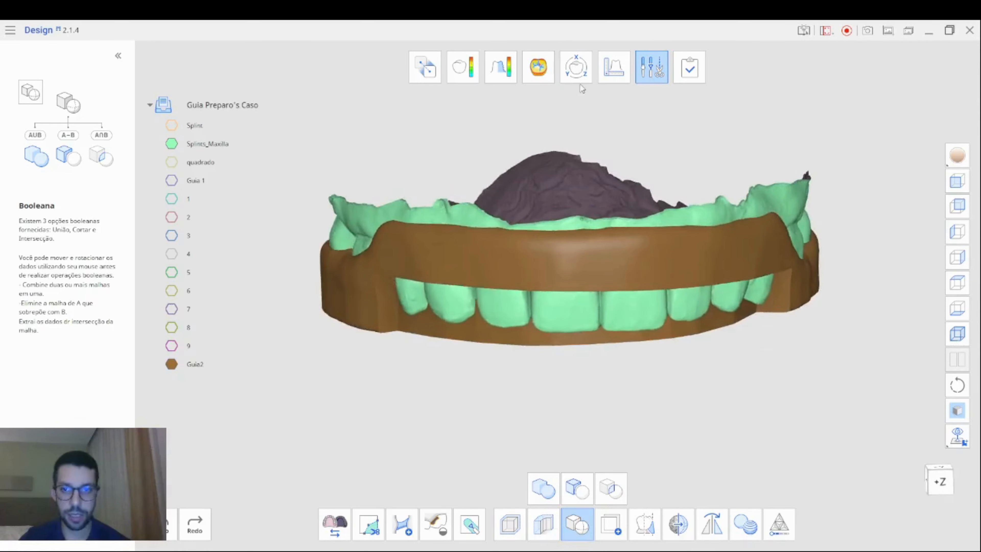
- Move the quadrado block upward toward the gum with the 3D manipulator, at the end of the guide's opening
{"action": "left_click", "coordinate": [652, 68]}
{"action": "left_click", "coordinate": [576, 68]}
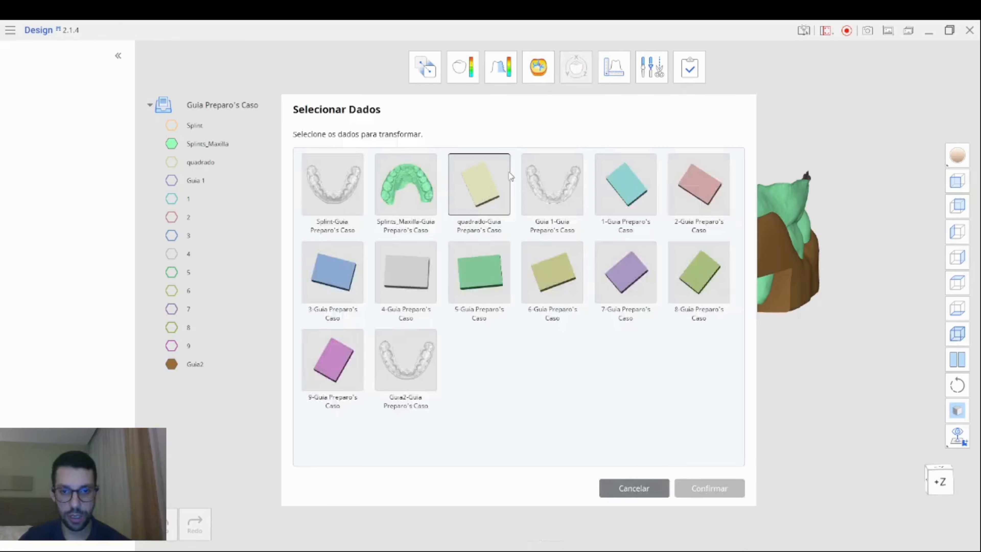
{"action": "left_click", "coordinate": [509, 172]}
{"action": "left_click", "coordinate": [692, 493]}
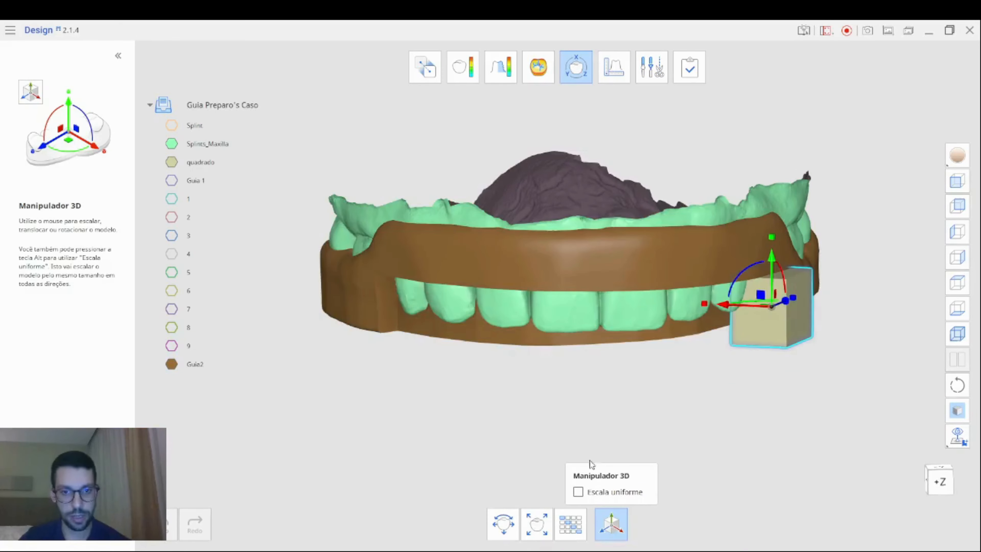
{"action": "right_click_drag", "start_coordinate": [591, 463], "coordinate": [548, 395]}
{"action": "left_click_drag", "start_coordinate": [698, 290], "coordinate": [717, 241]}
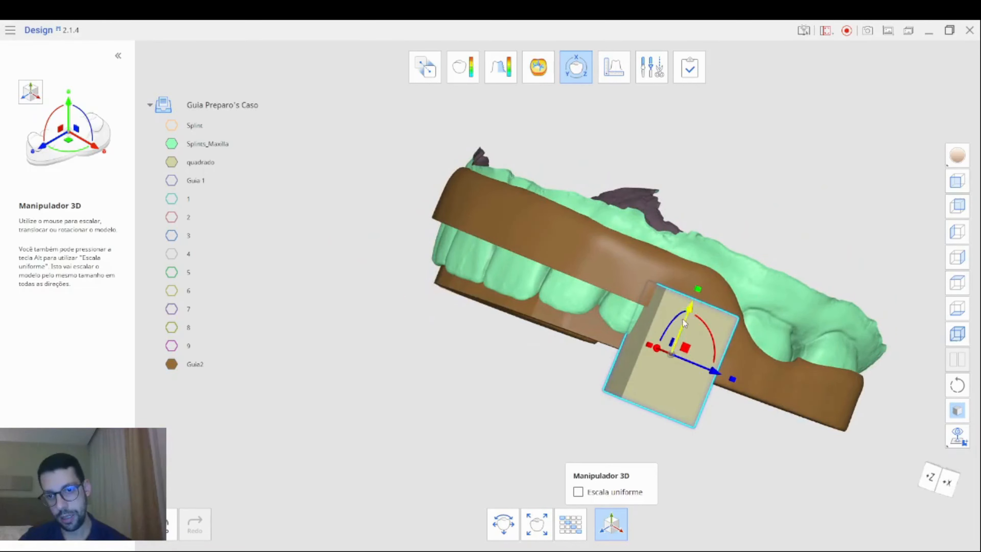
{"action": "left_click_drag", "start_coordinate": [690, 309], "coordinate": [693, 297]}
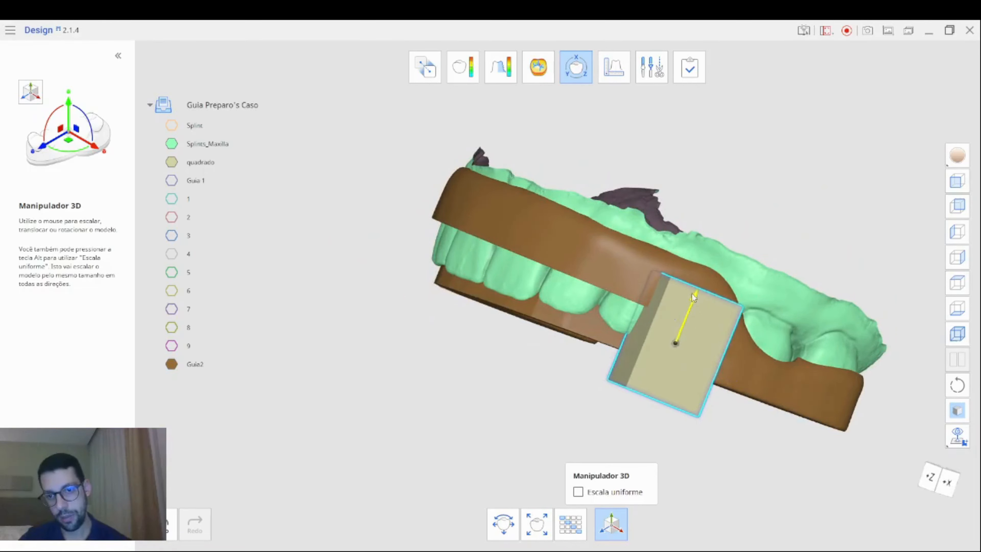